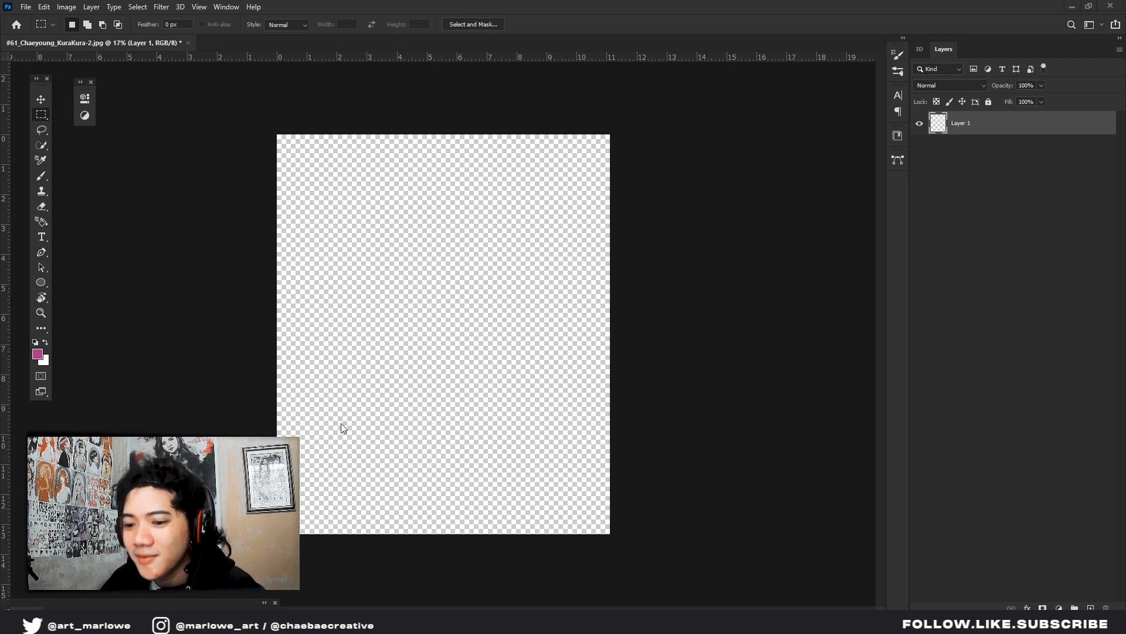
Place the beige-dress photo across the canvas and commit its size and position
scroll(410, 387, up, 1)
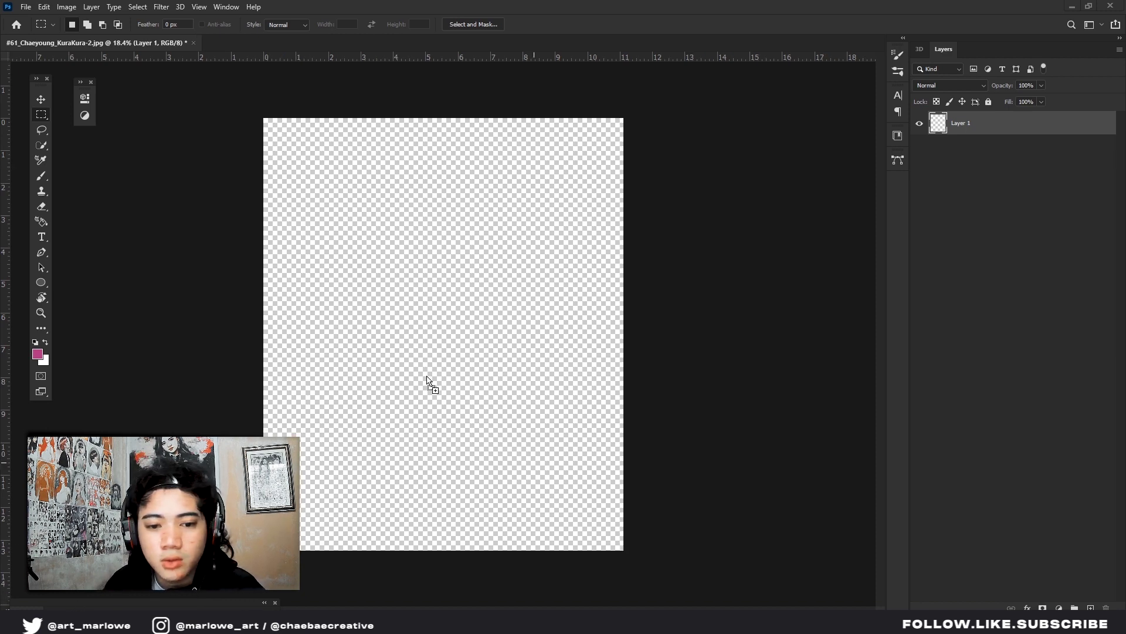
drag(427, 379, 407, 351)
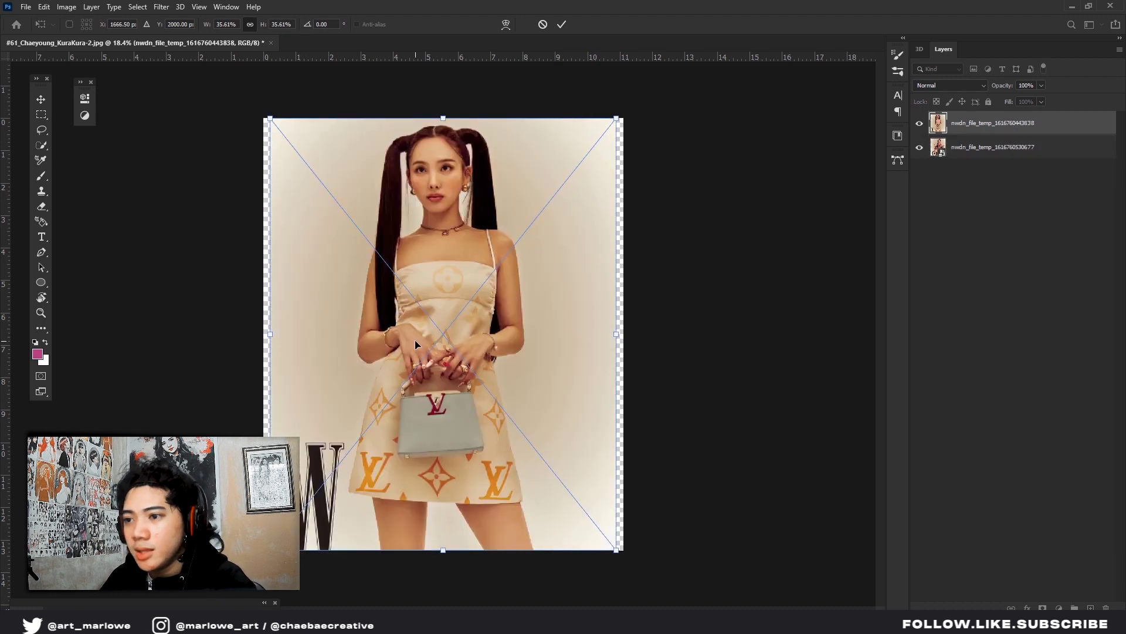
key(Return)
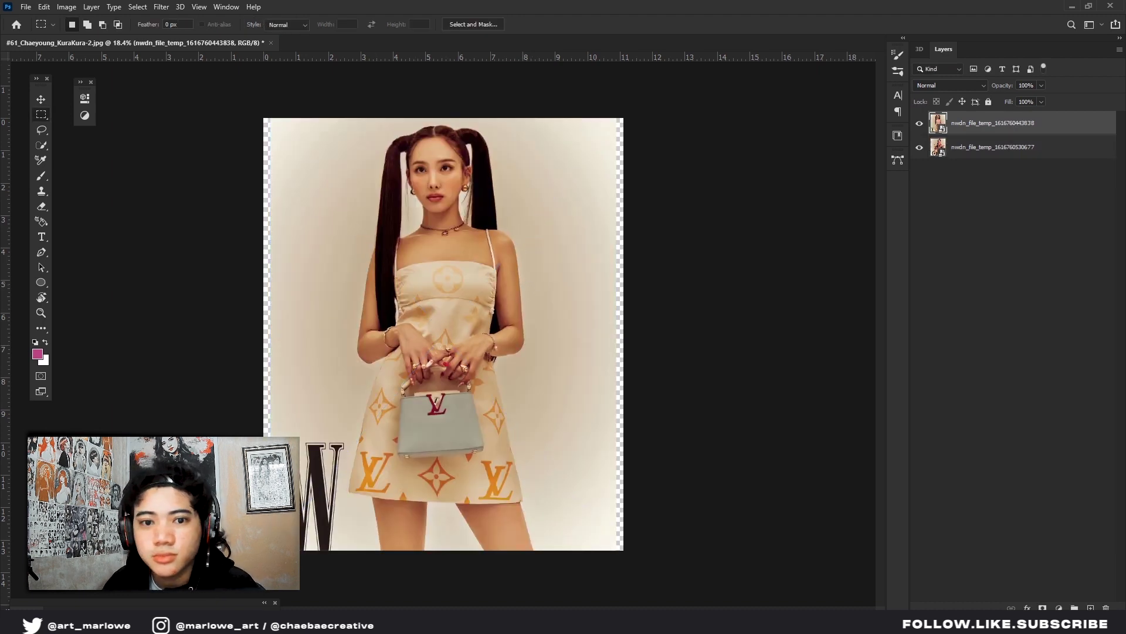
Hide the other photo layer underneath the placed beige-dress photo
click(919, 147)
scroll(528, 243, up, 6)
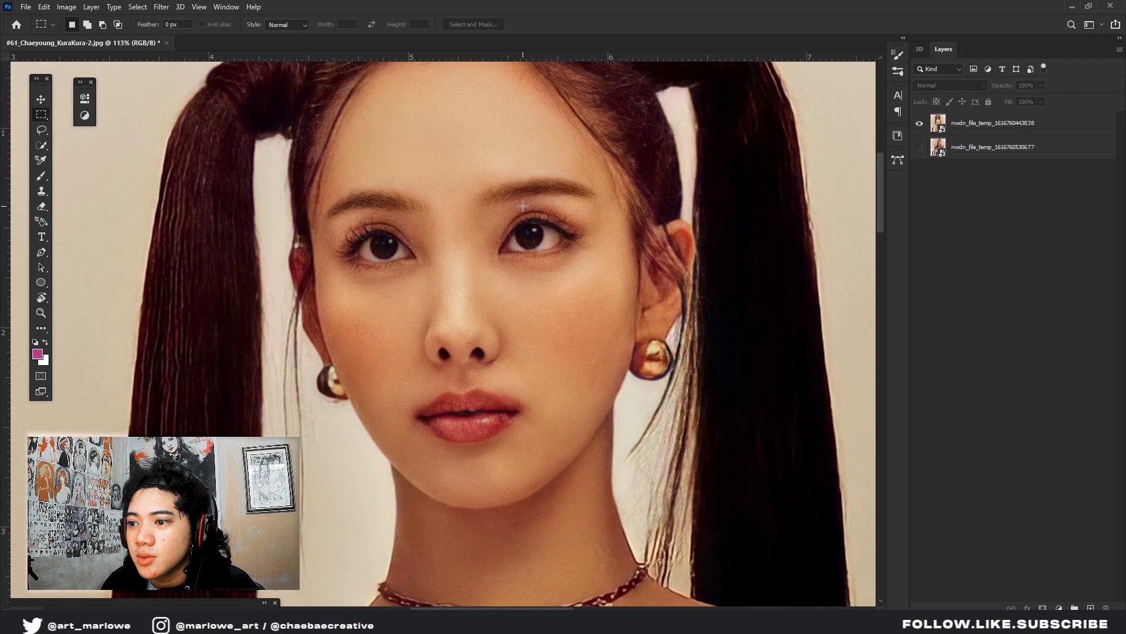
scroll(523, 206, down, 4)
scroll(516, 186, up, 5)
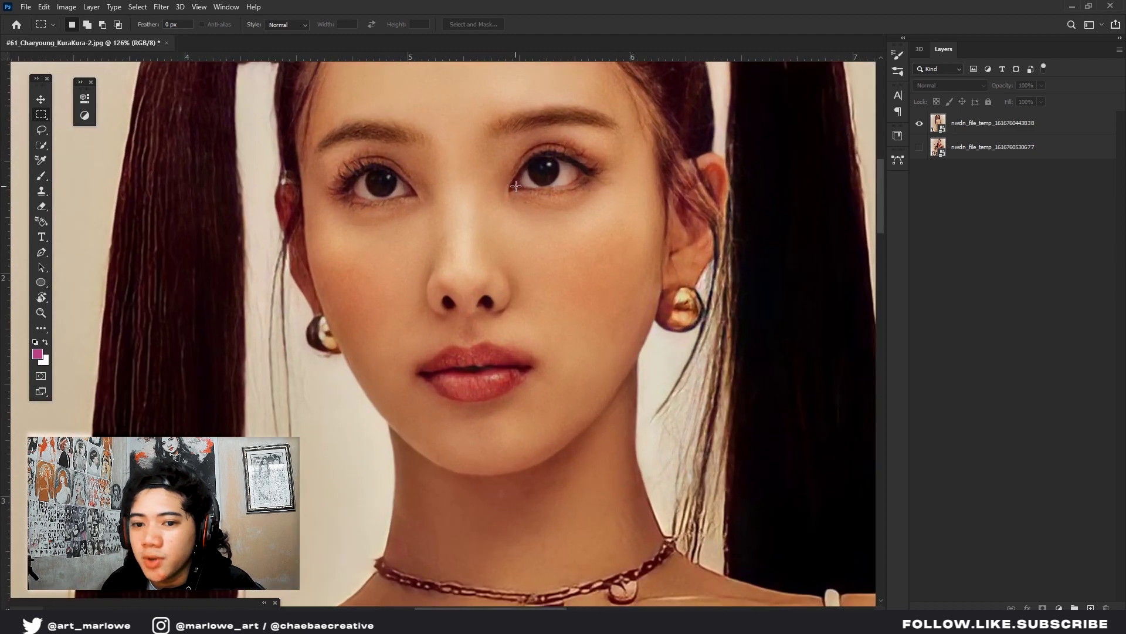
scroll(515, 186, down, 5)
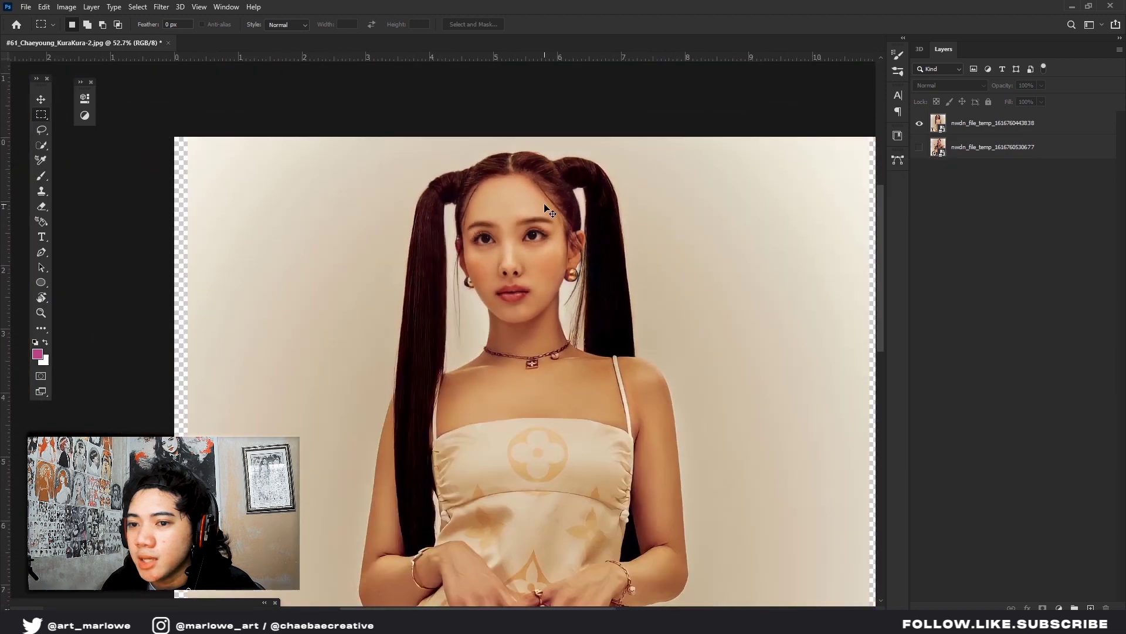
scroll(549, 211, down, 2)
scroll(549, 211, up, 1)
scroll(546, 211, down, 2)
scroll(586, 223, up, 3)
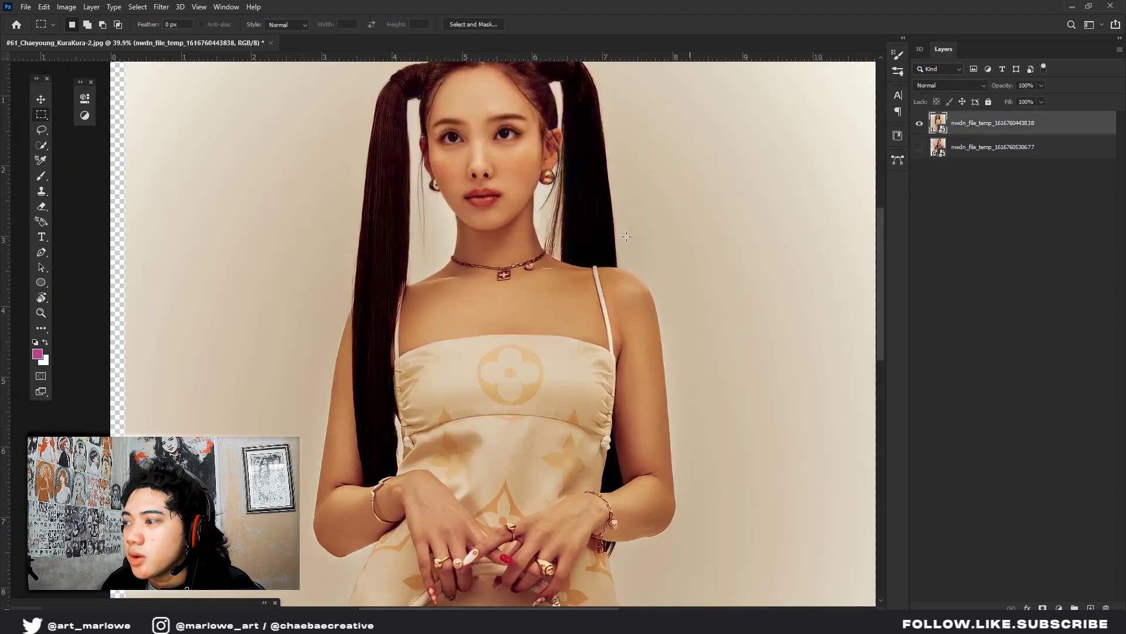
scroll(513, 210, up, 4)
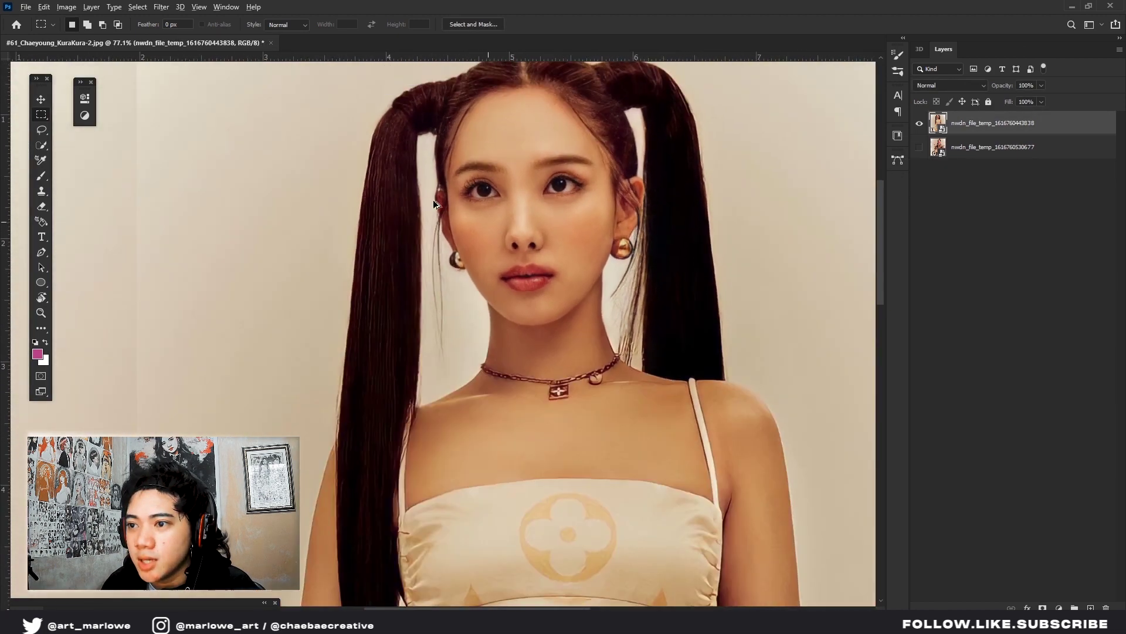
scroll(433, 199, down, 1)
click(42, 145)
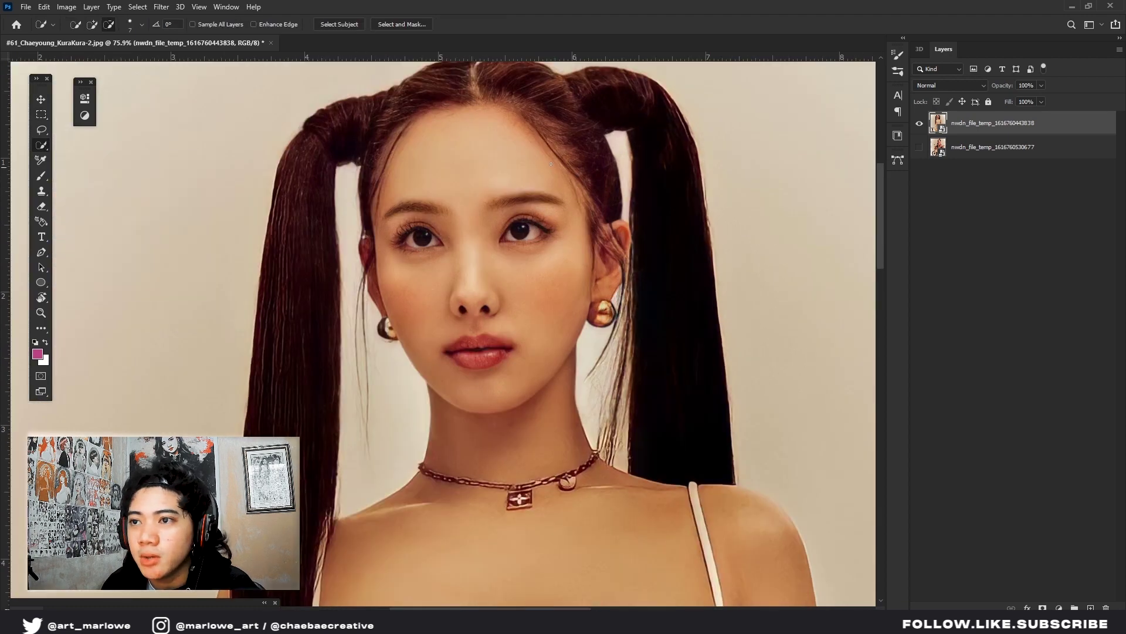
Select the woman with Select Subject and copy her onto a new Layer 1
scroll(235, 117, down, 1)
click(351, 27)
scroll(427, 241, down, 3)
scroll(428, 243, up, 1)
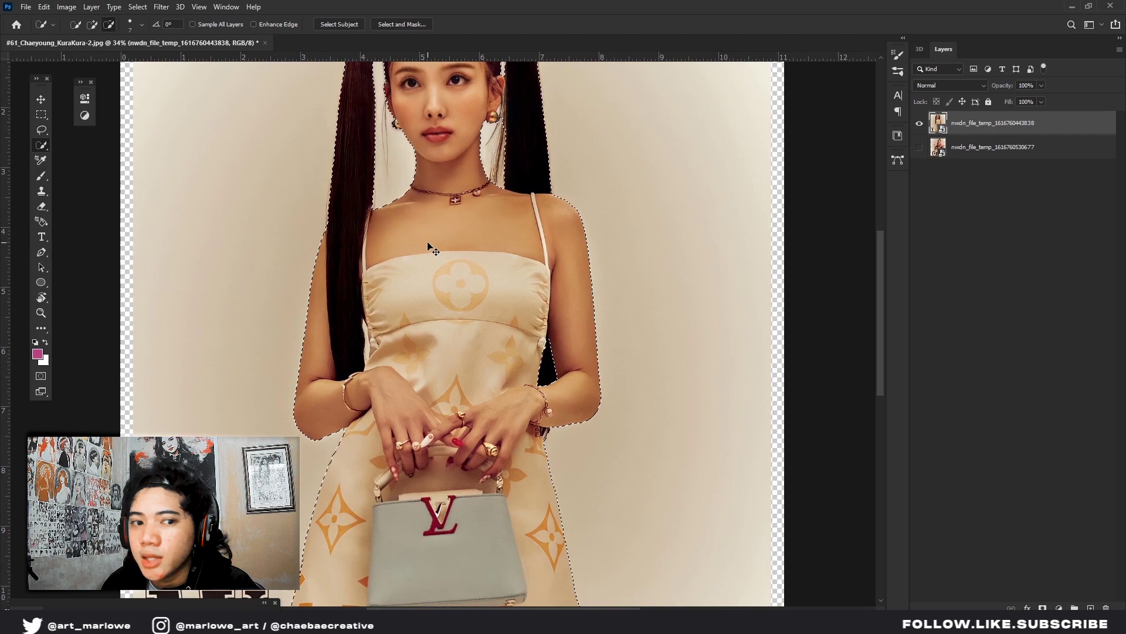
scroll(467, 237, up, 3)
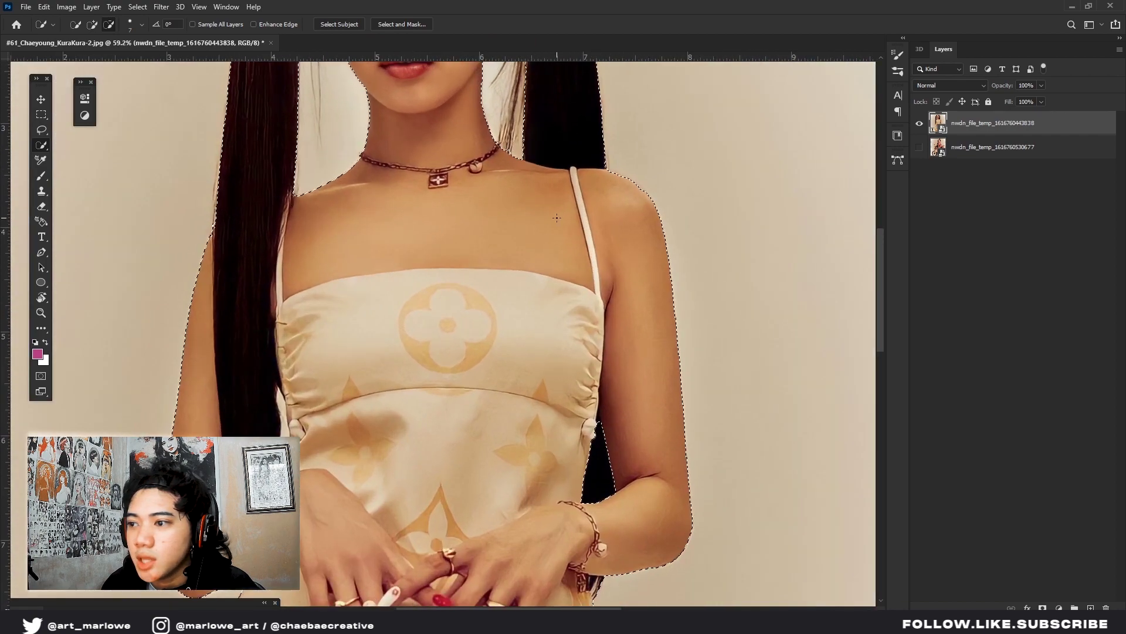
scroll(478, 223, down, 1)
scroll(652, 279, down, 4)
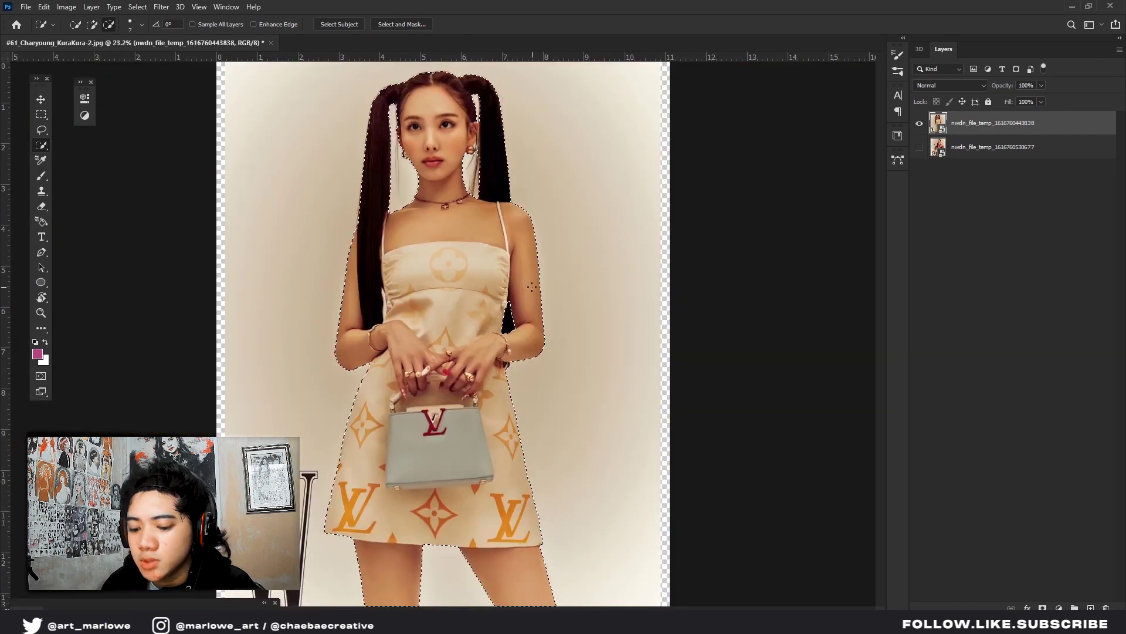
key(ctrl+j)
Hide the original beige-dress photo layer, then delete it
click(919, 147)
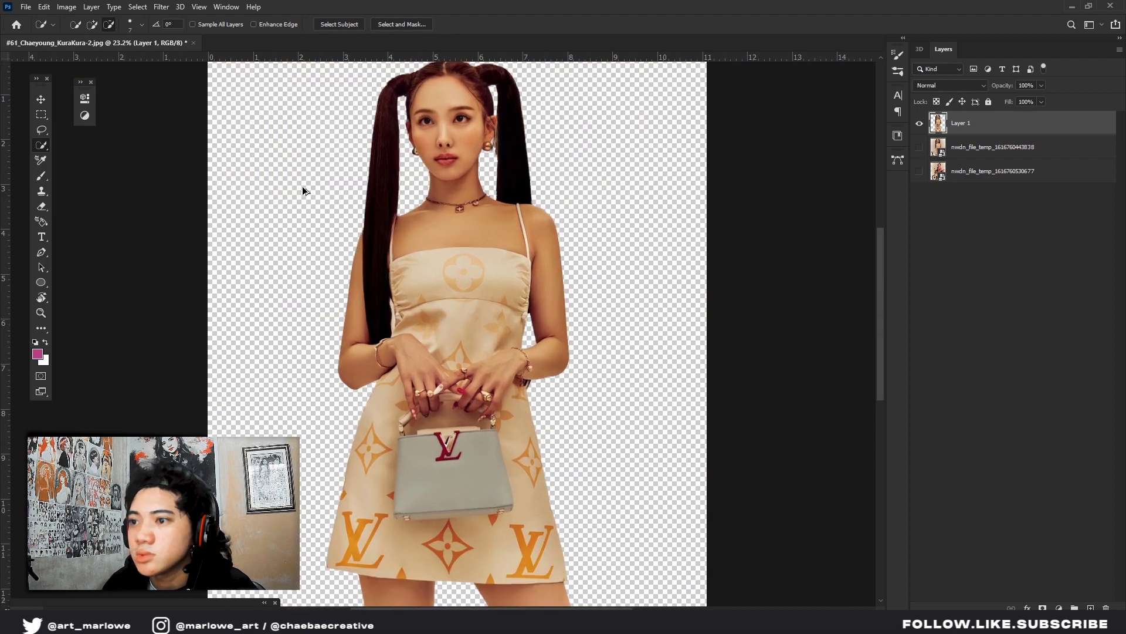
scroll(517, 199, up, 4)
scroll(566, 215, down, 2)
click(938, 146)
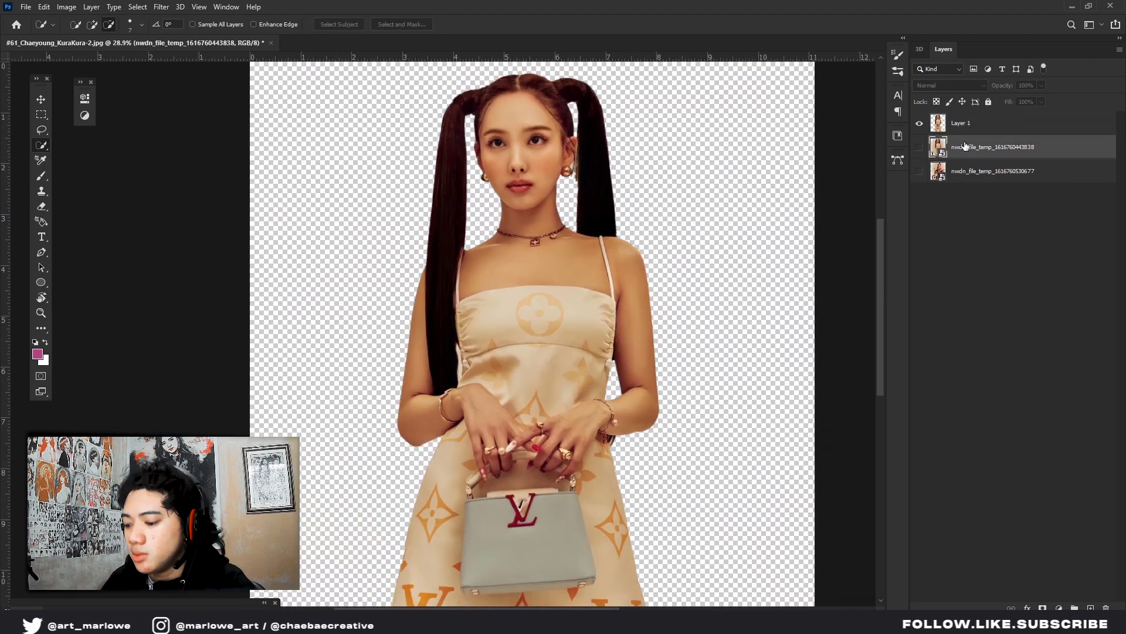
key(Delete)
Hide the beige-dress cut-out and show the motorbike photo
click(918, 124)
click(920, 147)
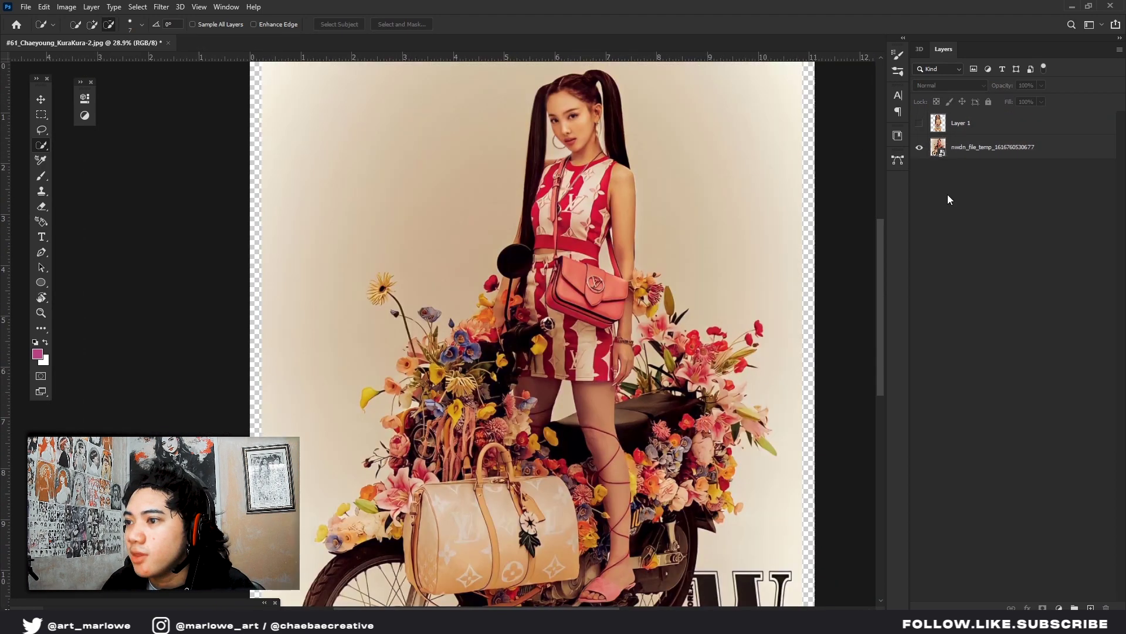
scroll(434, 195, down, 3)
scroll(434, 195, up, 2)
scroll(434, 195, up, 4)
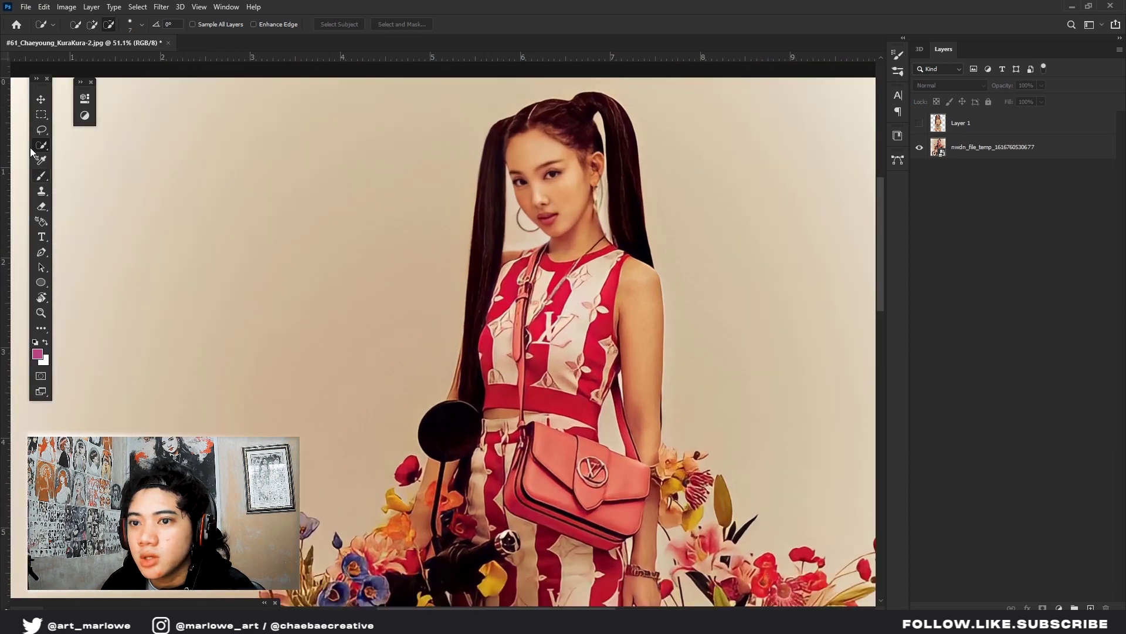
scroll(208, 221, down, 1)
scroll(410, 264, down, 3)
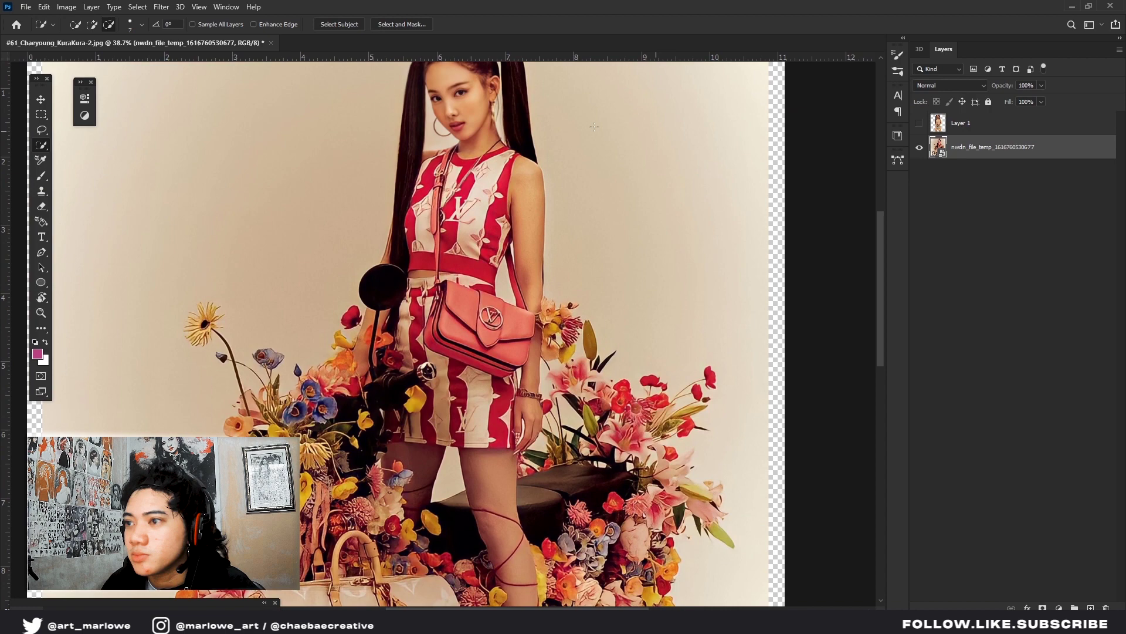
Select the woman on the flowered motorbike with Select Subject and check the selection
click(339, 23)
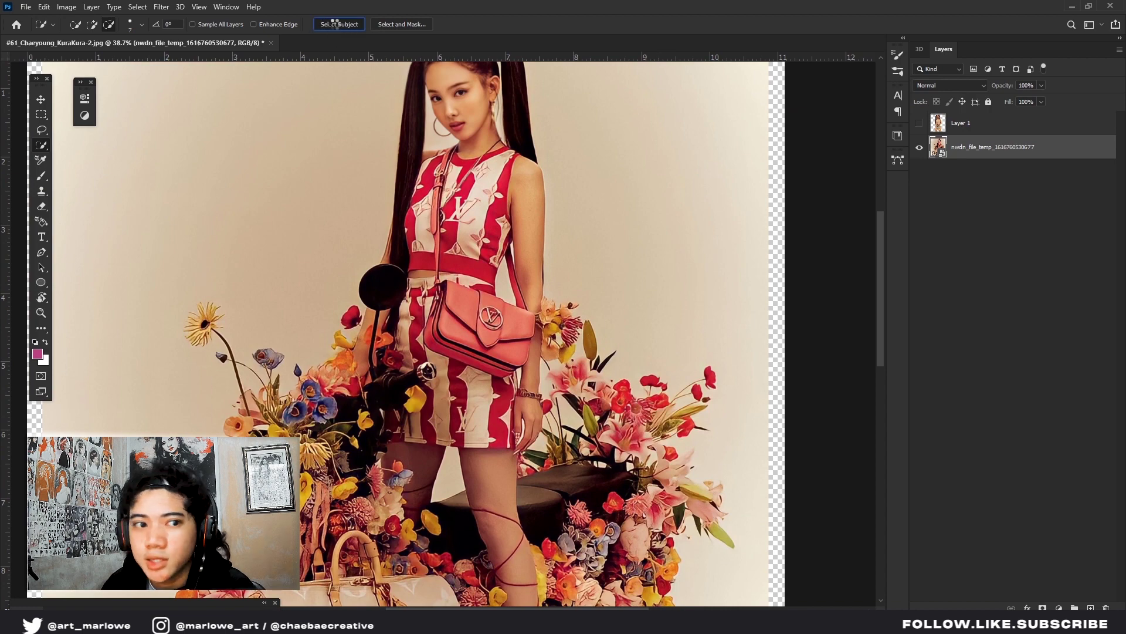
key(ctrl+0)
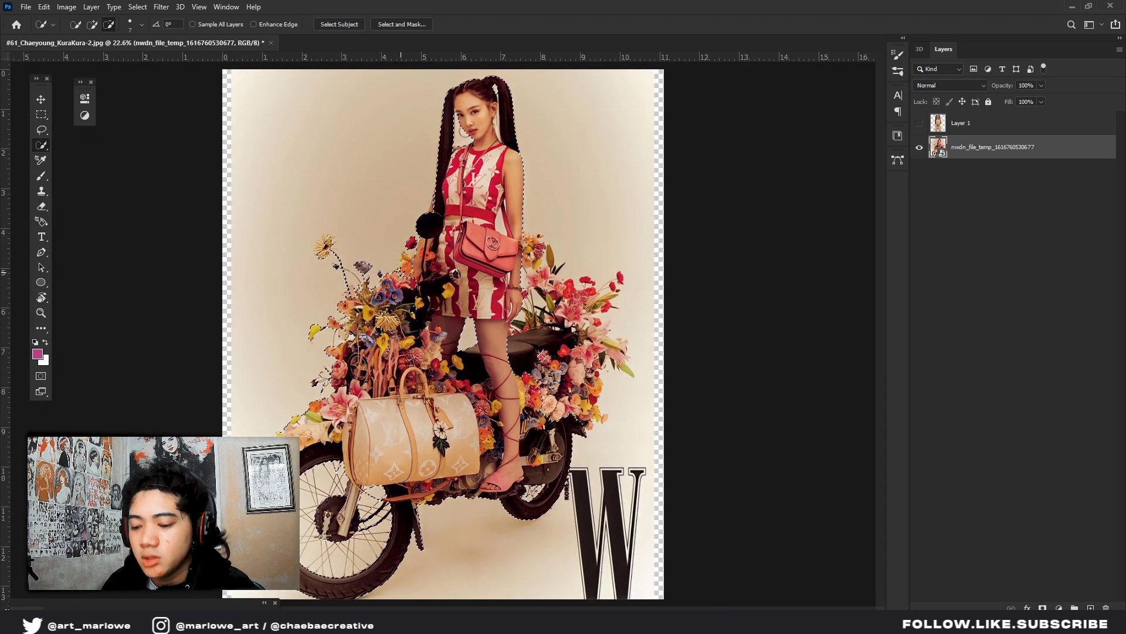
scroll(541, 385, up, 4)
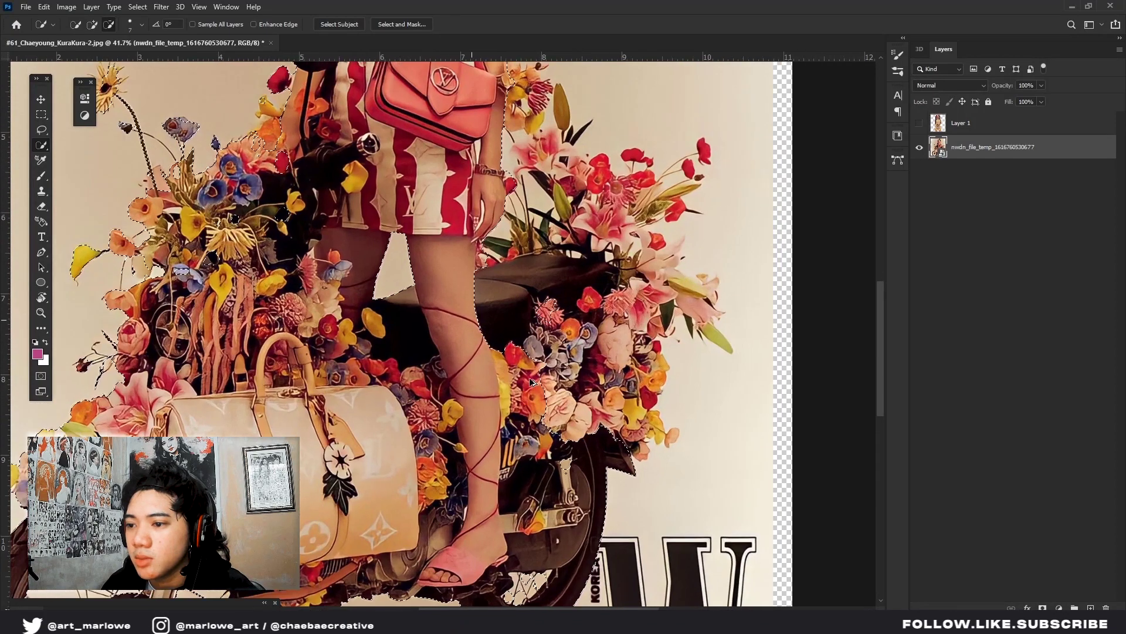
scroll(578, 355, up, 1)
scroll(579, 356, down, 2)
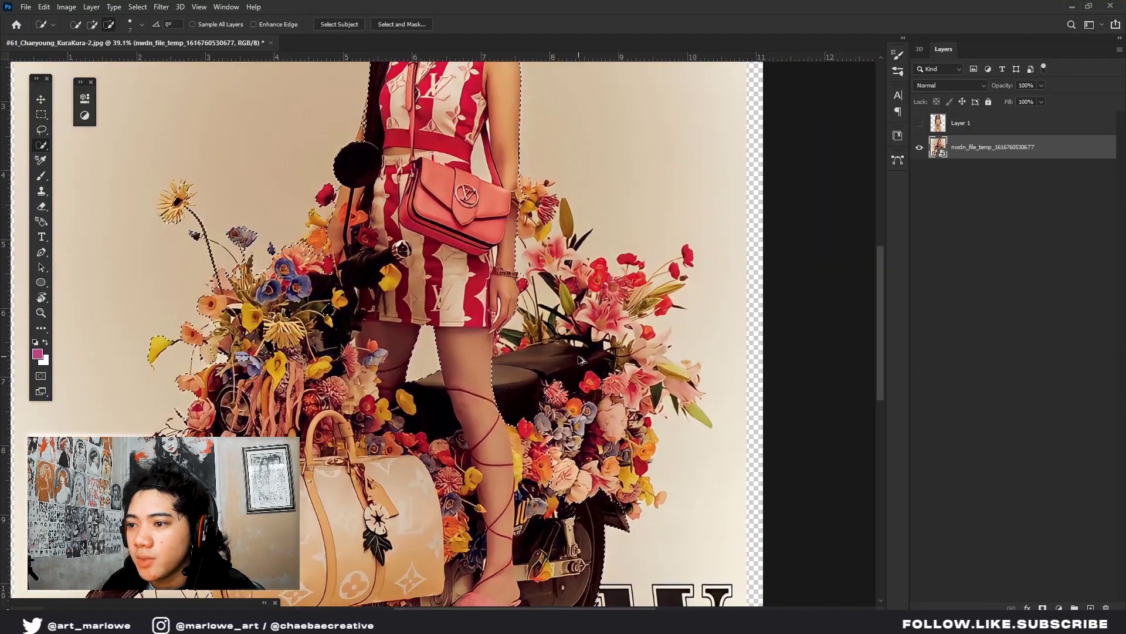
scroll(579, 356, up, 2)
scroll(578, 355, up, 5)
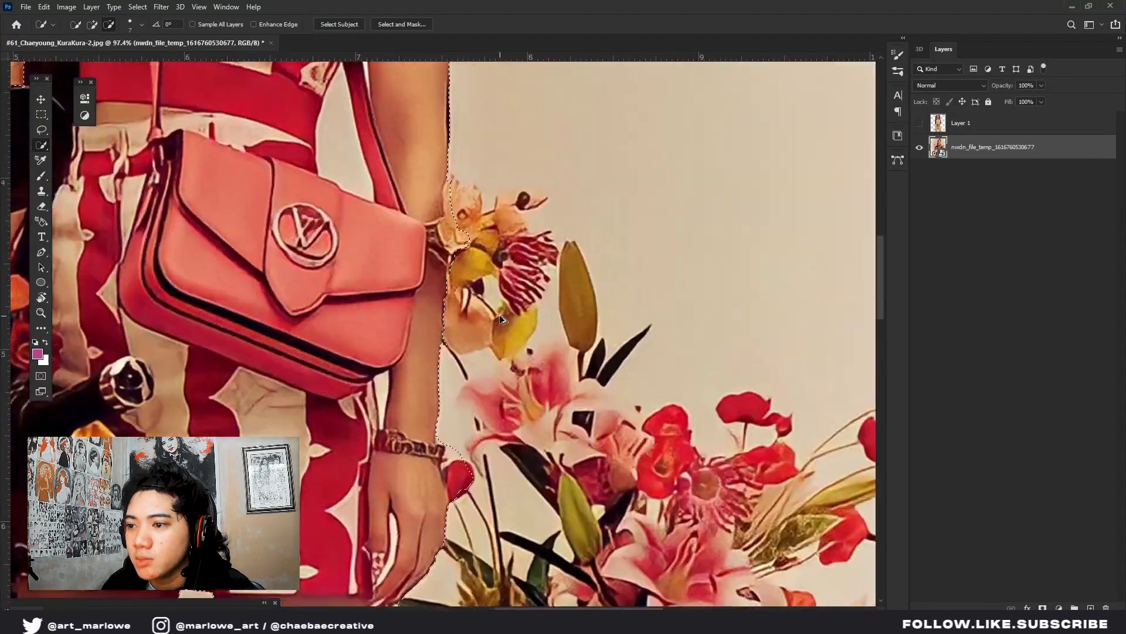
scroll(516, 351, down, 5)
scroll(544, 391, up, 3)
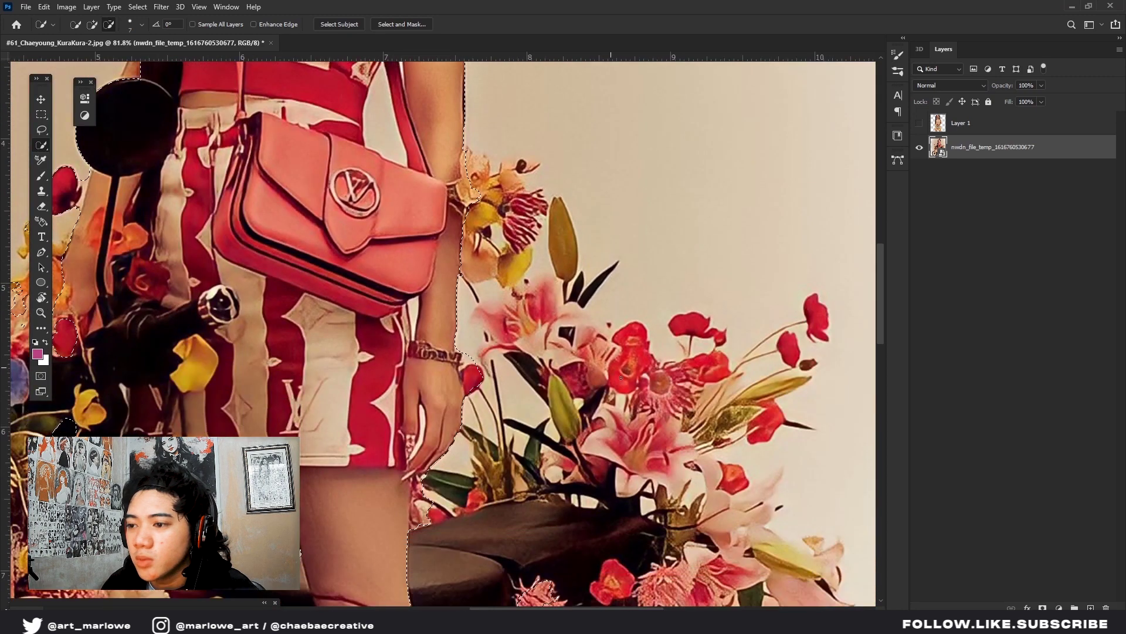
scroll(544, 390, up, 2)
scroll(307, 337, down, 5)
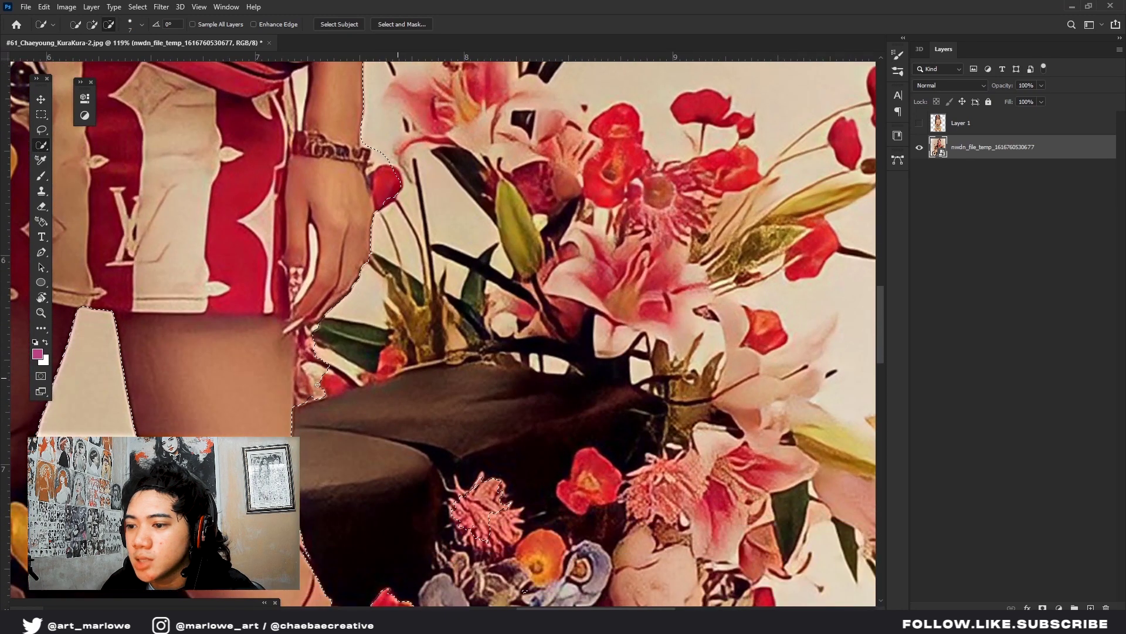
scroll(260, 292, left, 3)
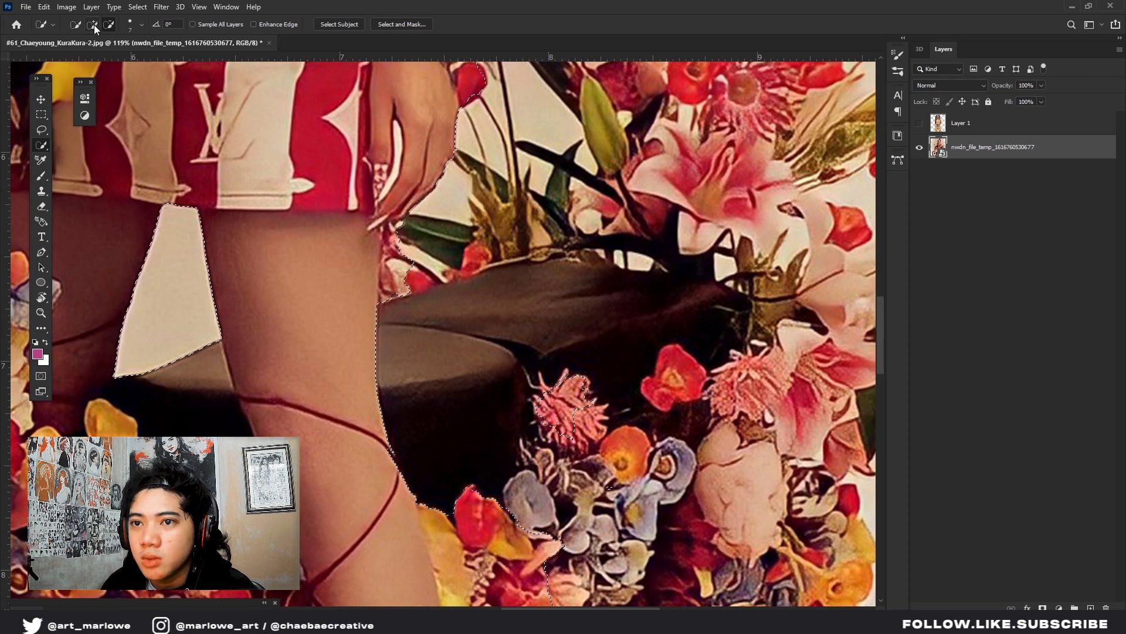
scroll(322, 212, down, 1)
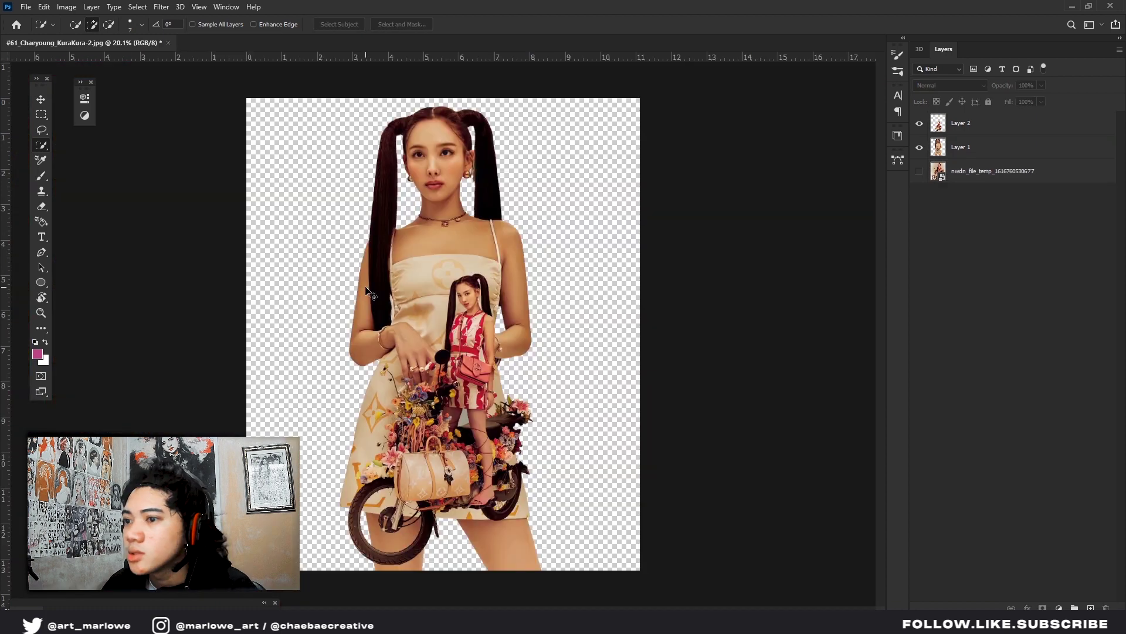
Open the Camera Raw Filter on the beige-dress cut-out layer with the Basic panel expanded
click(965, 156)
scroll(434, 253, up, 5)
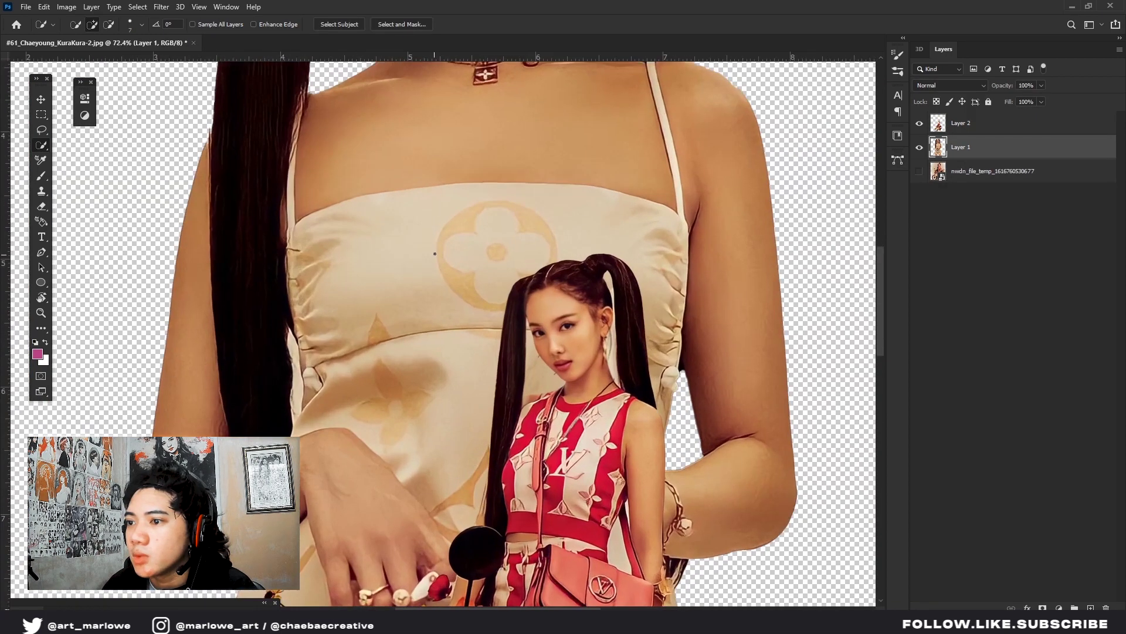
drag(877, 282, 880, 223)
scroll(396, 171, down, 3)
scroll(396, 171, up, 1)
click(162, 7)
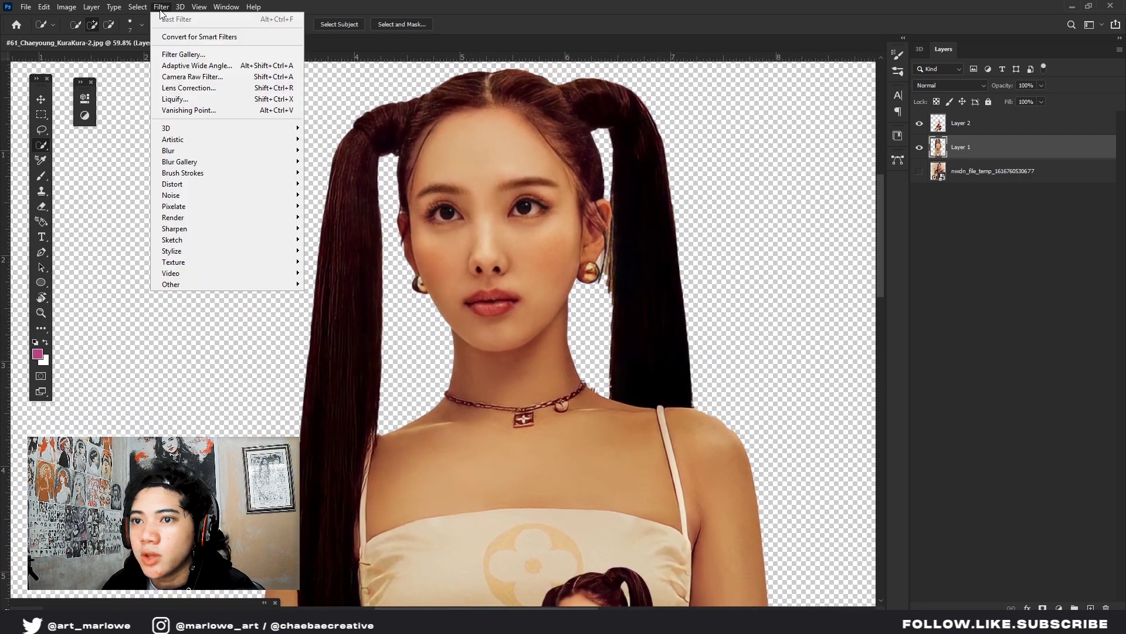
click(174, 79)
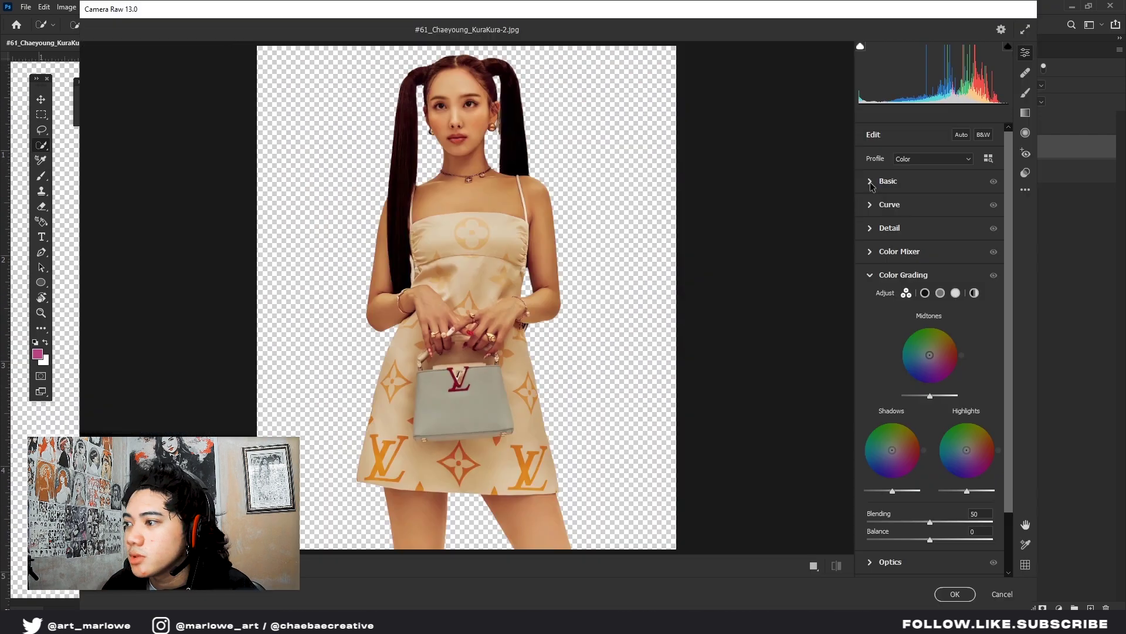
click(871, 183)
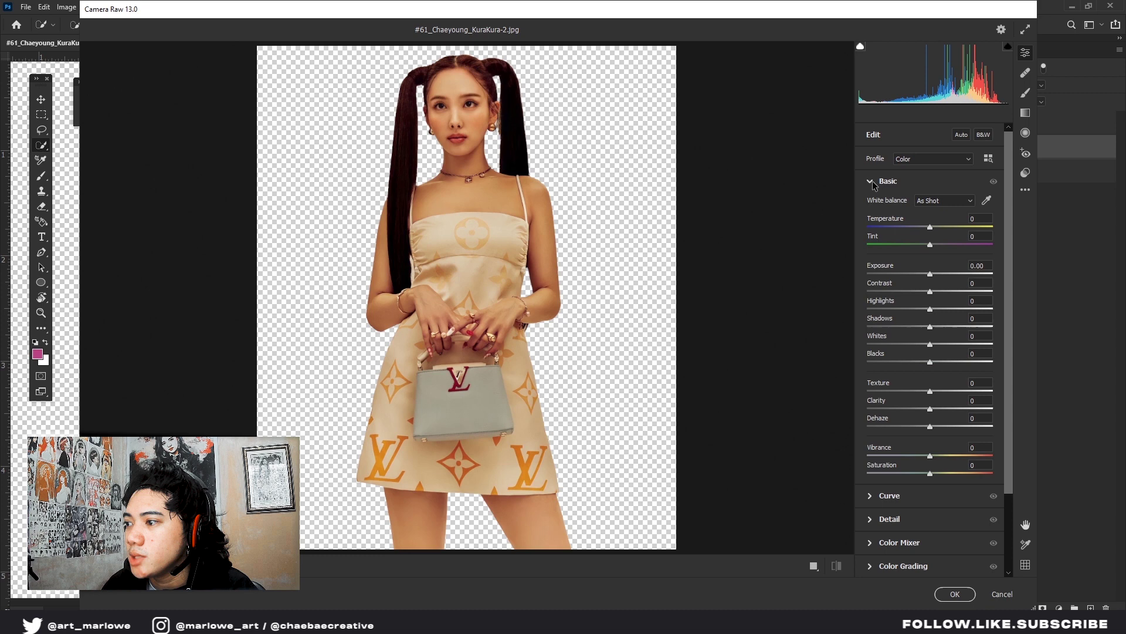
Raise Texture to about +90 and add a little Clarity to the portrait
scroll(965, 332, down, 2)
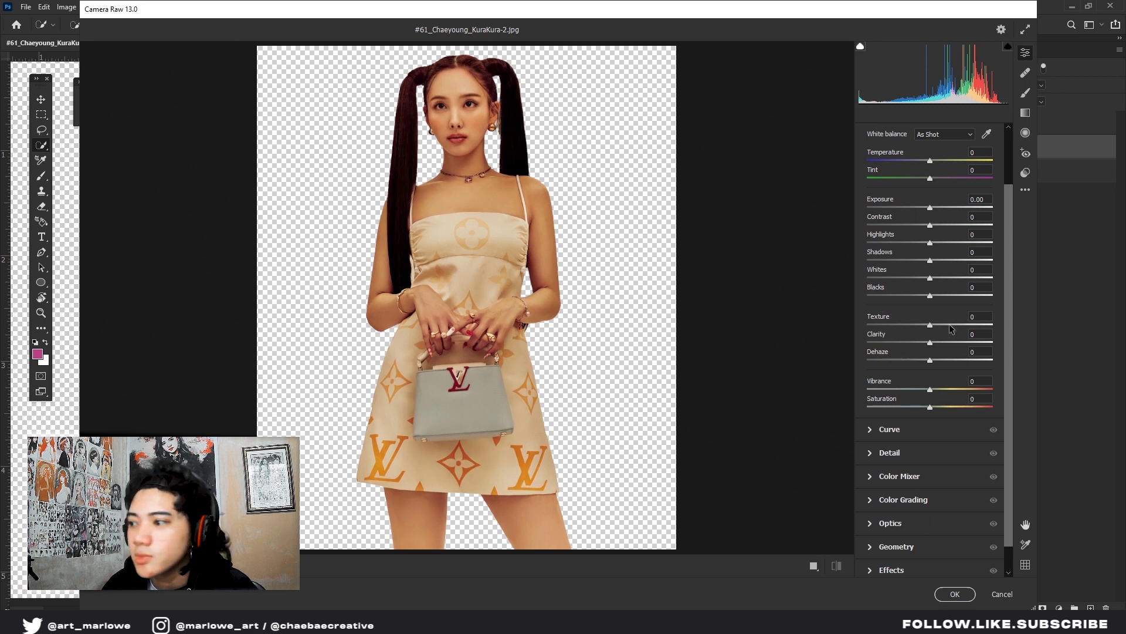
drag(932, 327, 980, 330)
click(458, 118)
click(457, 117)
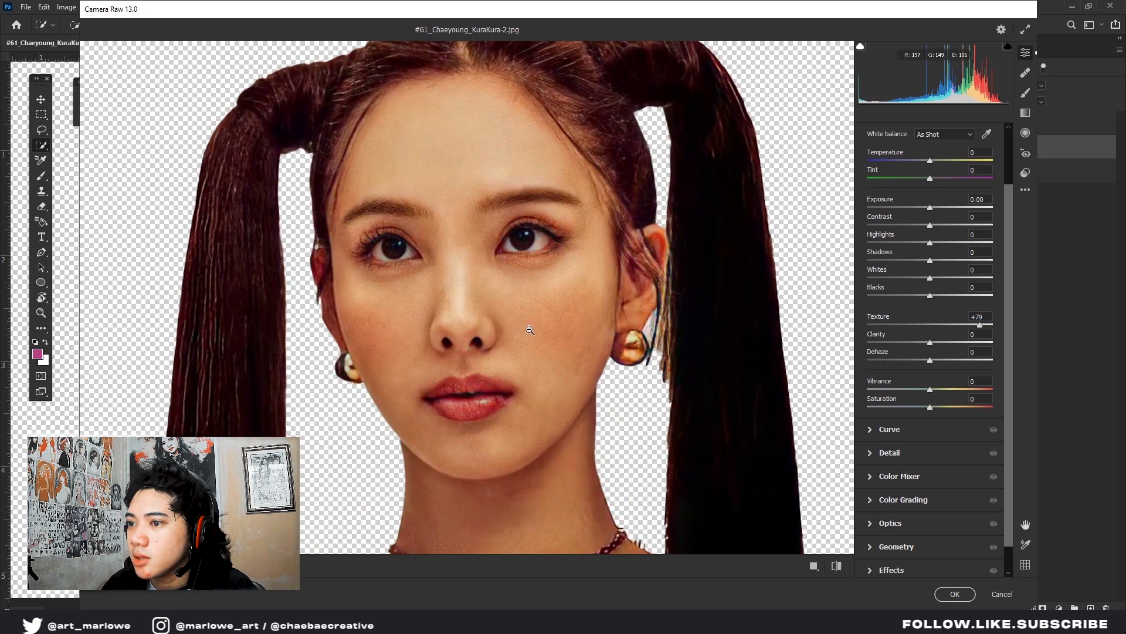
drag(960, 329, 991, 329)
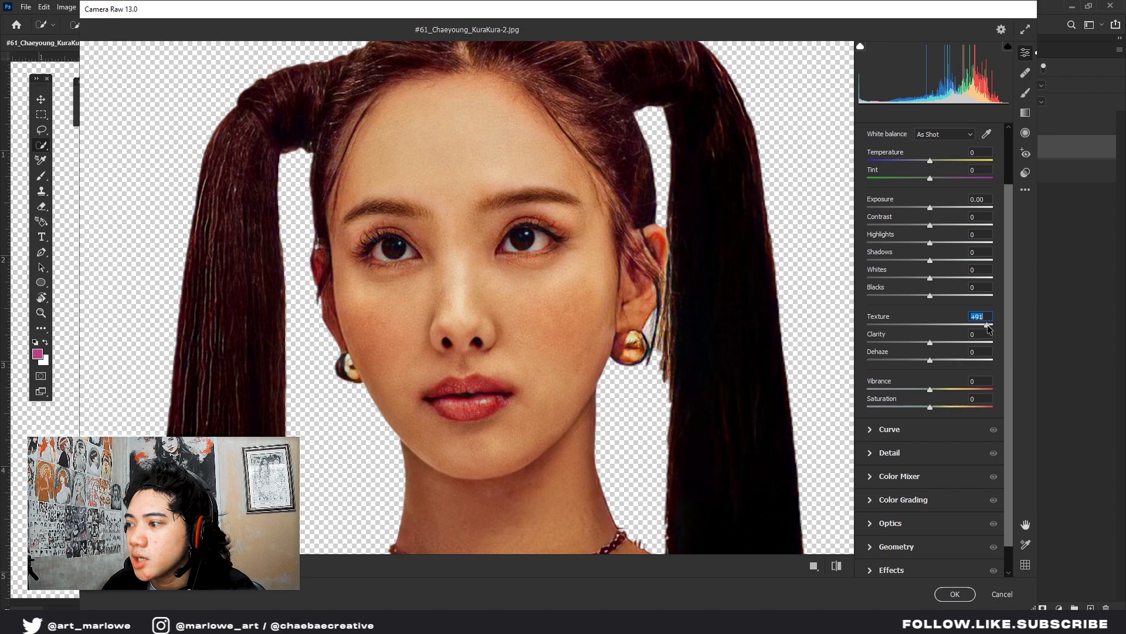
key(ctrl+0)
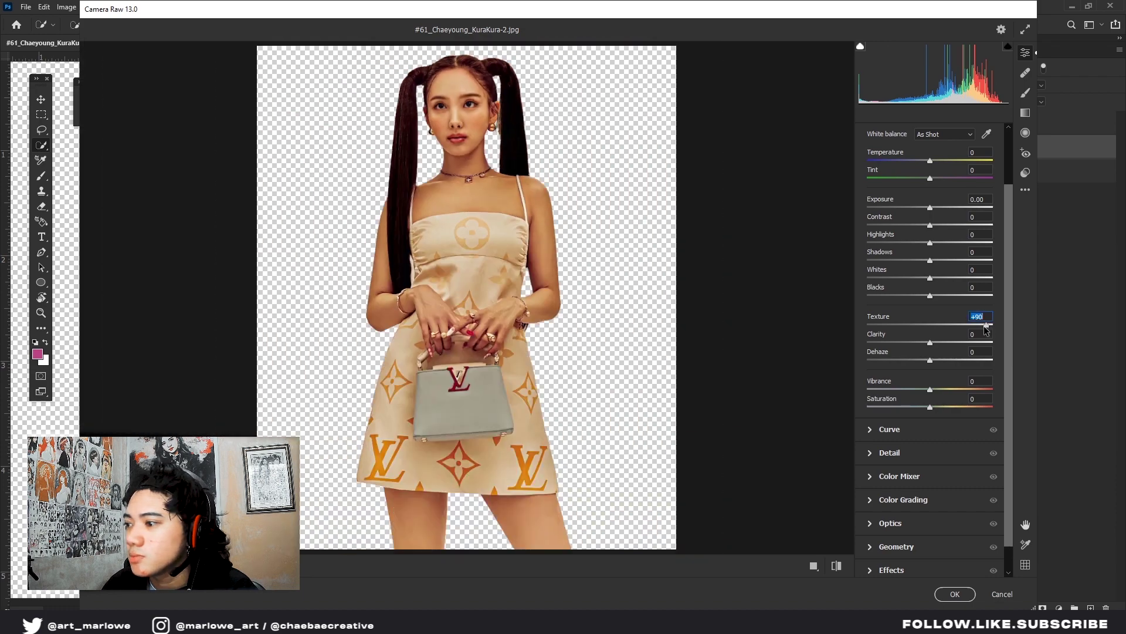
drag(928, 346, 937, 345)
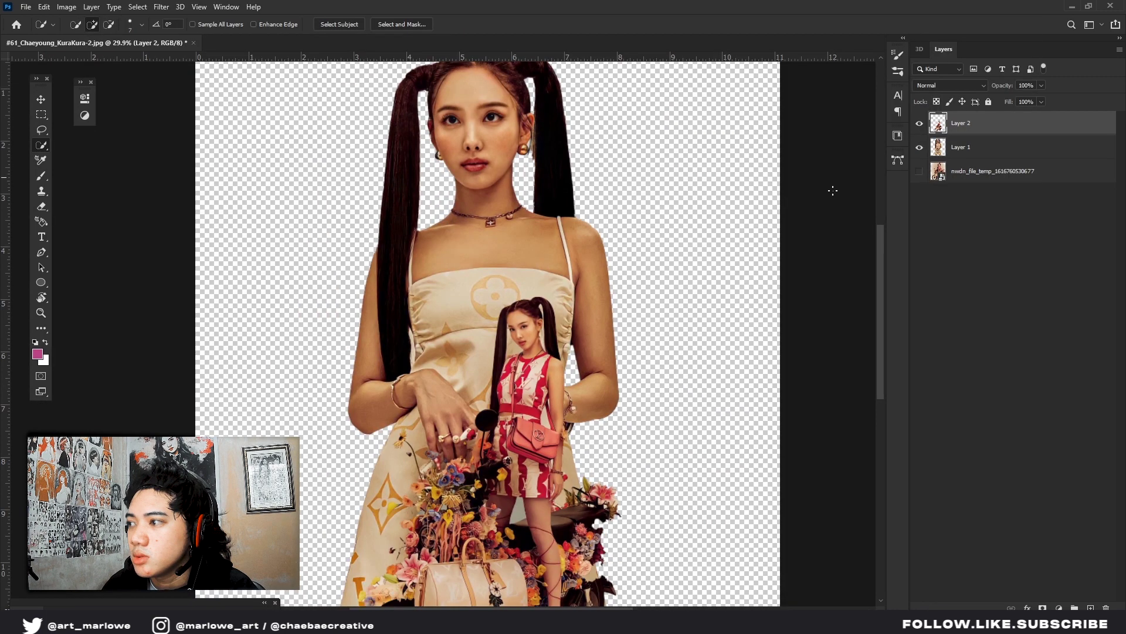
scroll(832, 188, up, 3)
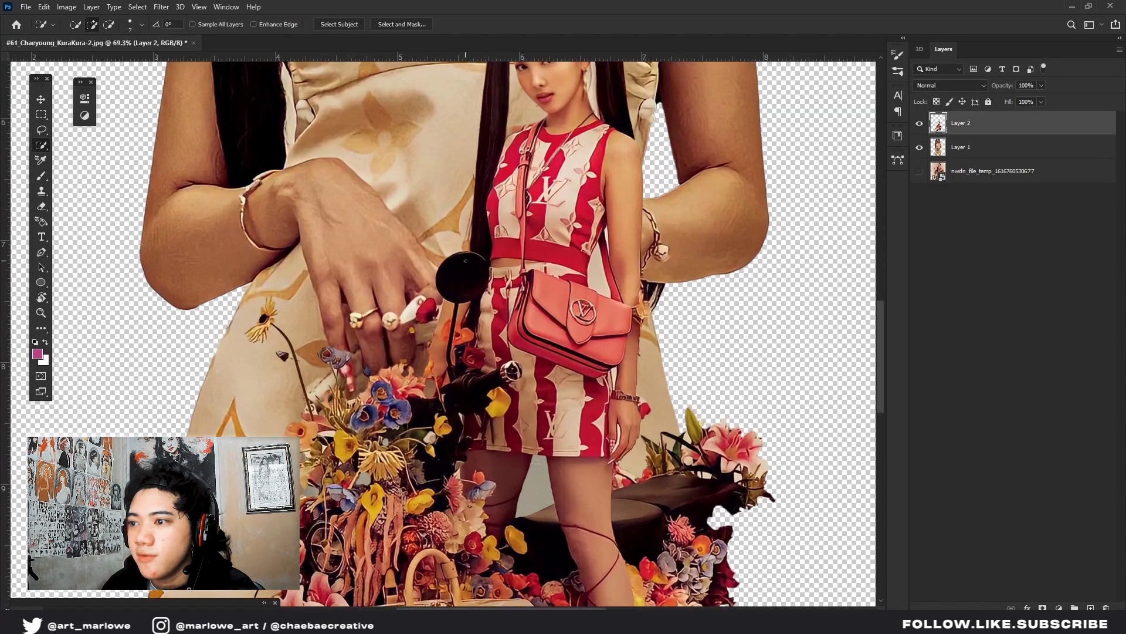
Open the Camera Raw Filter on the motorbike figure and boost its Texture
scroll(465, 260, down, 3)
click(163, 8)
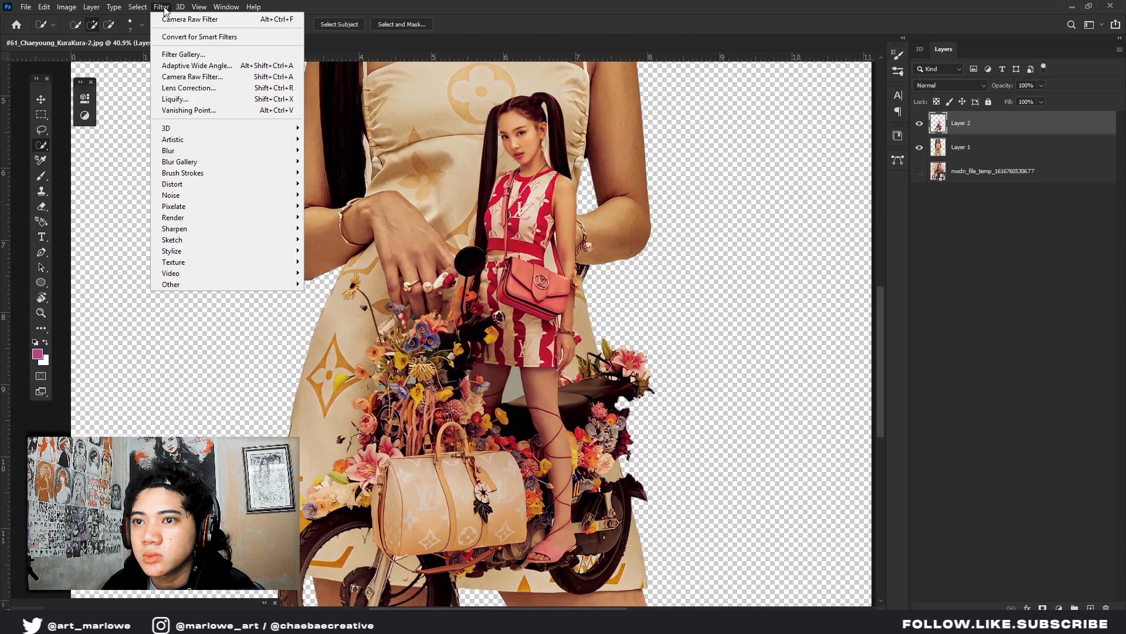
click(176, 19)
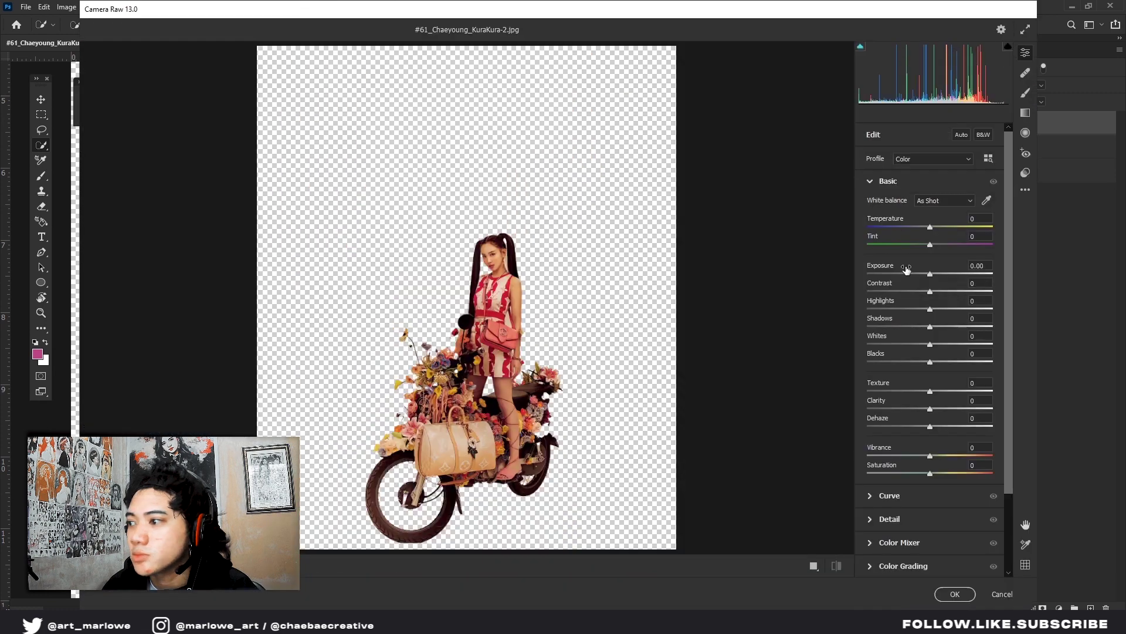
mouse_move(935, 391)
mouse_down()
mouse_move(988, 393)
mouse_move(944, 406)
mouse_up()
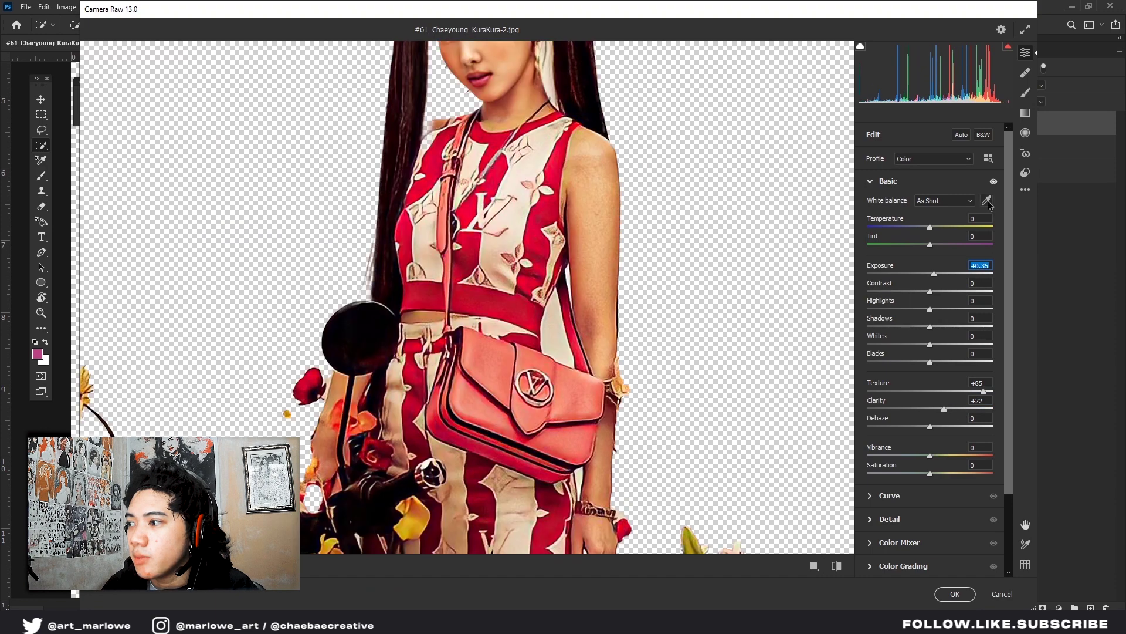
Sample white balance on the figure's face and settle Temperature at -36
click(987, 201)
scroll(463, 135, up, 5)
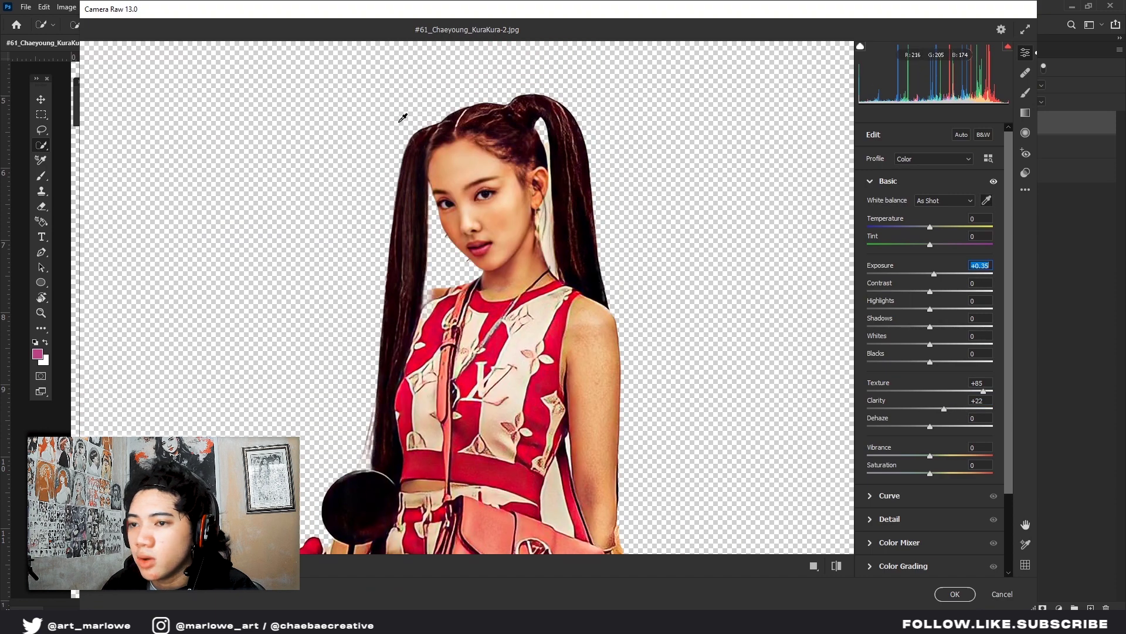
click(989, 202)
key(ctrl+plus)
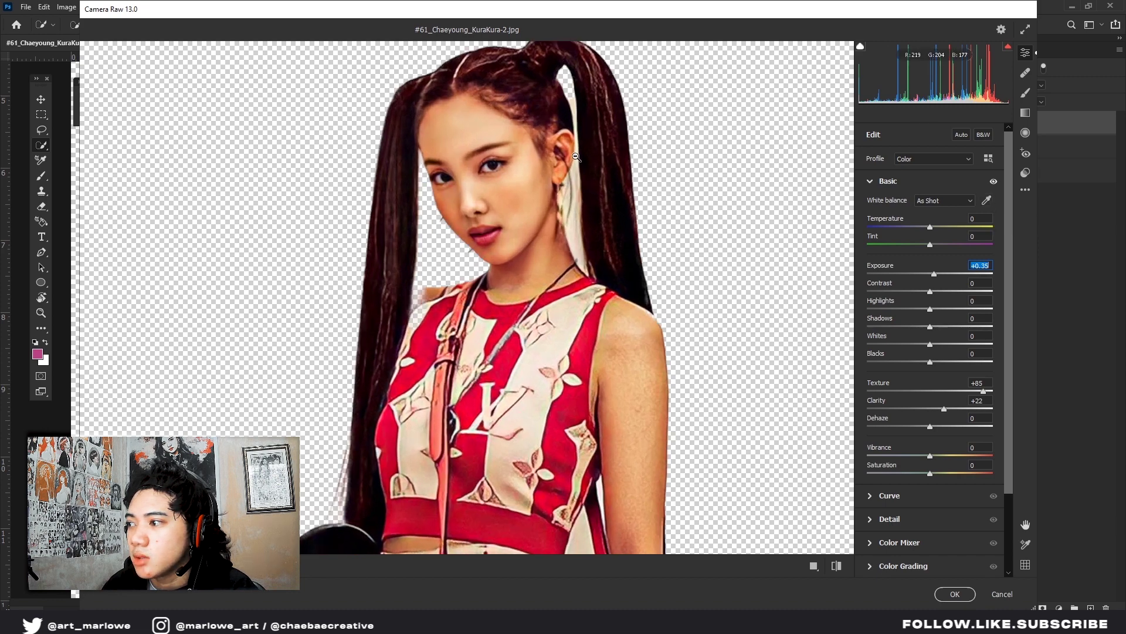
key(ctrl+plus)
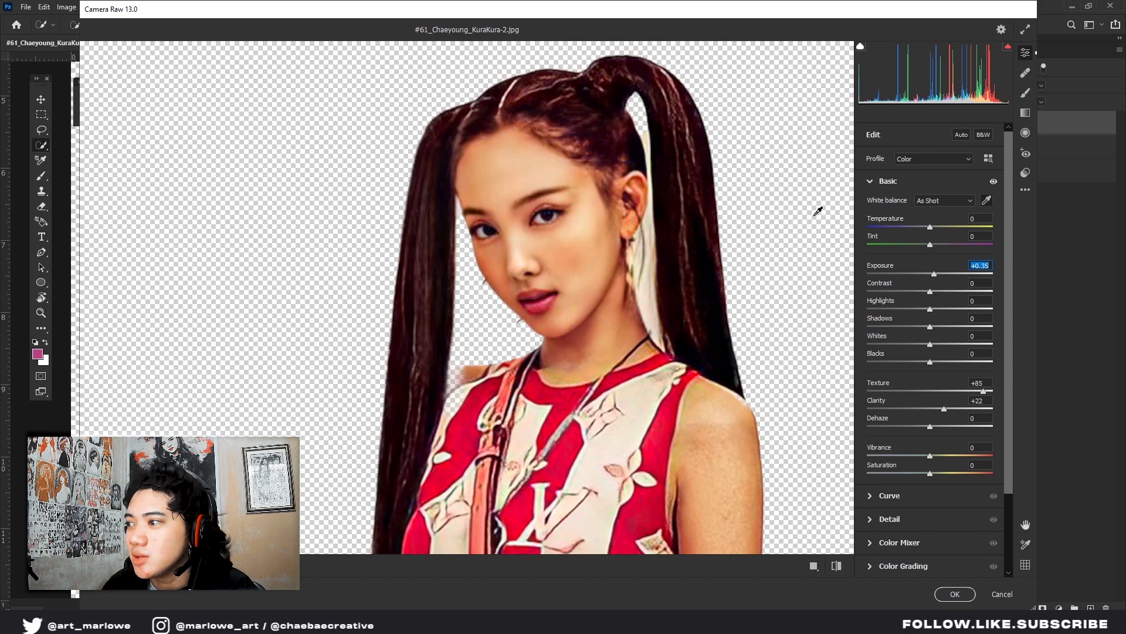
click(584, 221)
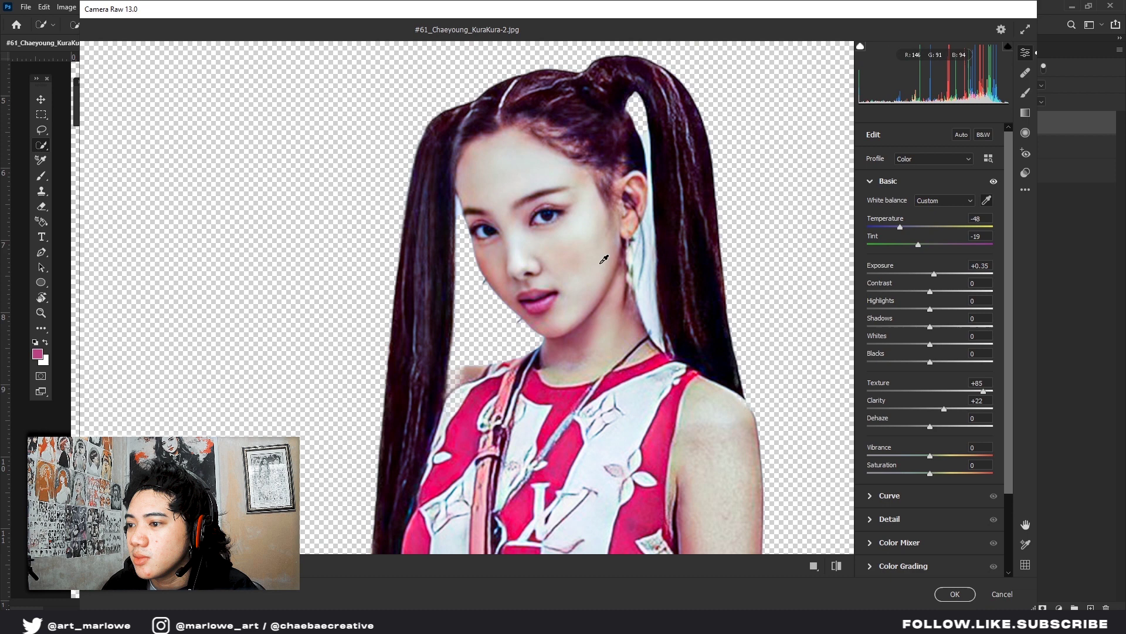
click(741, 410)
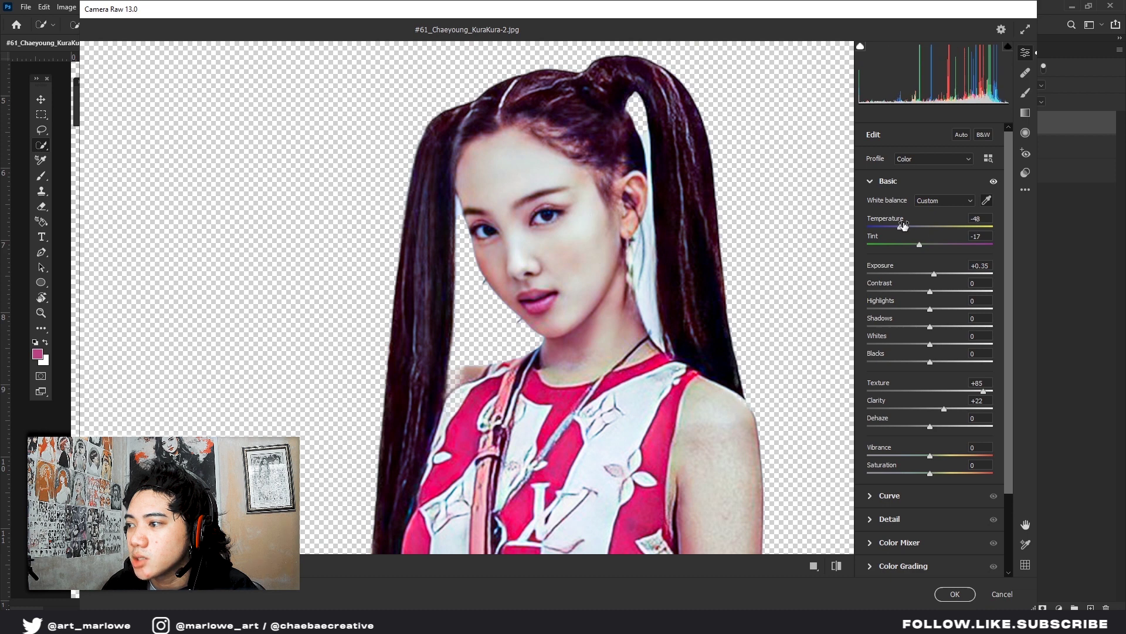
click(635, 224)
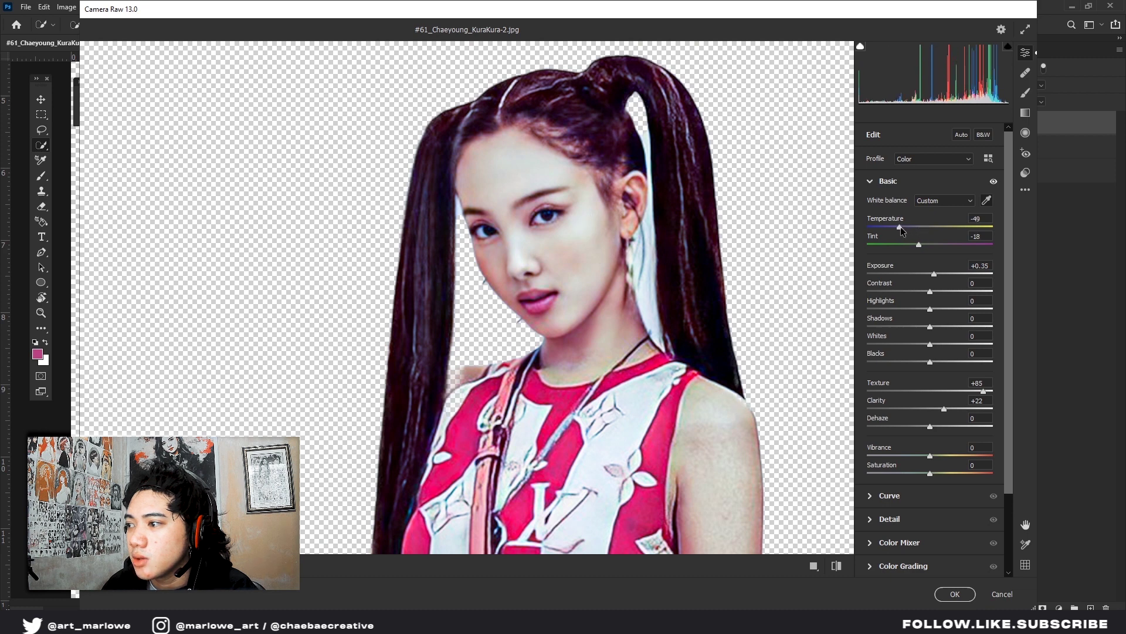
drag(900, 226, 911, 230)
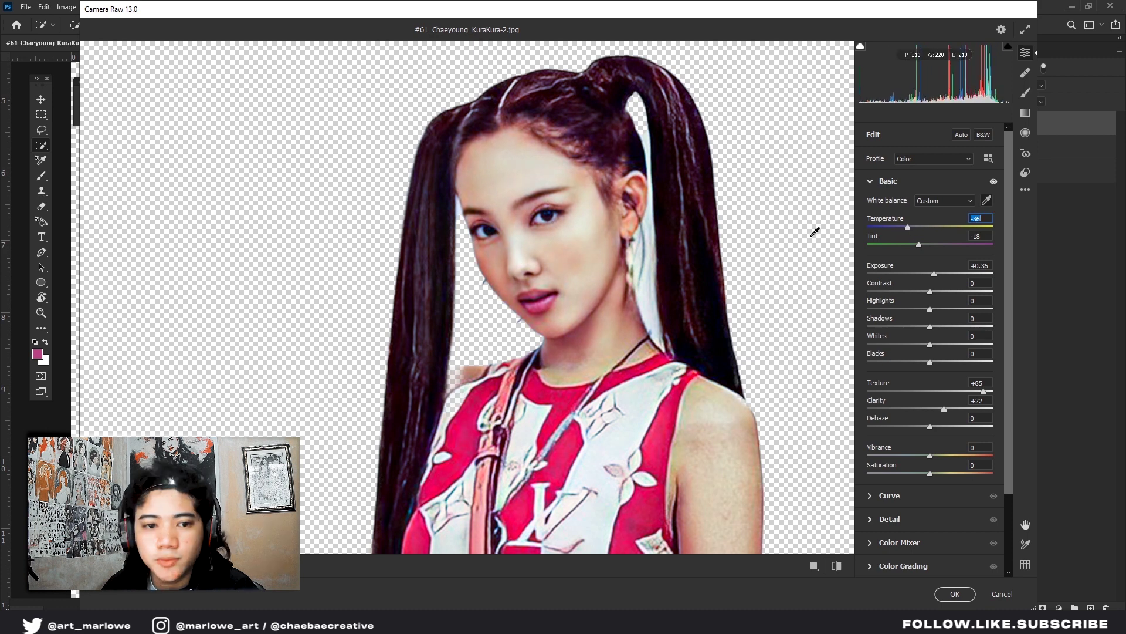
drag(911, 230, 909, 229)
Raise Texture to +94 and Clarity to about +24, then apply the filter
drag(983, 392, 990, 396)
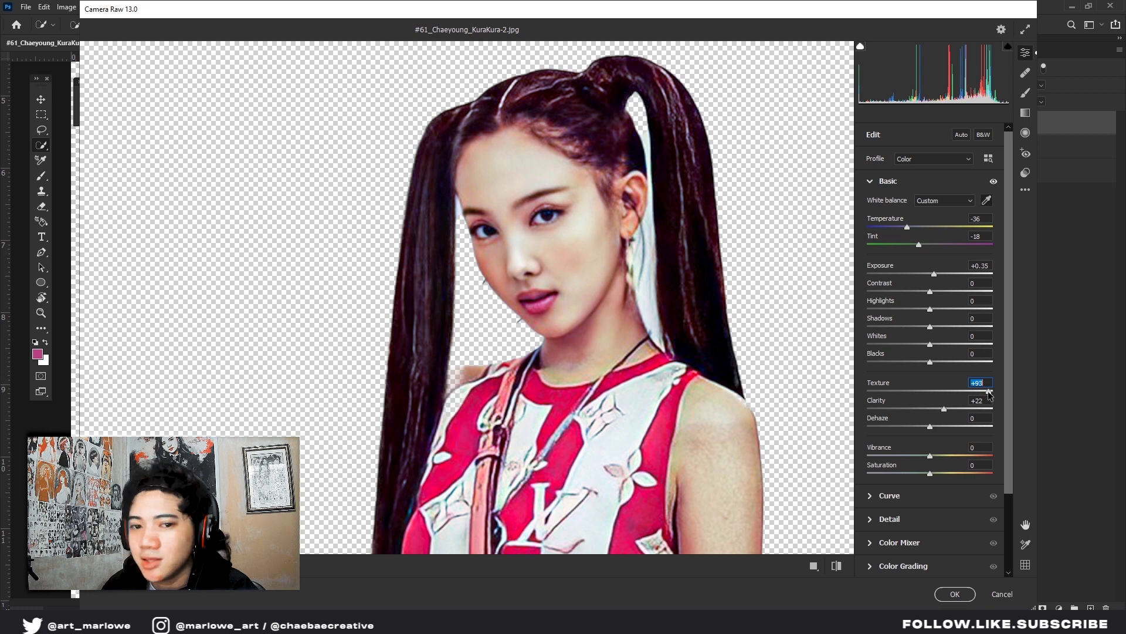
drag(944, 409, 946, 409)
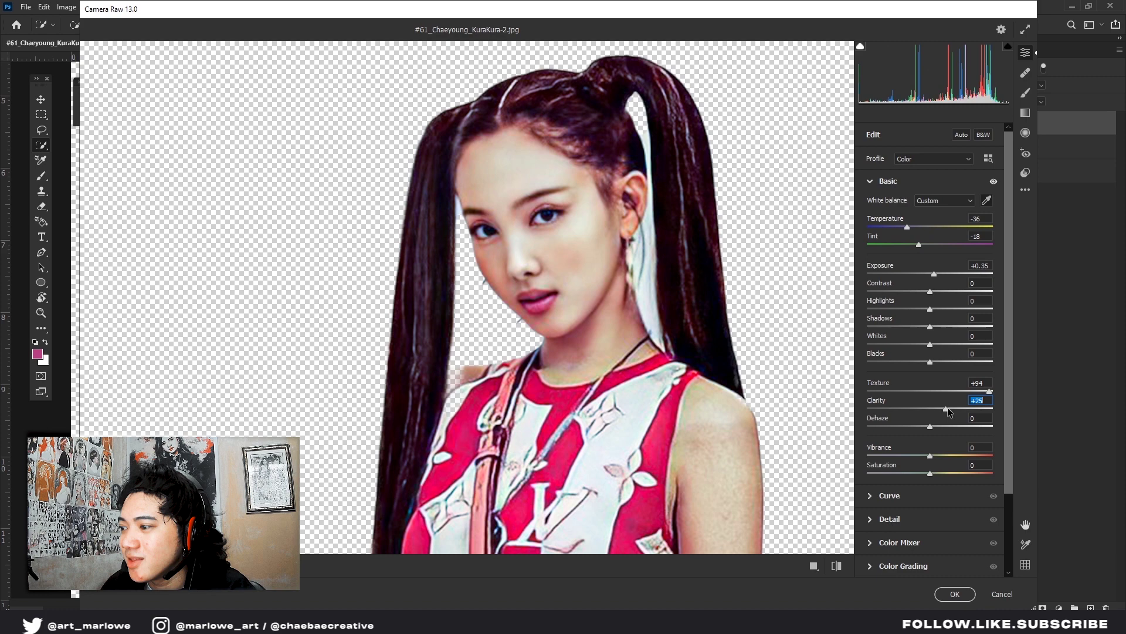
click(956, 595)
Open the Camera Raw Filter on the large portrait layer, Layer 1
key(ctrl+0)
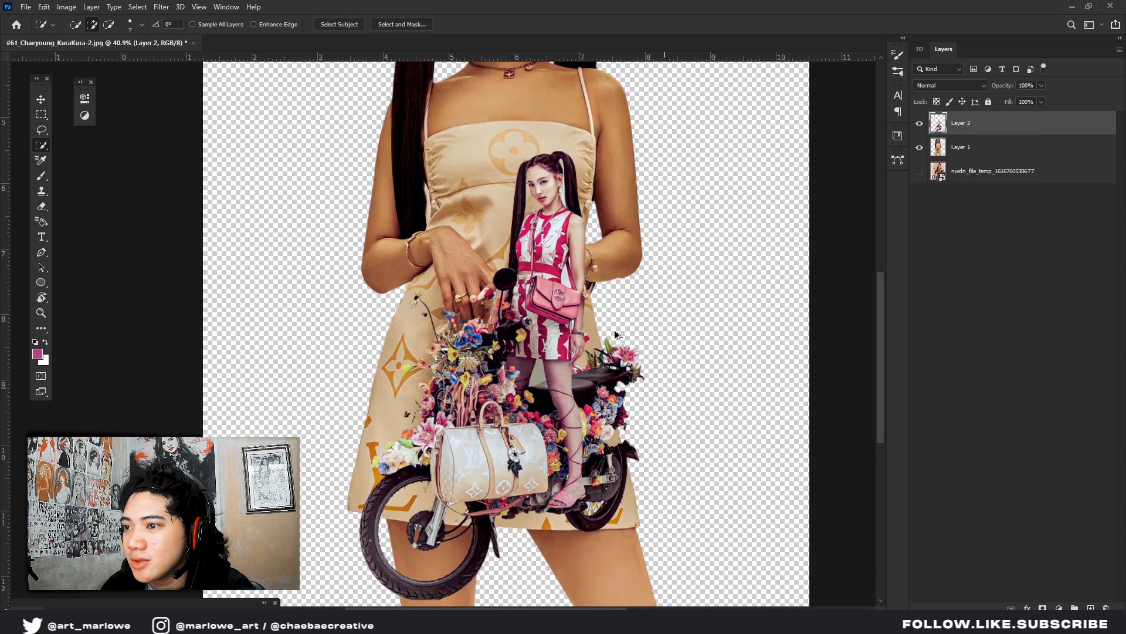
scroll(334, 191, up, 2)
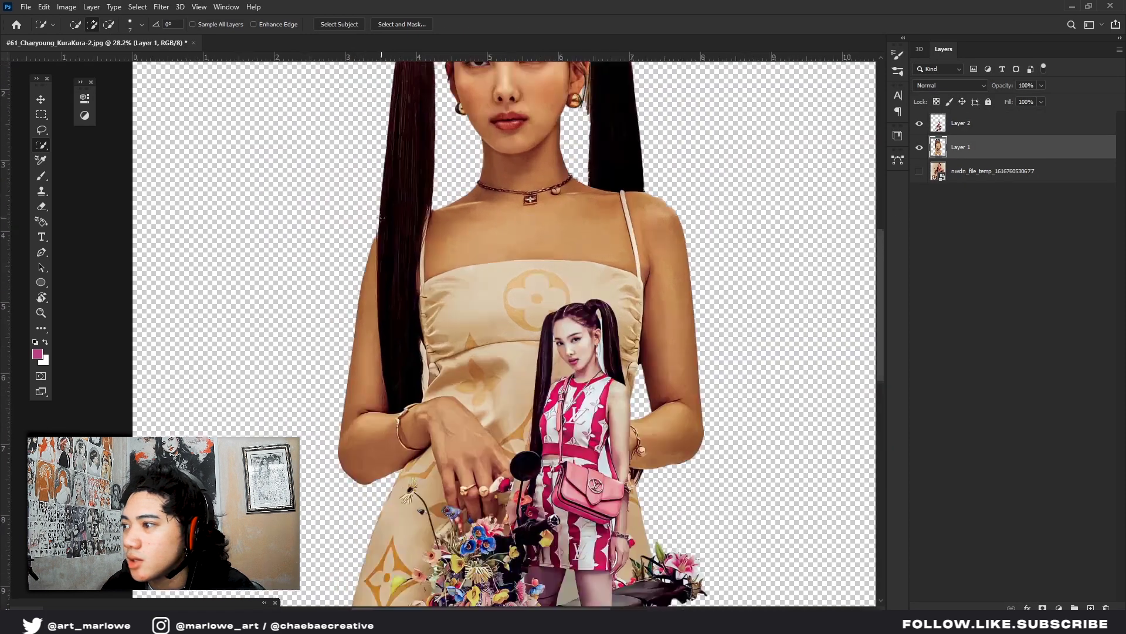
click(962, 147)
scroll(376, 229, up, 3)
click(162, 7)
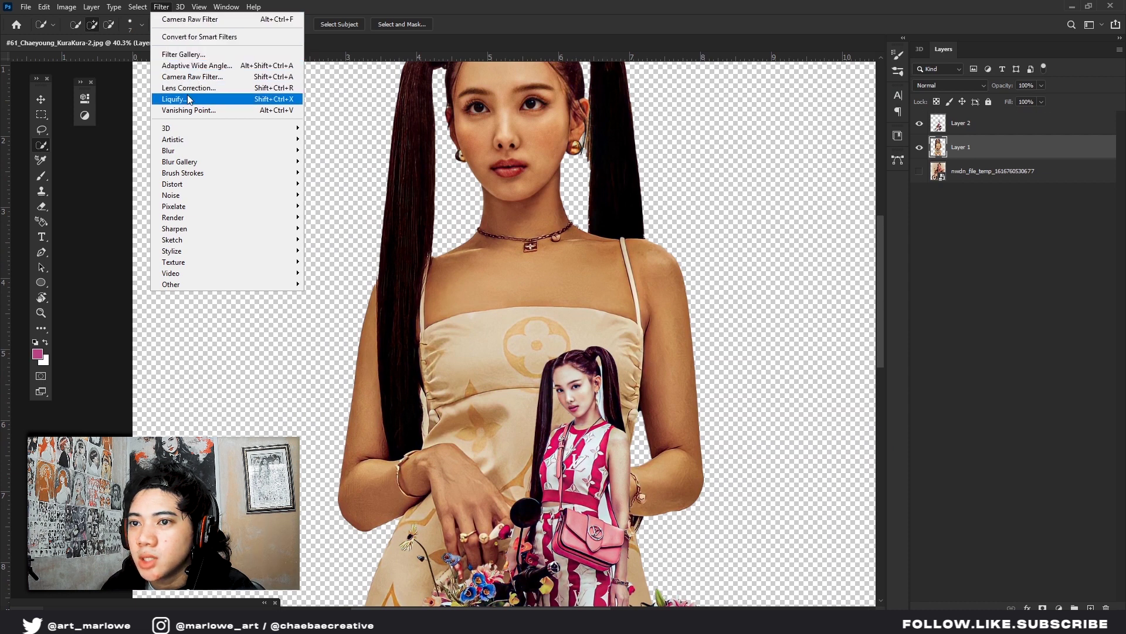
click(189, 76)
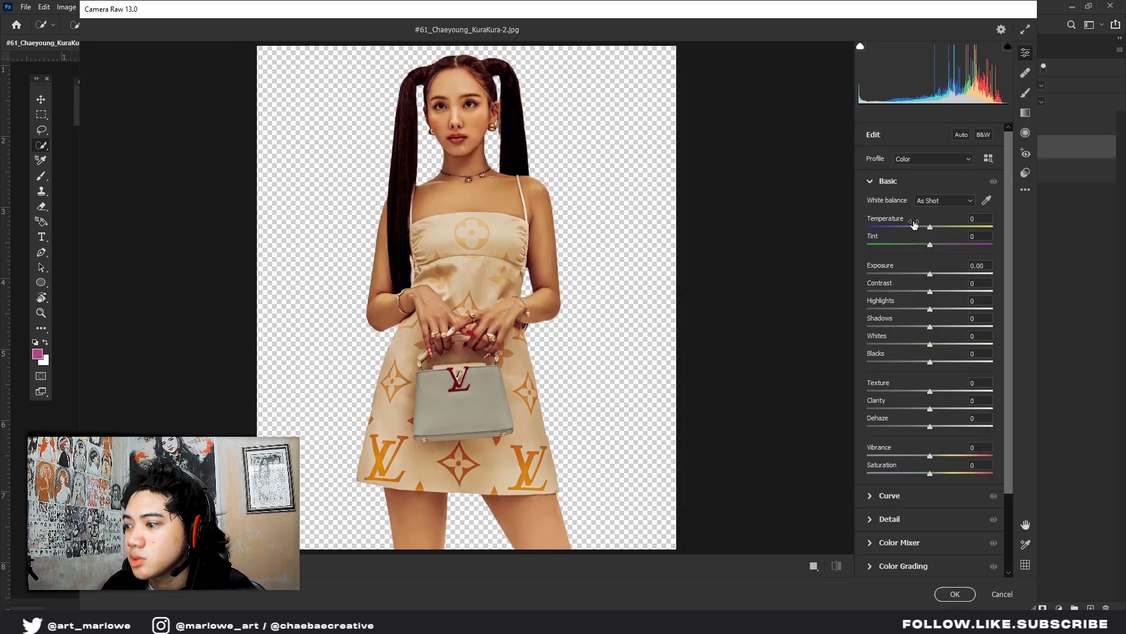
Sample white balance on the face, set Temperature -43 and Tint -19, and apply
click(460, 109)
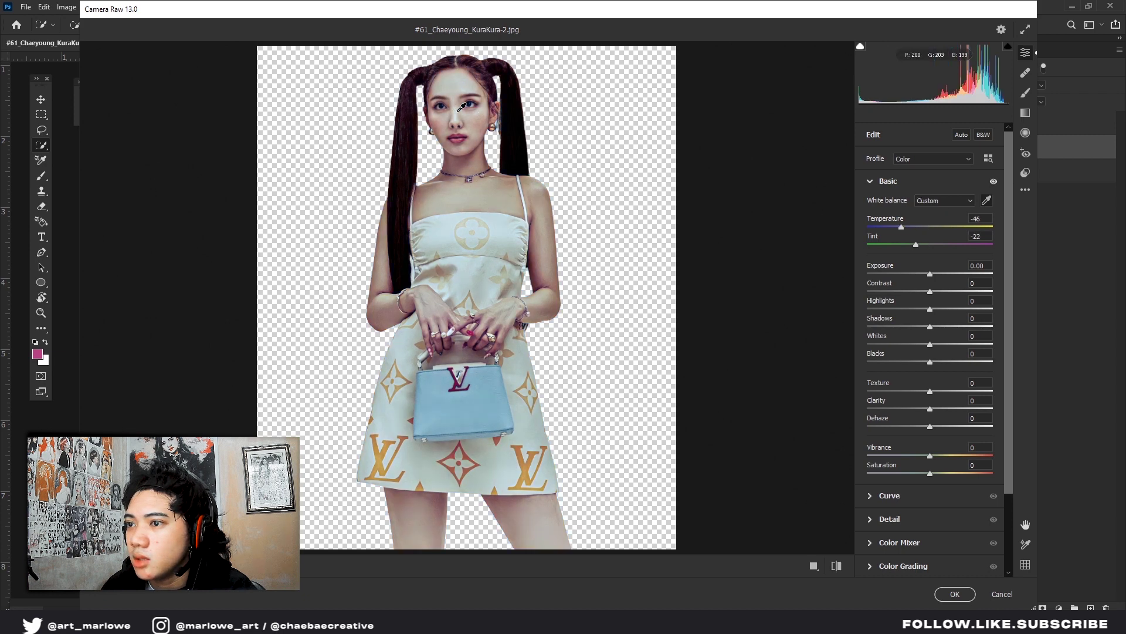
click(902, 226)
drag(915, 245, 918, 245)
click(955, 594)
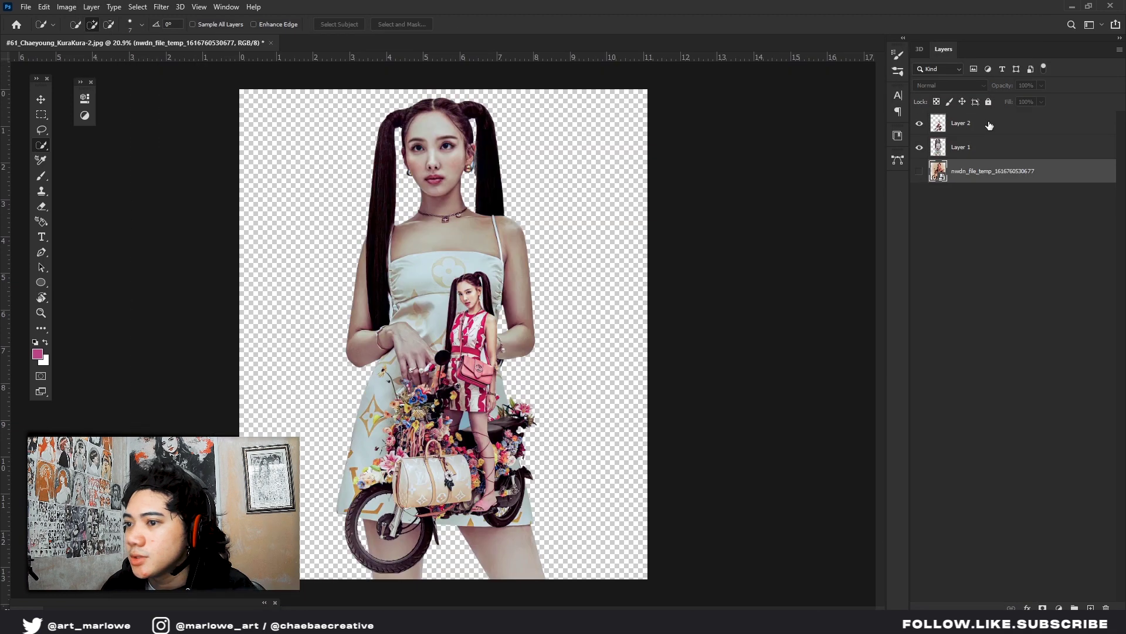
Add a light yellow Solid Color fill layer and move it below Layer 1
click(1059, 608)
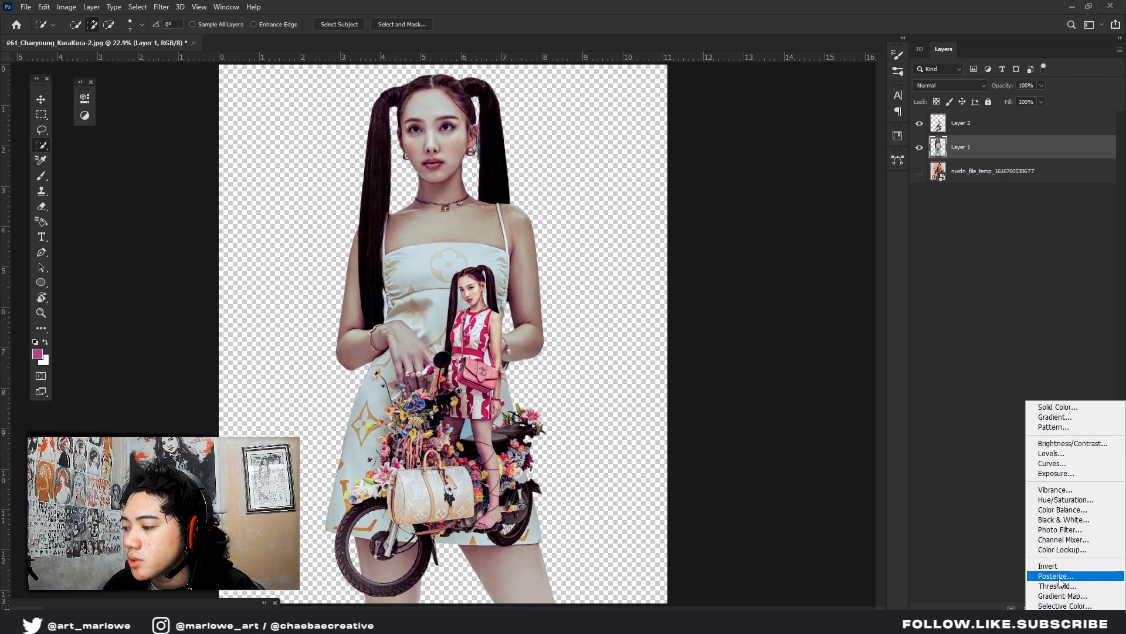
click(1058, 407)
click(979, 494)
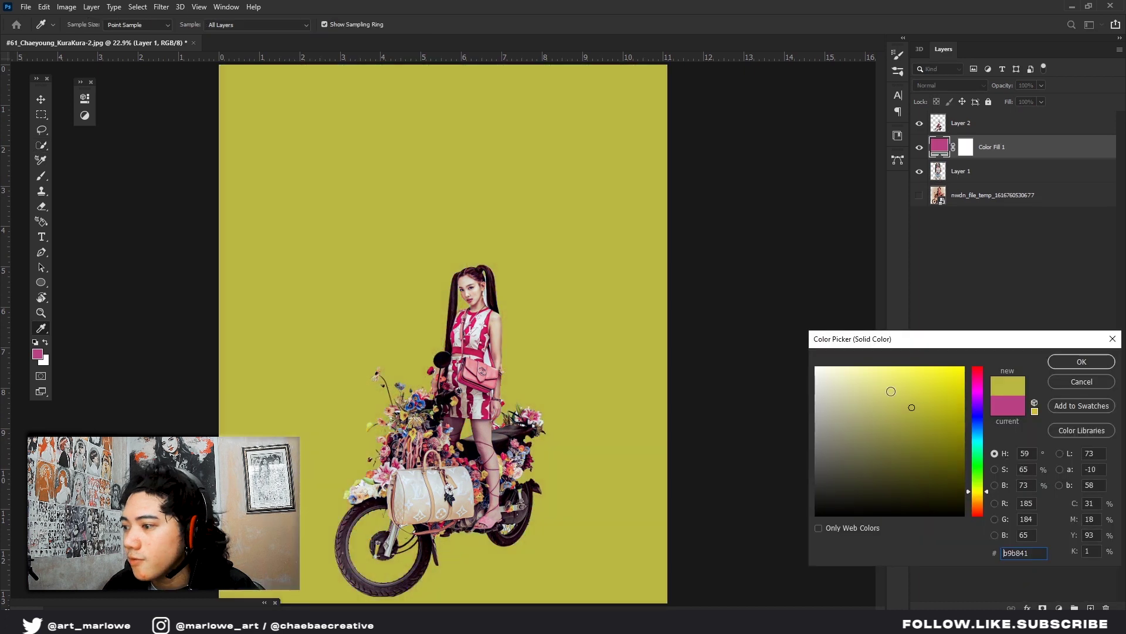
click(901, 383)
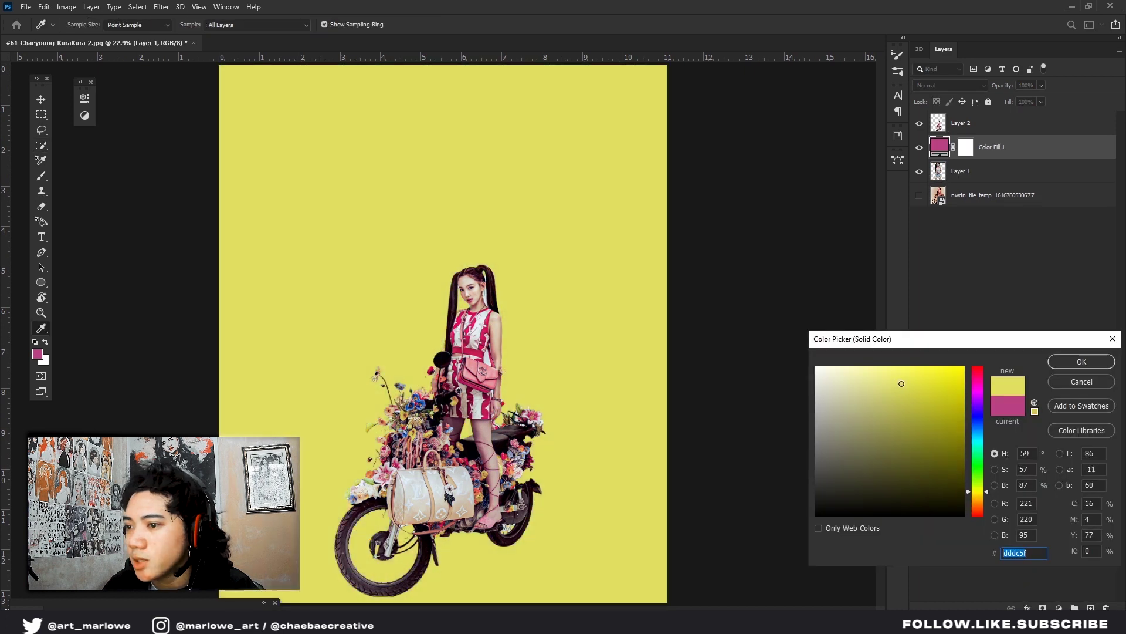
key(Return)
key(ctrl+[)
click(997, 123)
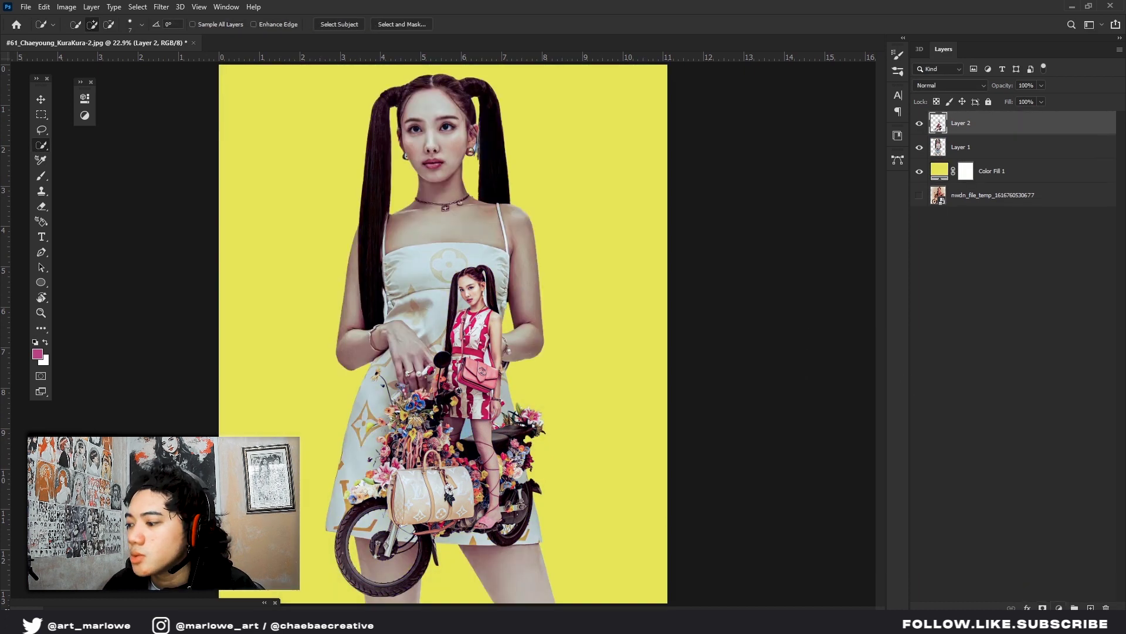
Bring up the new fill or adjustment layer menu, ready to pick an adjustment
click(1059, 608)
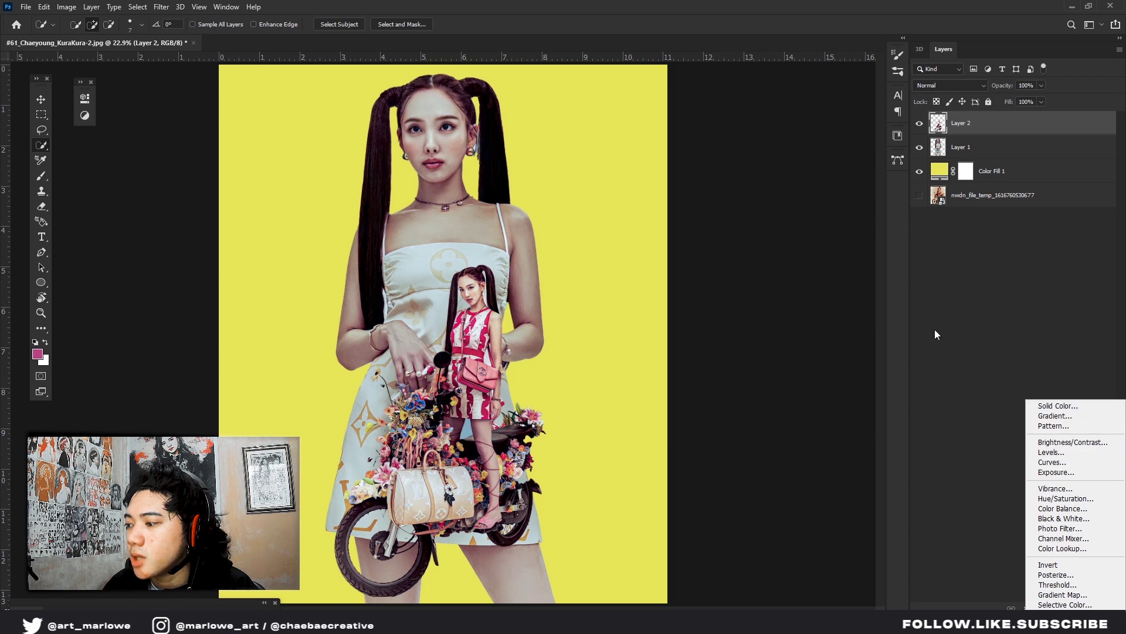
click(896, 187)
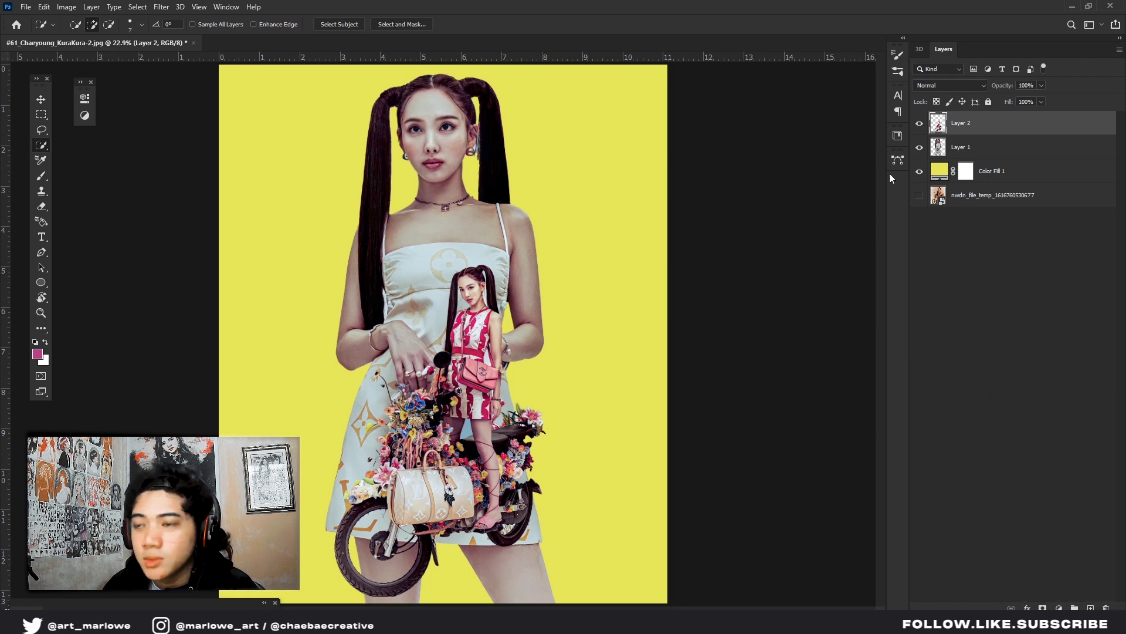
click(1059, 608)
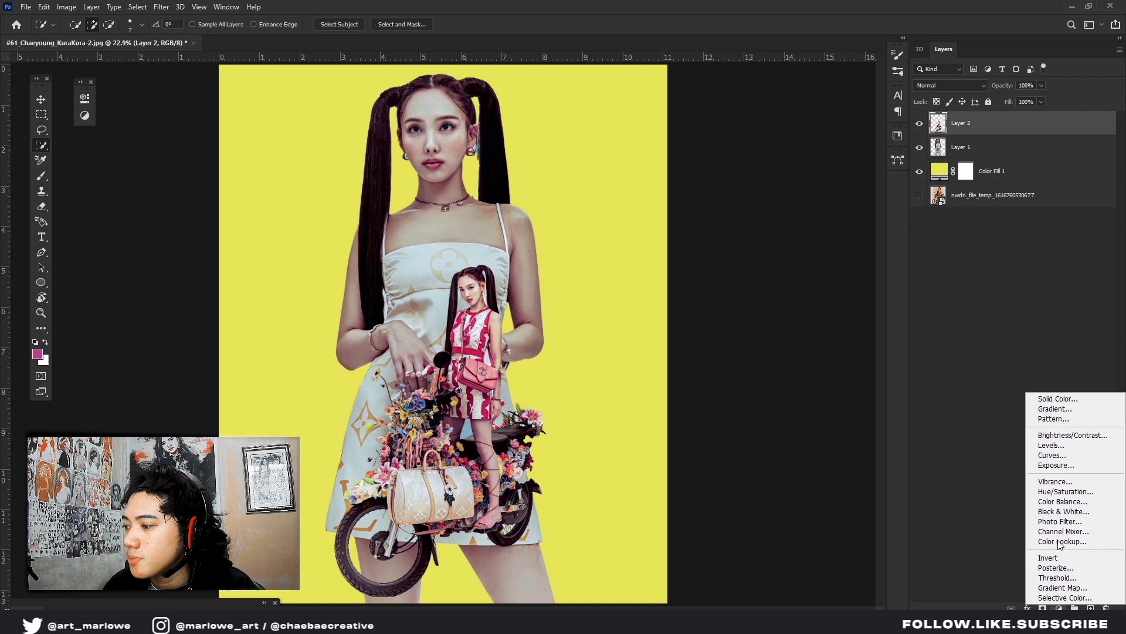
key(Escape)
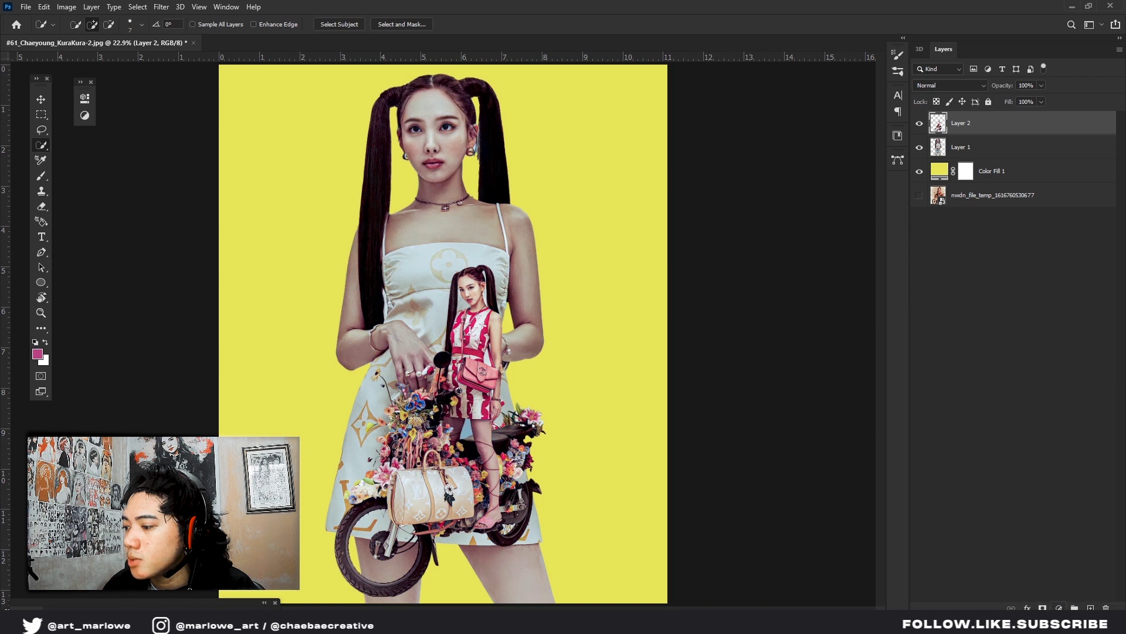
click(1059, 608)
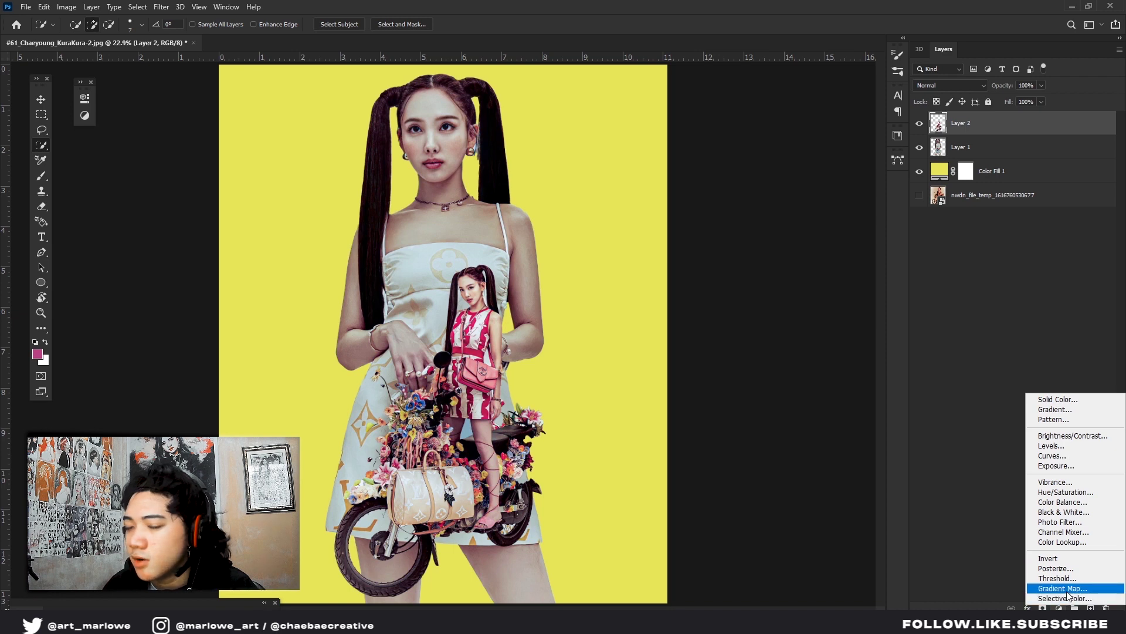
Add a Gradient Map adjustment layer using the Blue, Red, Yellow preset
click(1063, 589)
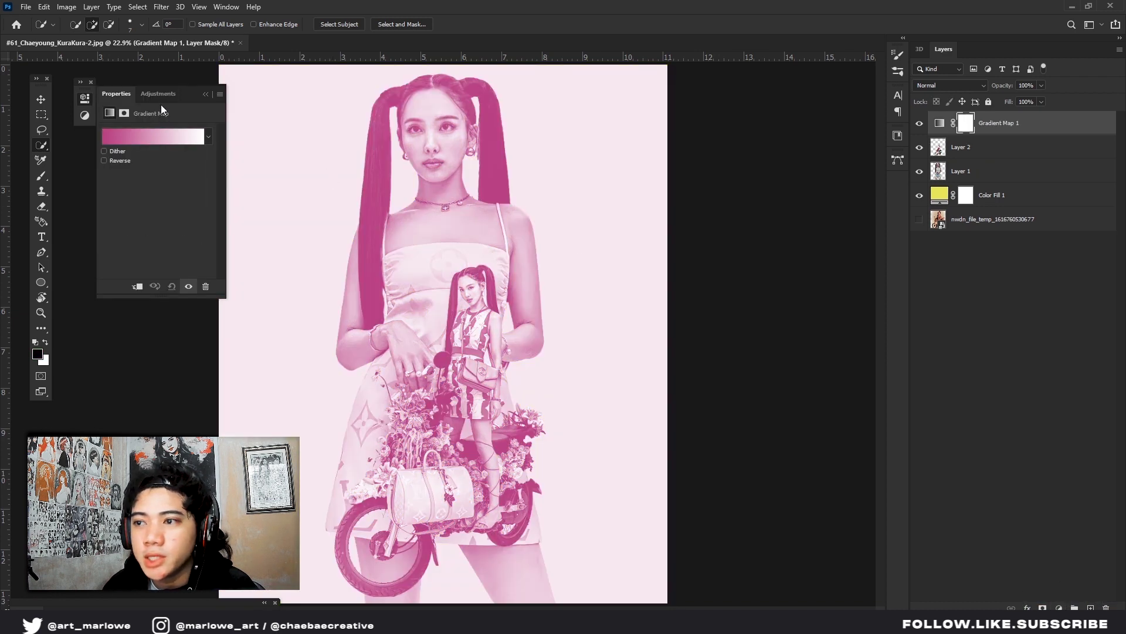
drag(182, 94, 336, 91)
click(358, 134)
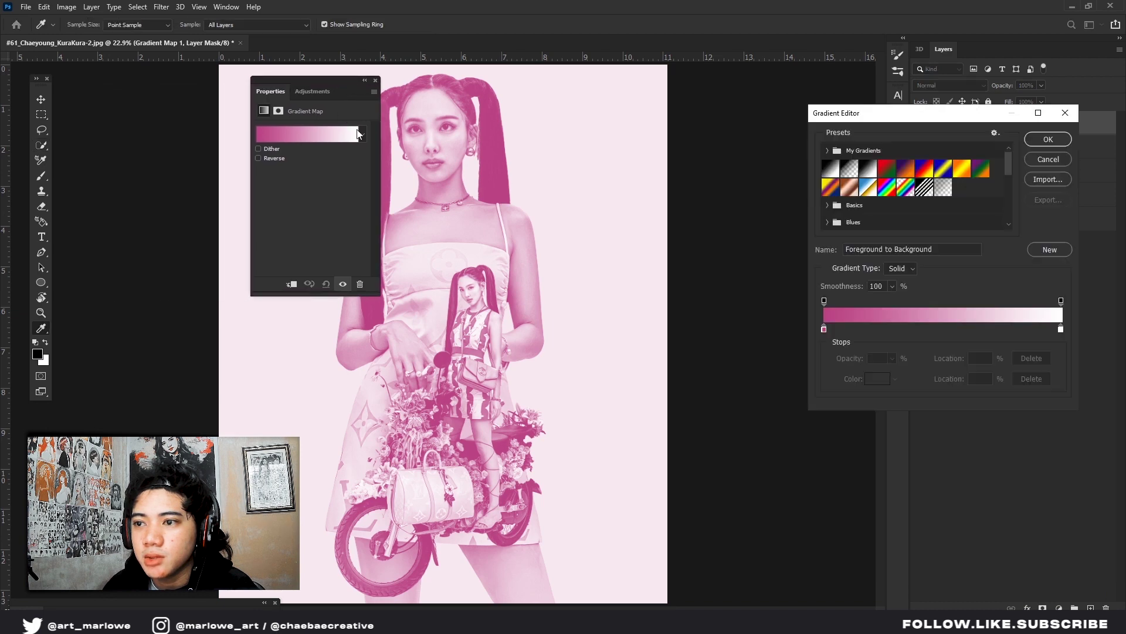
click(907, 169)
click(925, 170)
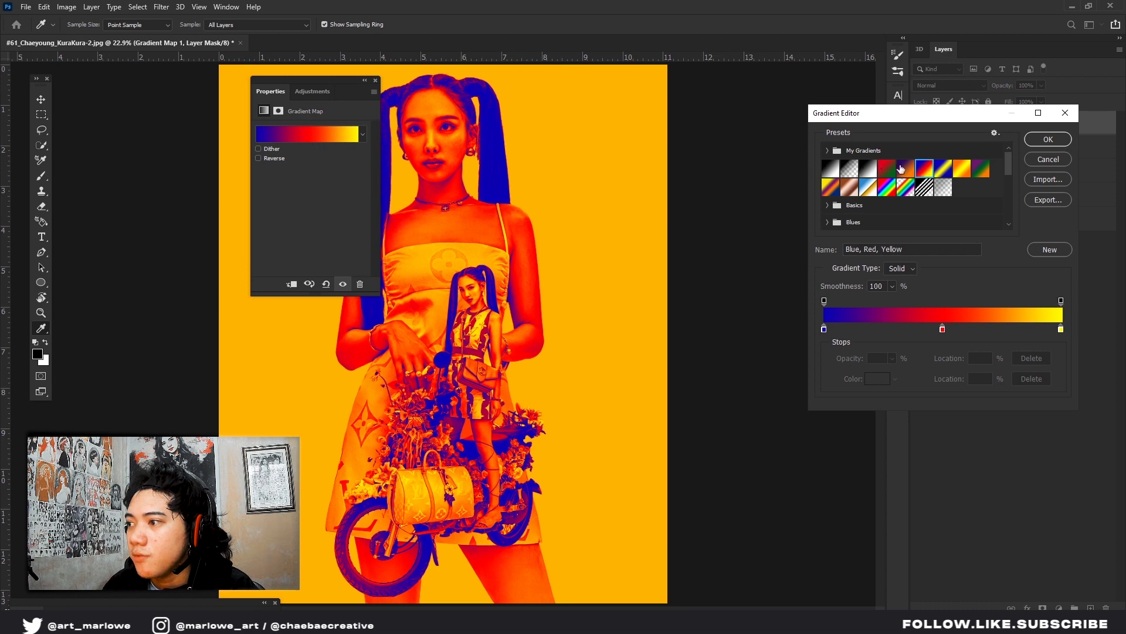
double_click(922, 168)
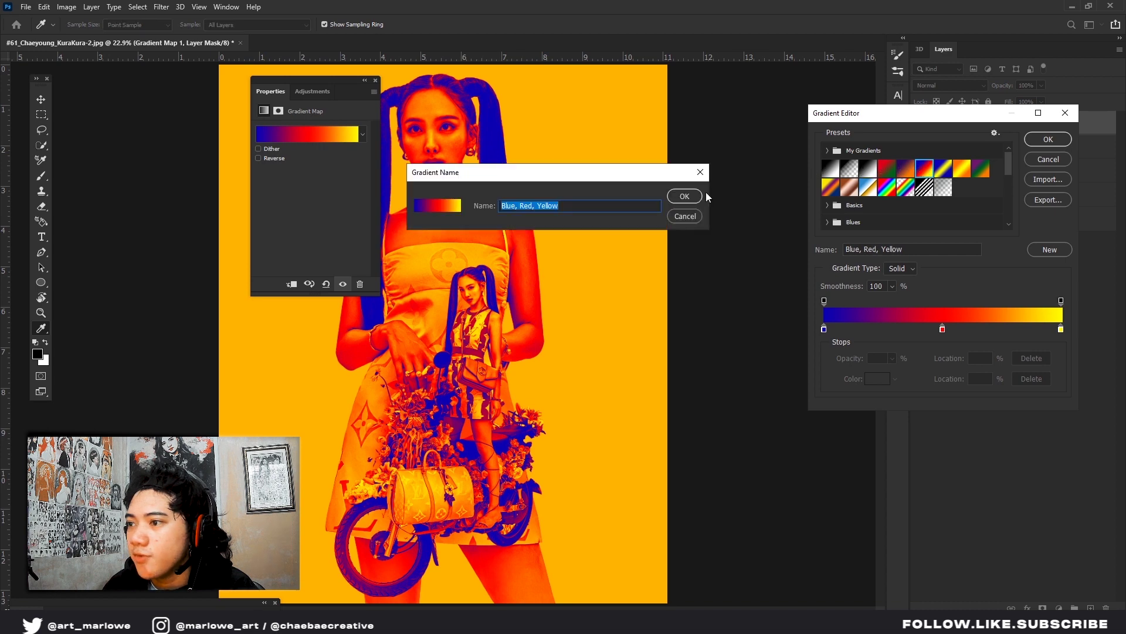
click(685, 196)
drag(344, 89, 170, 89)
Darken the gradient's left shadow stop to near-black #121214
double_click(824, 329)
click(854, 472)
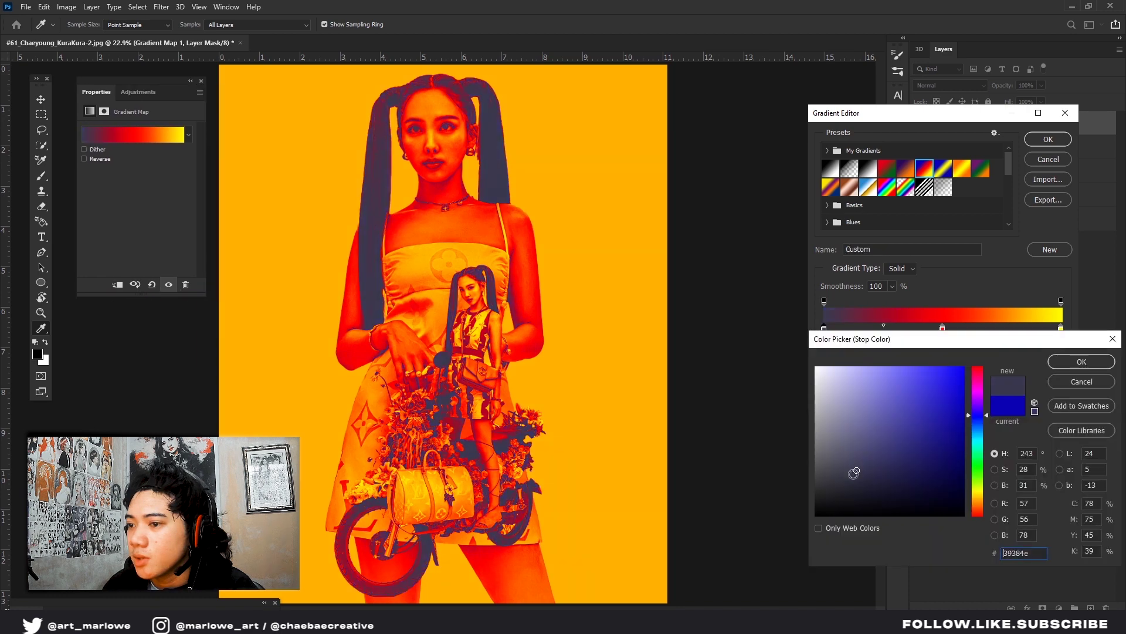
drag(854, 472, 830, 501)
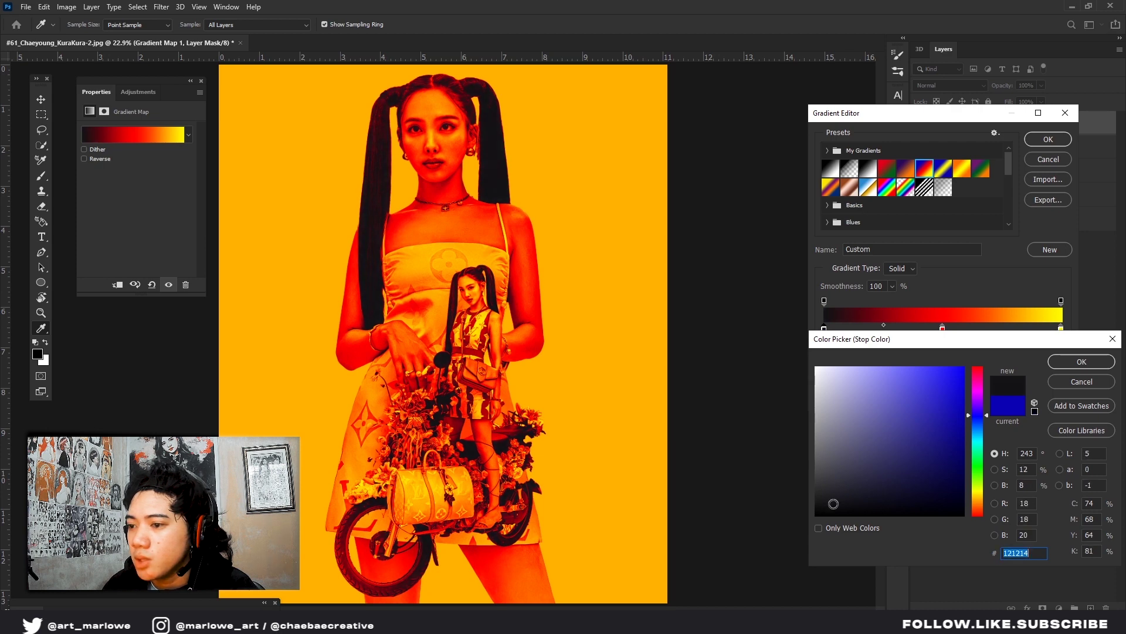
Confirm the near-black stop and recolour the red middle stop to pink
key(Return)
click(944, 329)
double_click(944, 330)
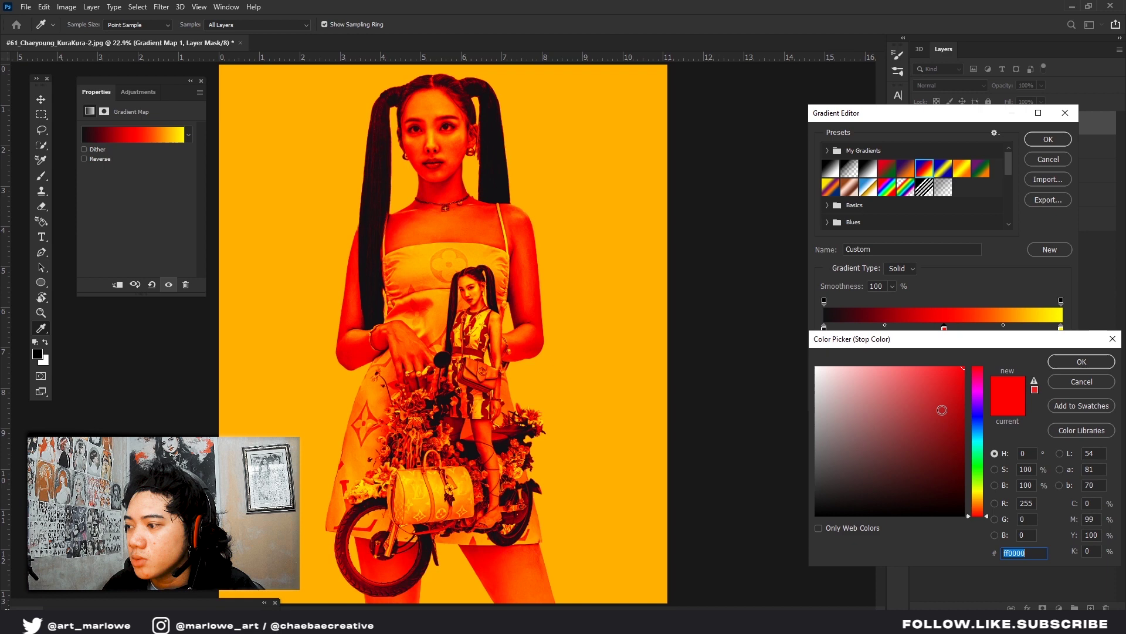
drag(937, 371, 904, 380)
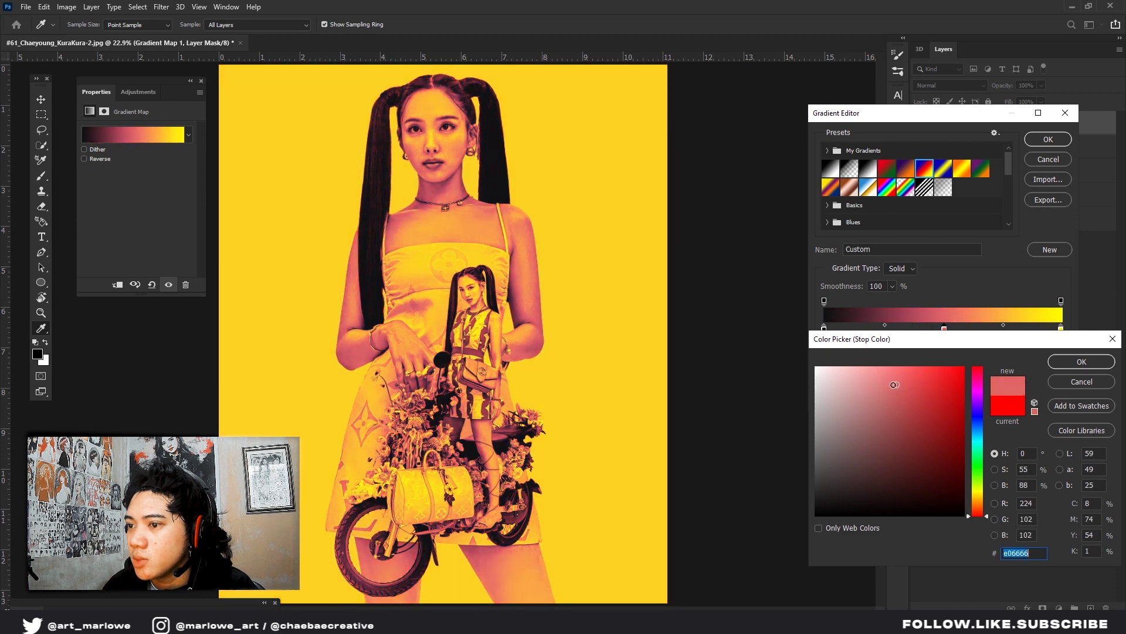
drag(893, 384, 891, 384)
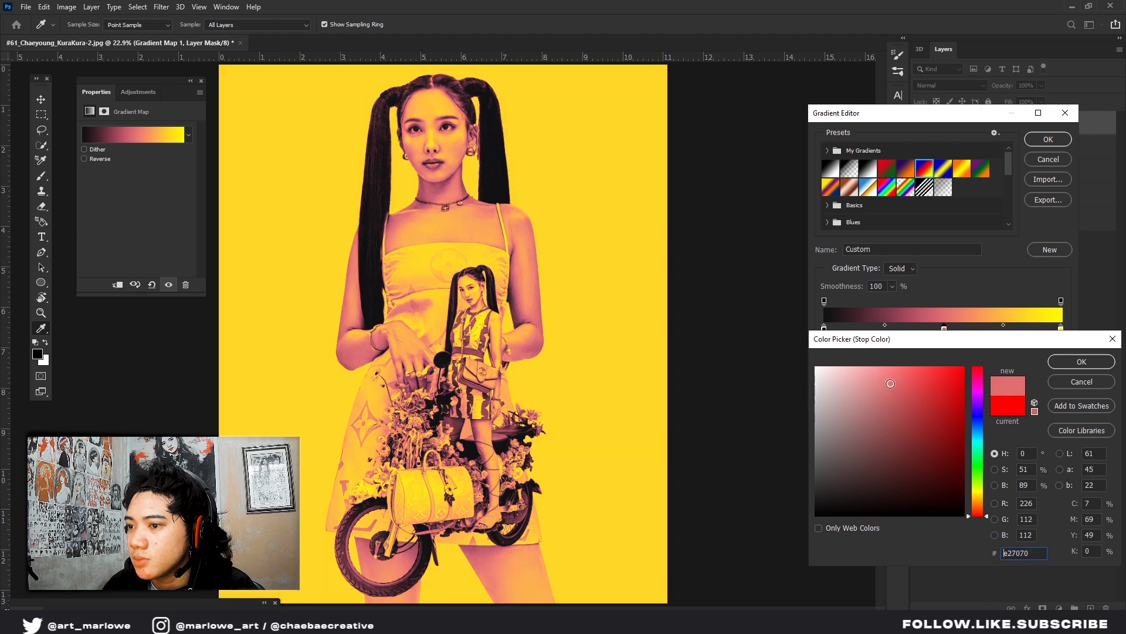
click(1082, 362)
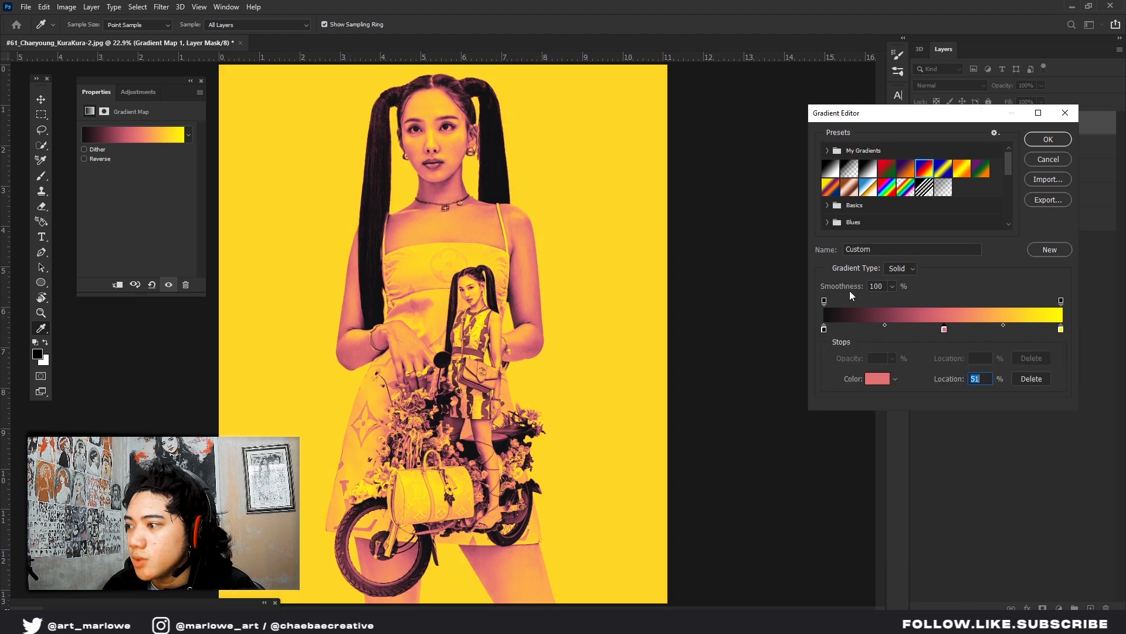
Add a muted grey colour stop at 26% of the gradient
click(885, 330)
double_click(885, 330)
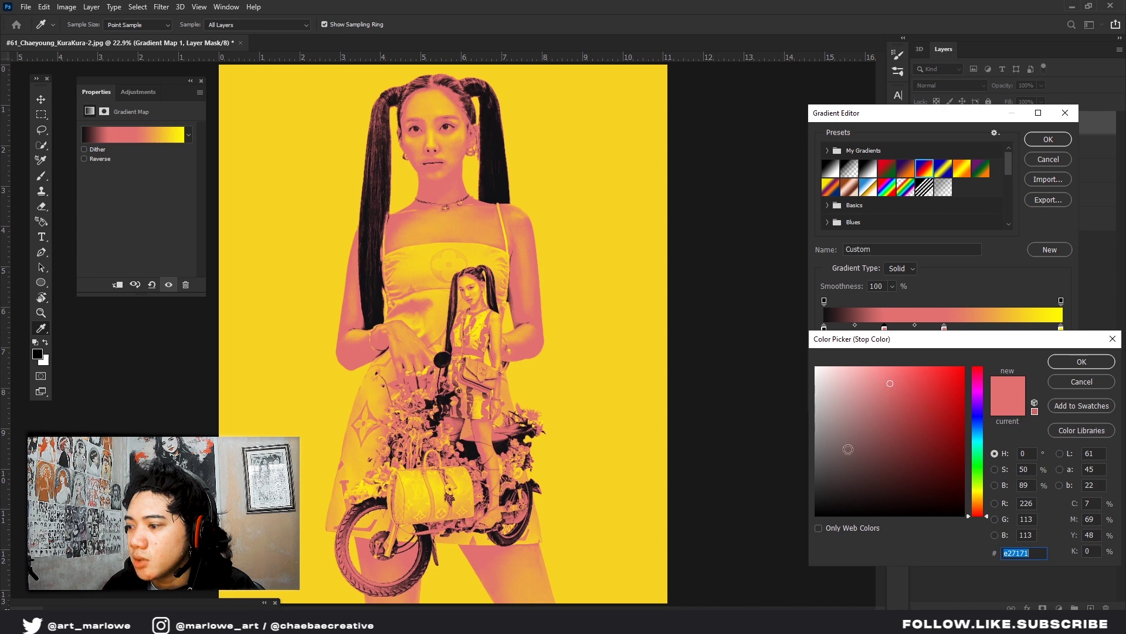
click(849, 441)
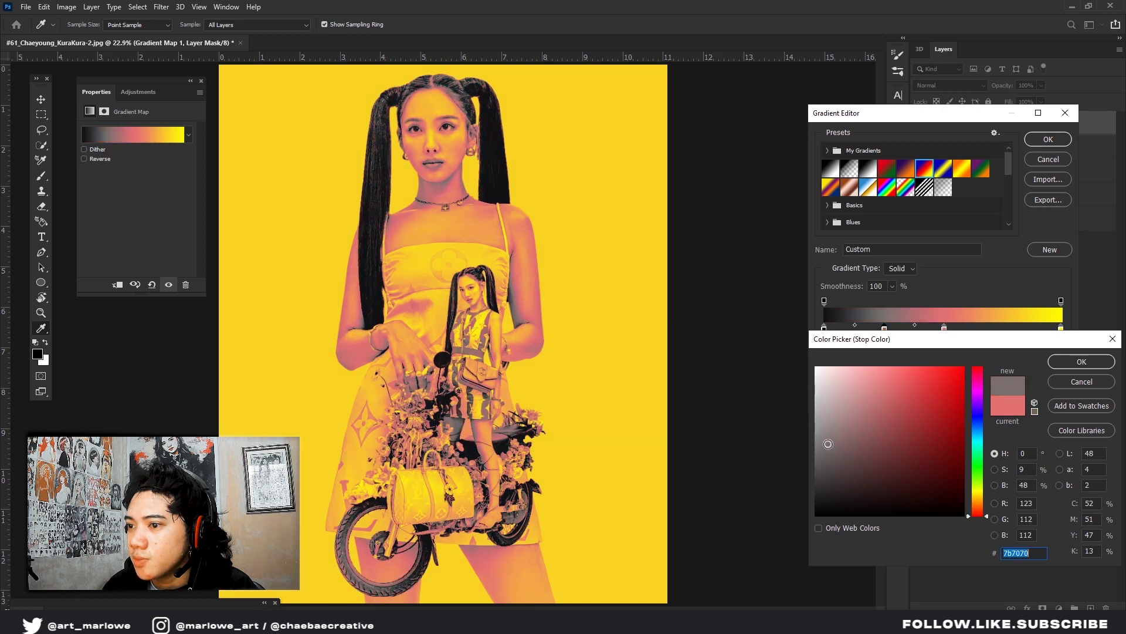
mouse_move(829, 444)
mouse_down()
mouse_move(848, 449)
mouse_move(831, 447)
mouse_up()
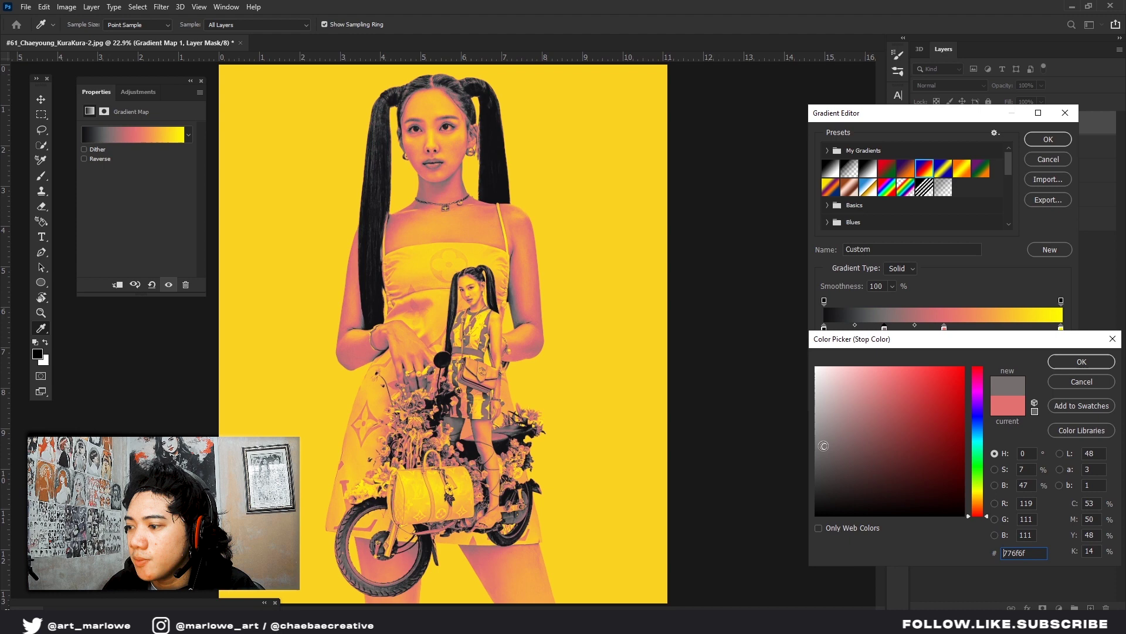
click(827, 446)
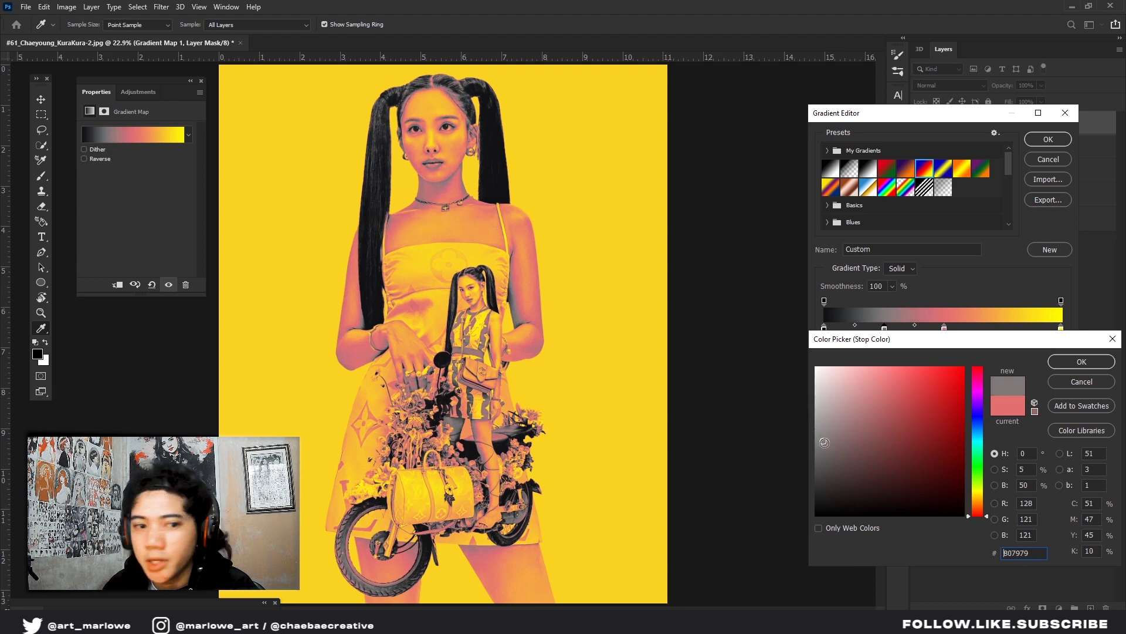
key(Escape)
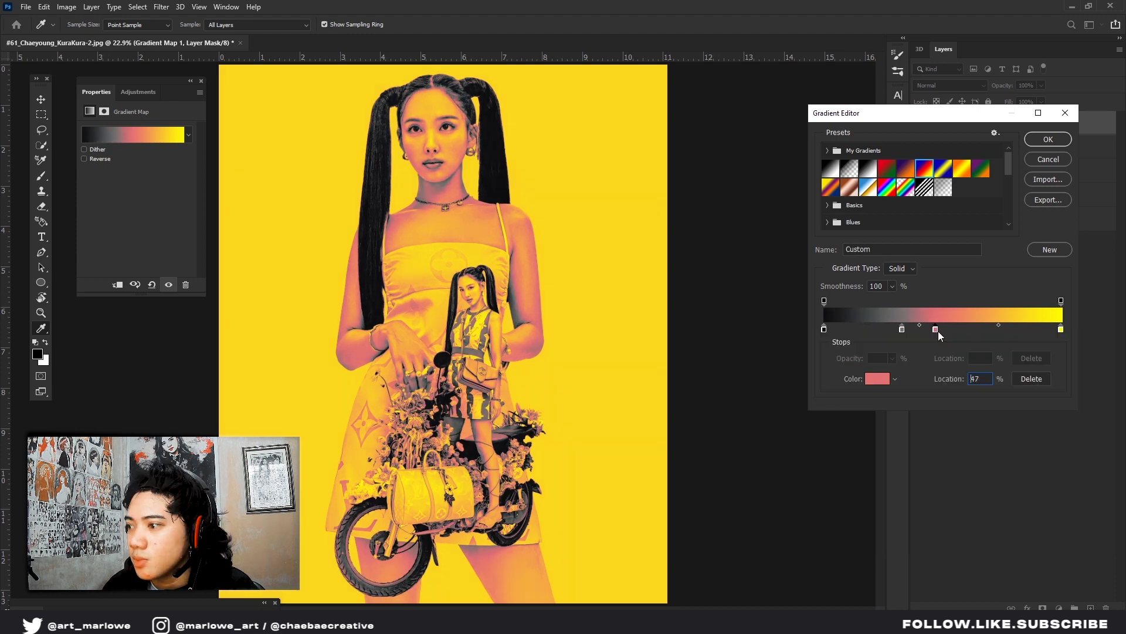
double_click(903, 330)
click(823, 449)
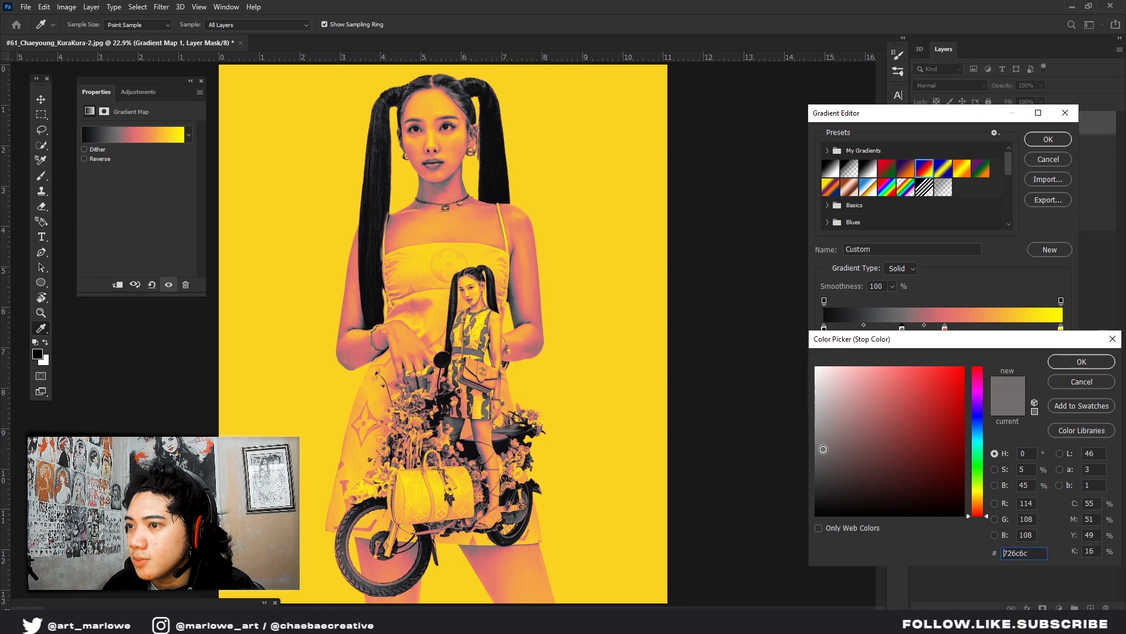
click(1082, 362)
Move the yellow stop to about 85% and add a white stop at the end
mouse_move(1062, 329)
mouse_down()
mouse_move(1032, 332)
mouse_move(1061, 330)
mouse_up()
click(1058, 330)
click(1059, 329)
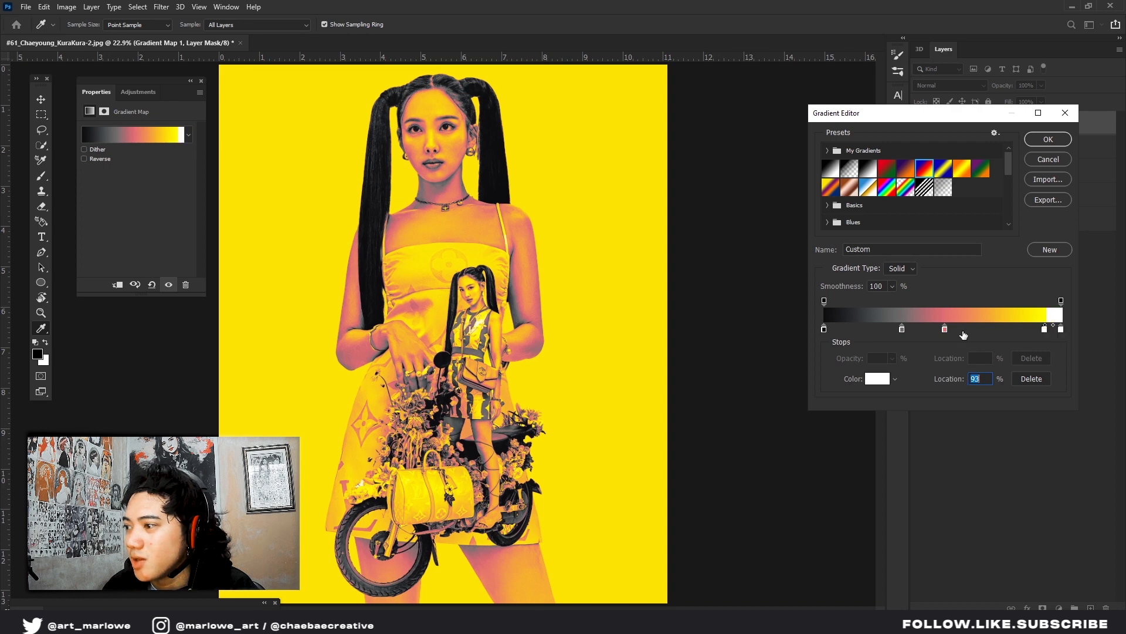
click(949, 329)
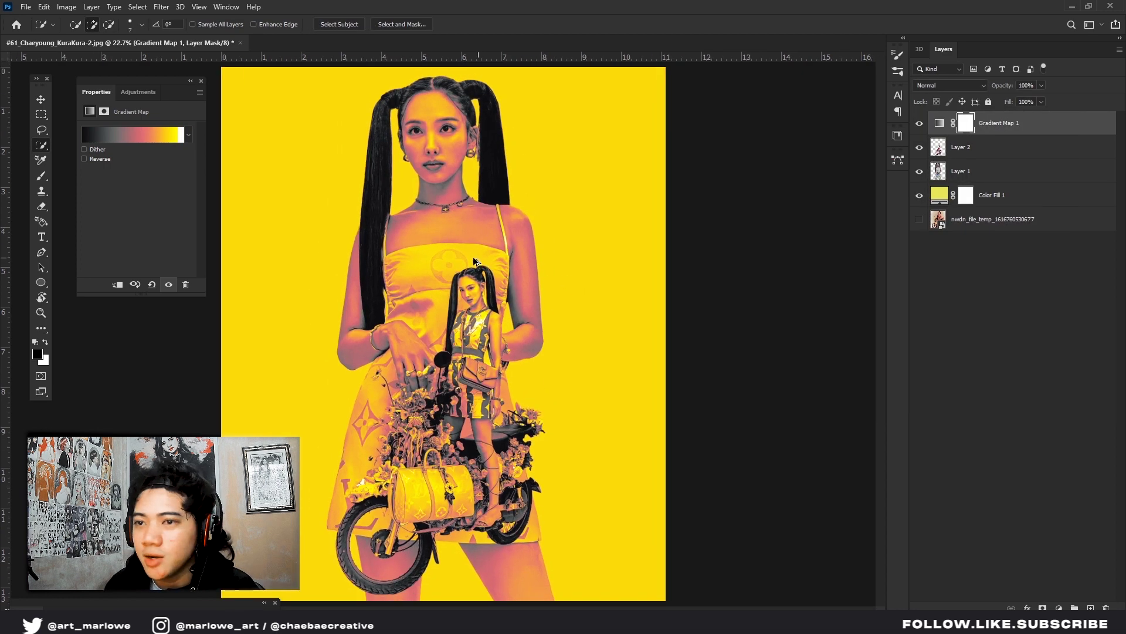
Reselect the Gradient Map 1 layer, pick the Brush, and hide the map to compare the original
drag(161, 88, 154, 87)
scroll(406, 240, up, 3)
scroll(407, 241, down, 1)
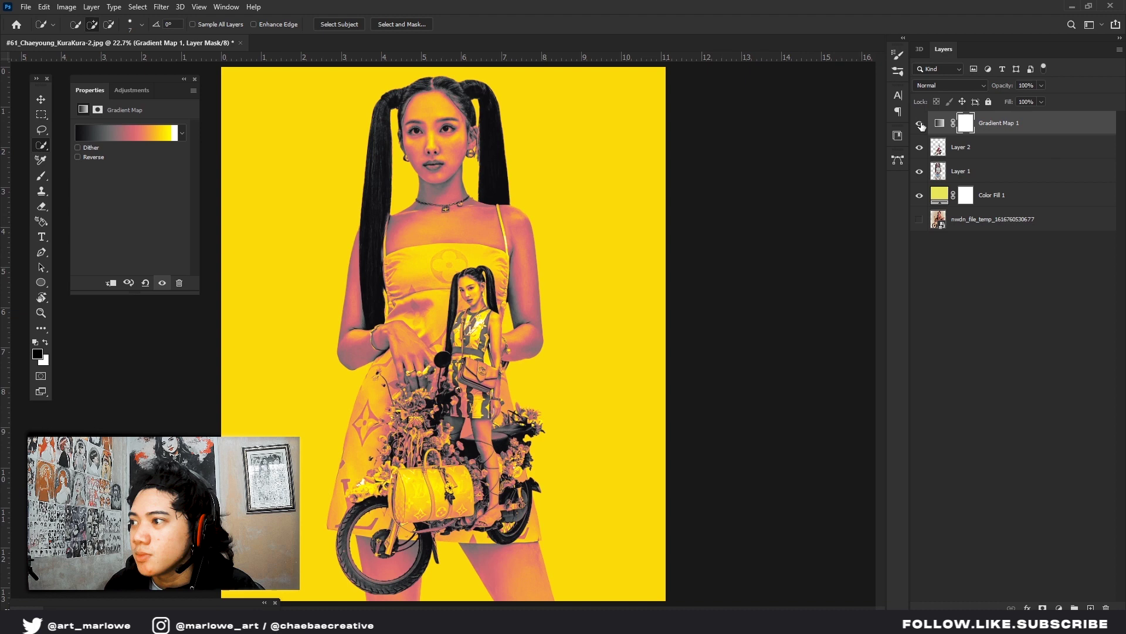
scroll(583, 307, up, 2)
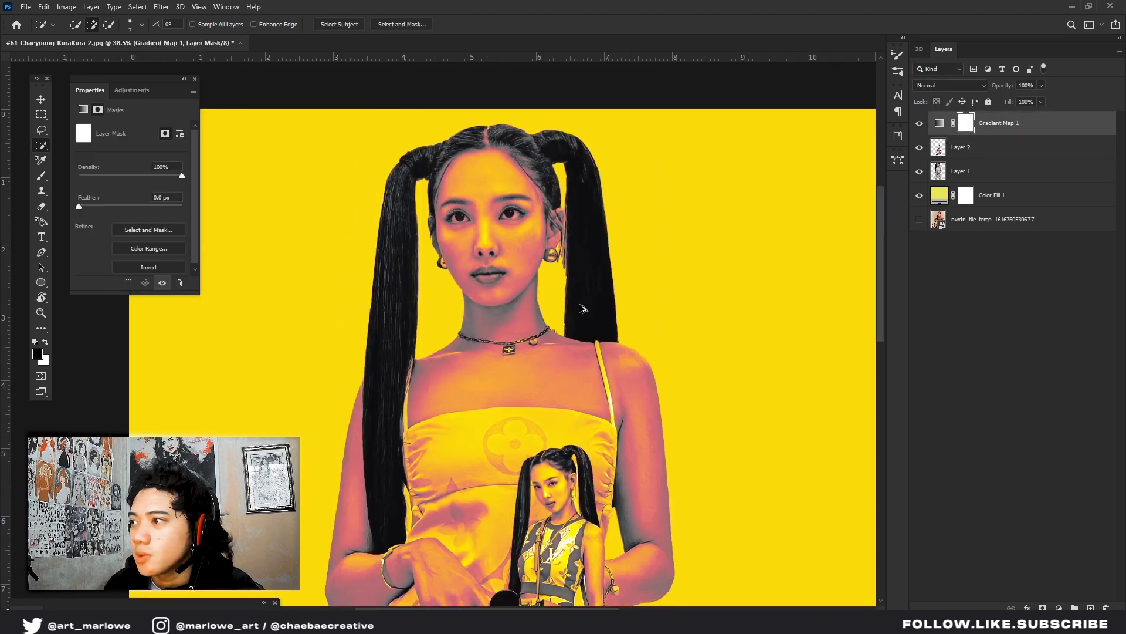
scroll(541, 322, down, 1)
scroll(541, 322, down, 1)
scroll(528, 329, up, 3)
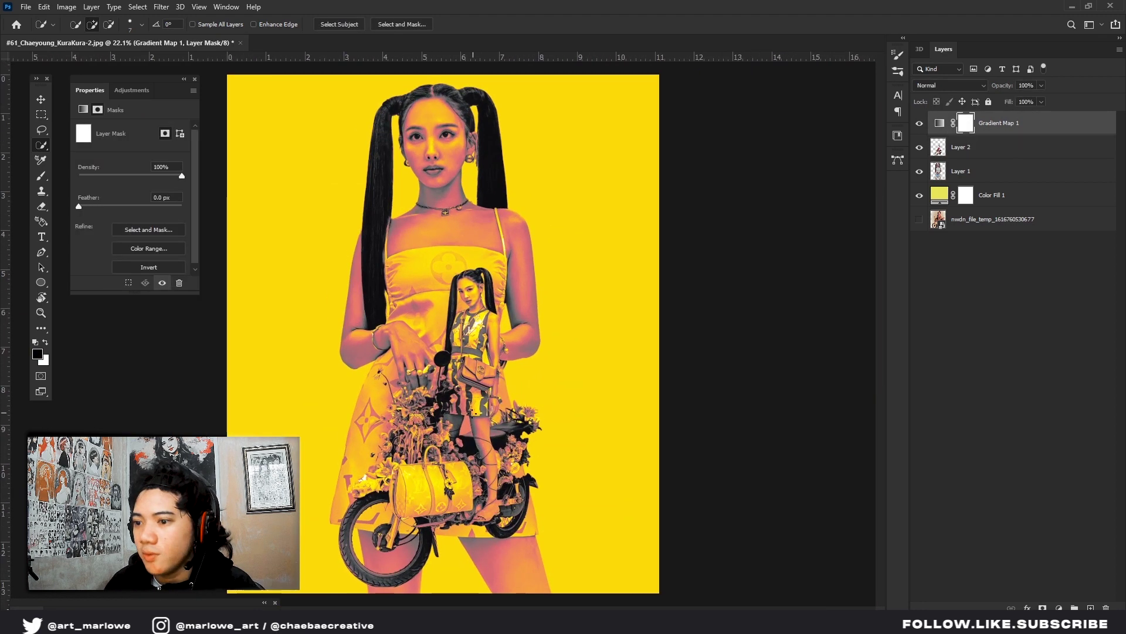
scroll(322, 477, down, 3)
scroll(322, 477, up, 1)
click(988, 148)
click(997, 123)
scroll(523, 372, up, 3)
key(b)
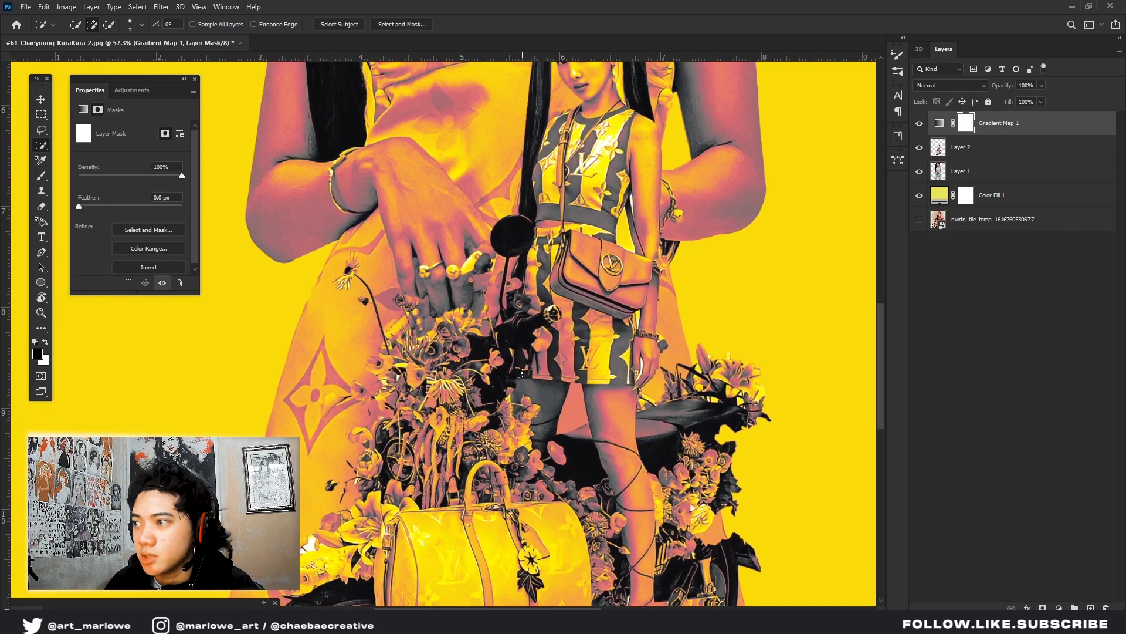
click(918, 123)
Turn Gradient Map 1 back on and target its layer mask for painting
scroll(601, 359, down, 1)
scroll(601, 359, up, 3)
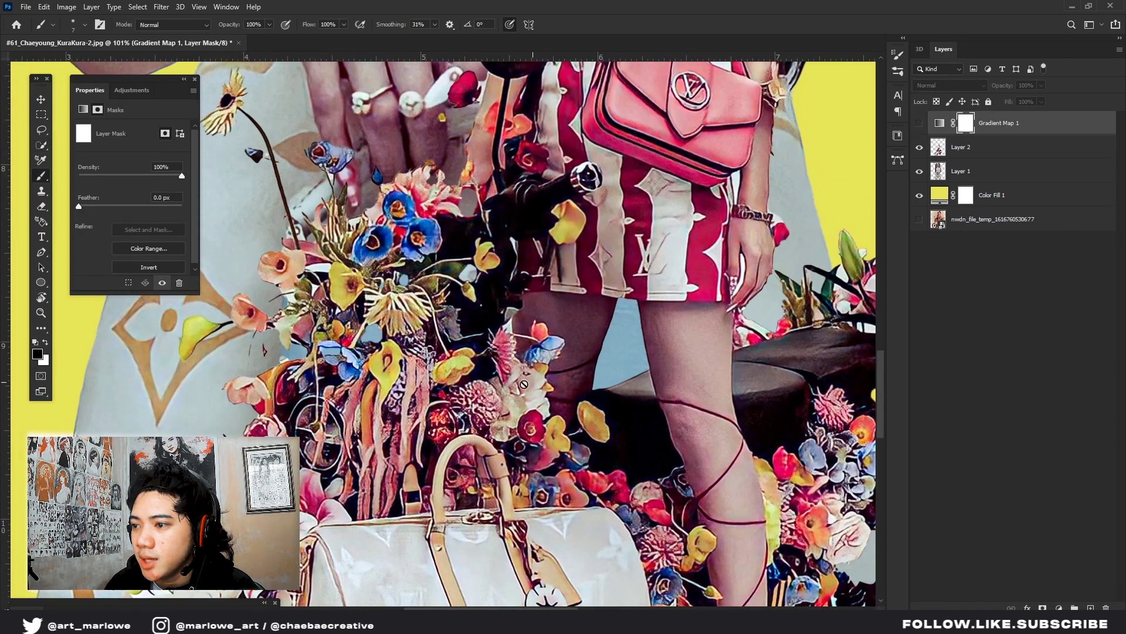
scroll(601, 358, up, 5)
scroll(649, 241, up, 2)
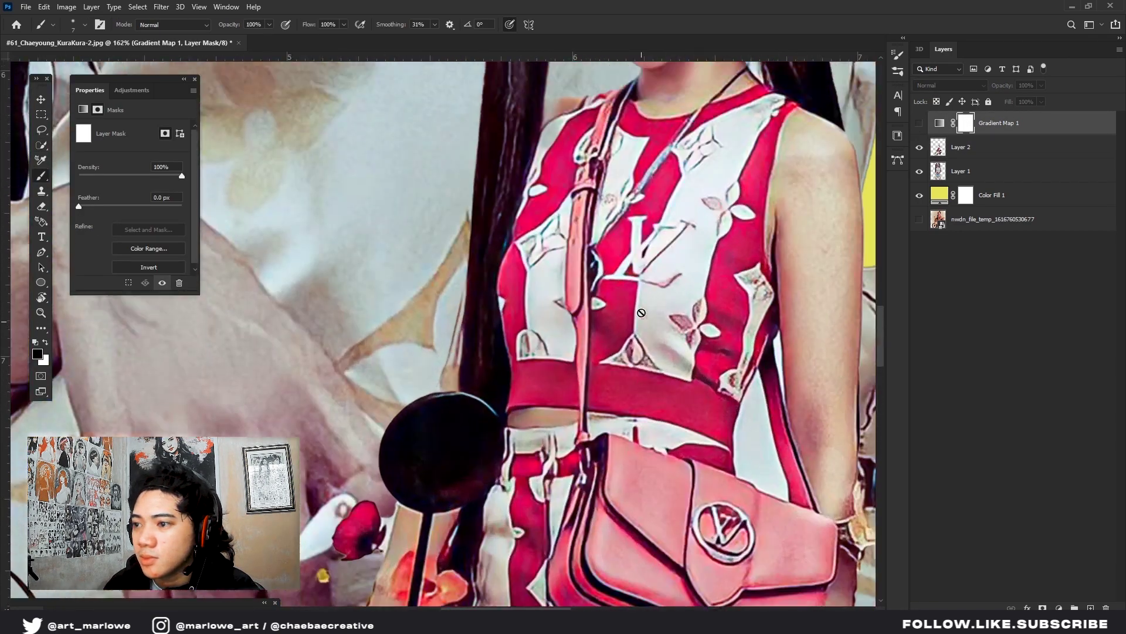
scroll(650, 240, down, 2)
scroll(654, 264, up, 1)
scroll(660, 294, down, 2)
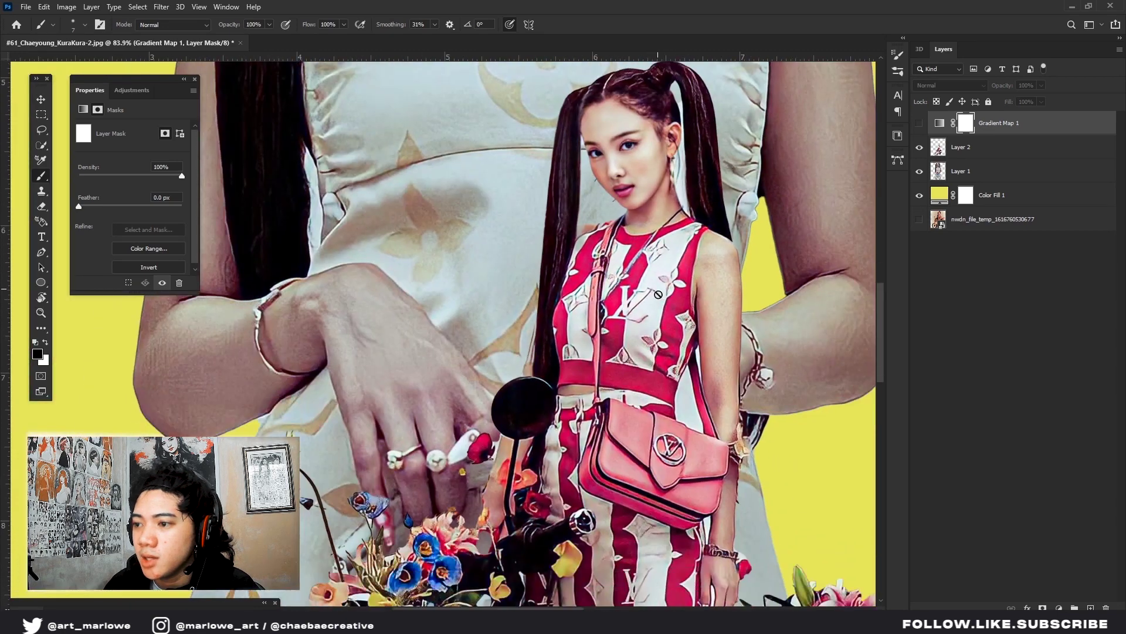
scroll(662, 301, down, 2)
click(919, 123)
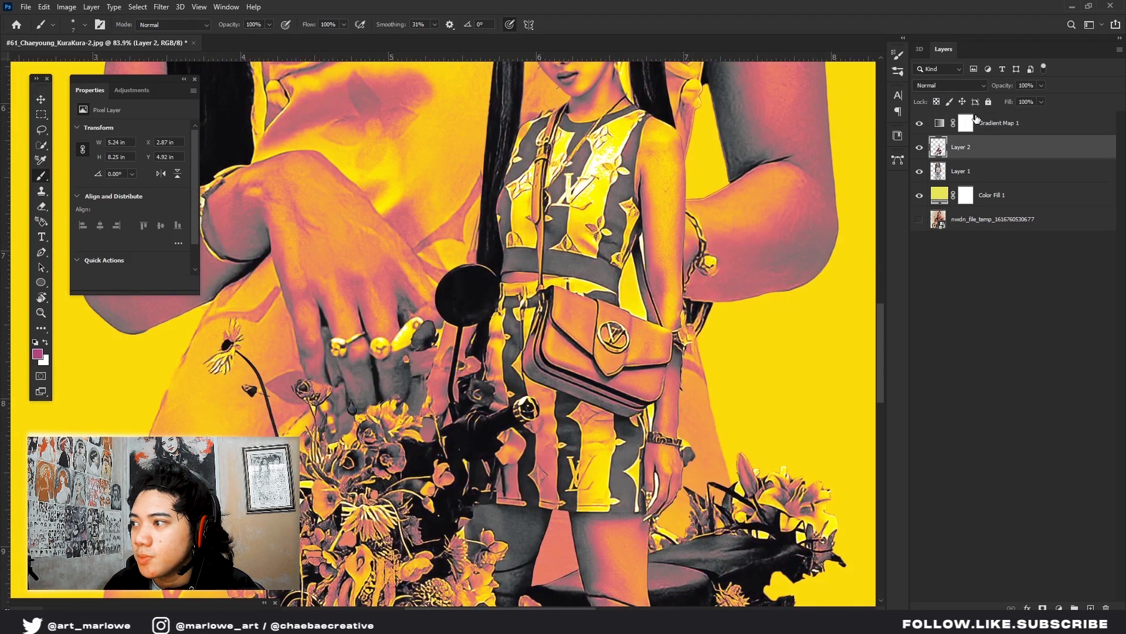
click(973, 154)
click(967, 128)
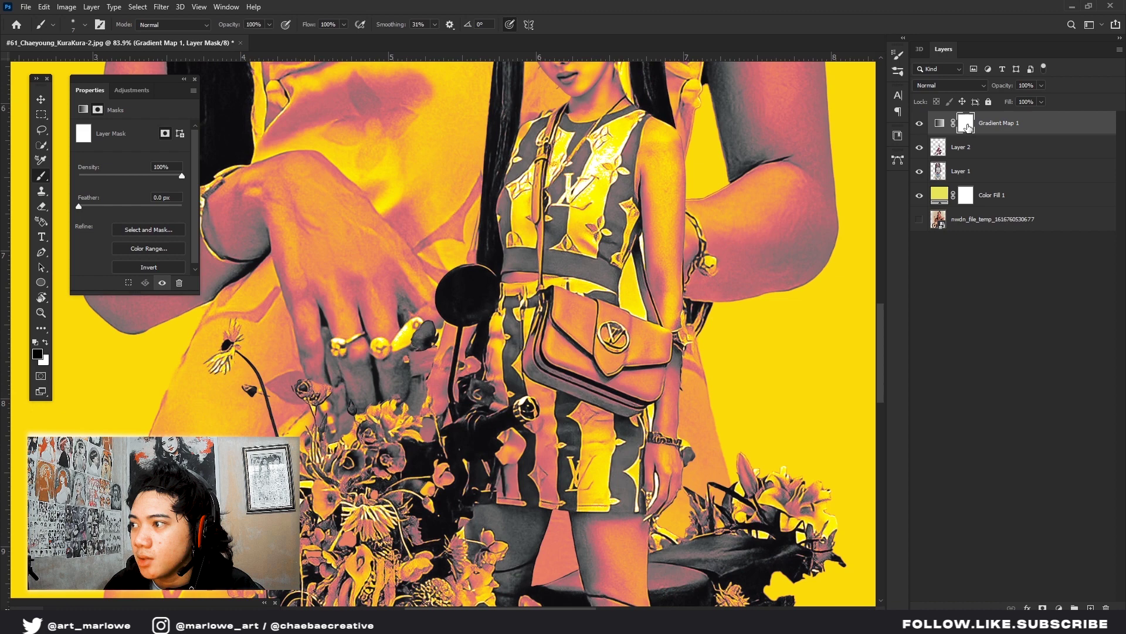
scroll(488, 309, up, 2)
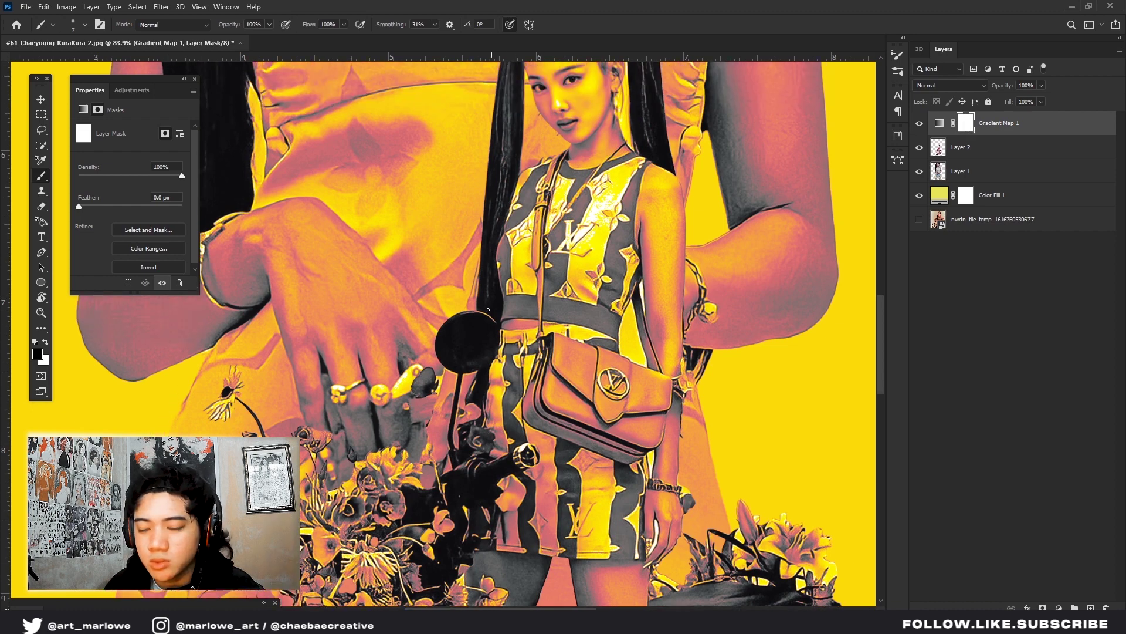
scroll(585, 220, down, 2)
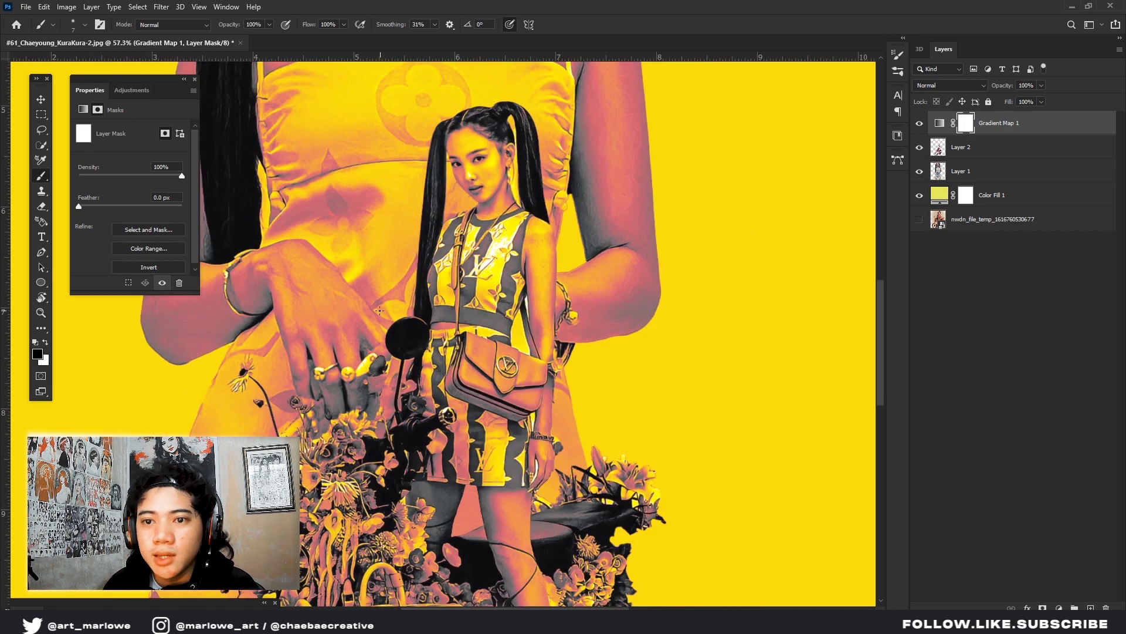
scroll(585, 220, up, 5)
scroll(585, 220, up, 2)
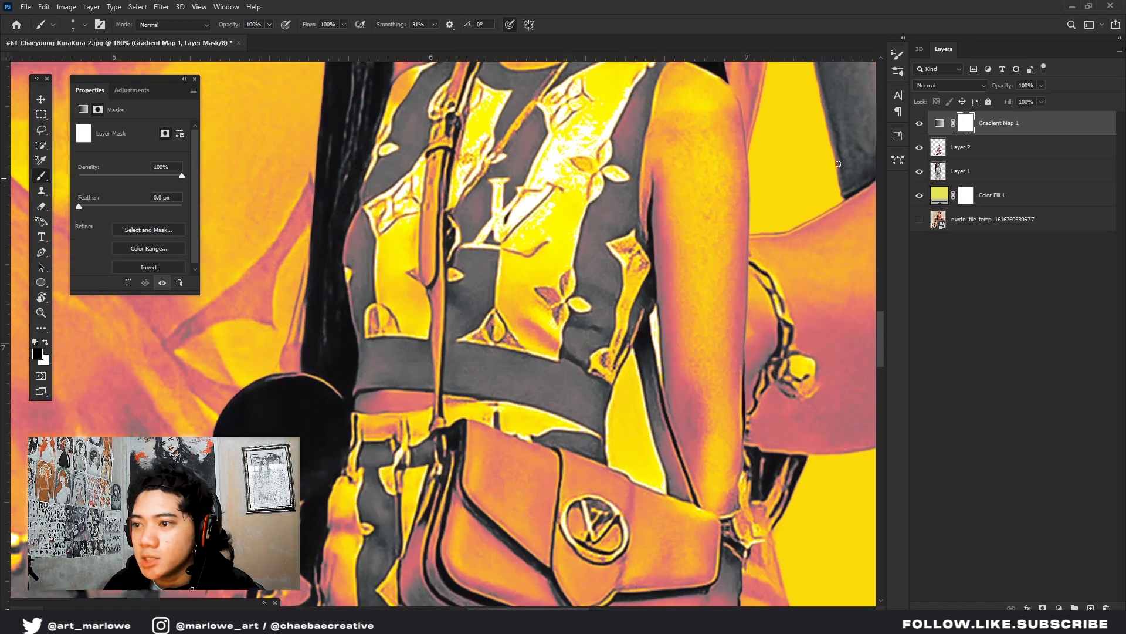
Paint black on the Gradient Map 1 mask to restore the red on the small figure's top stripe
click(1015, 146)
click(966, 122)
scroll(669, 141, up, 3)
key(bracketright)
key(bracketright)
key(bracketright)
key(bracketright)
key(bracketright)
key(bracketright)
mouse_move(696, 82)
mouse_down()
mouse_move(648, 212)
mouse_move(652, 303)
mouse_move(616, 304)
mouse_move(630, 320)
mouse_move(621, 311)
mouse_move(590, 332)
mouse_move(598, 384)
mouse_move(607, 335)
mouse_move(622, 398)
mouse_move(592, 398)
mouse_up()
scroll(590, 332, down, 2)
key(bracketright)
scroll(592, 398, down, 2)
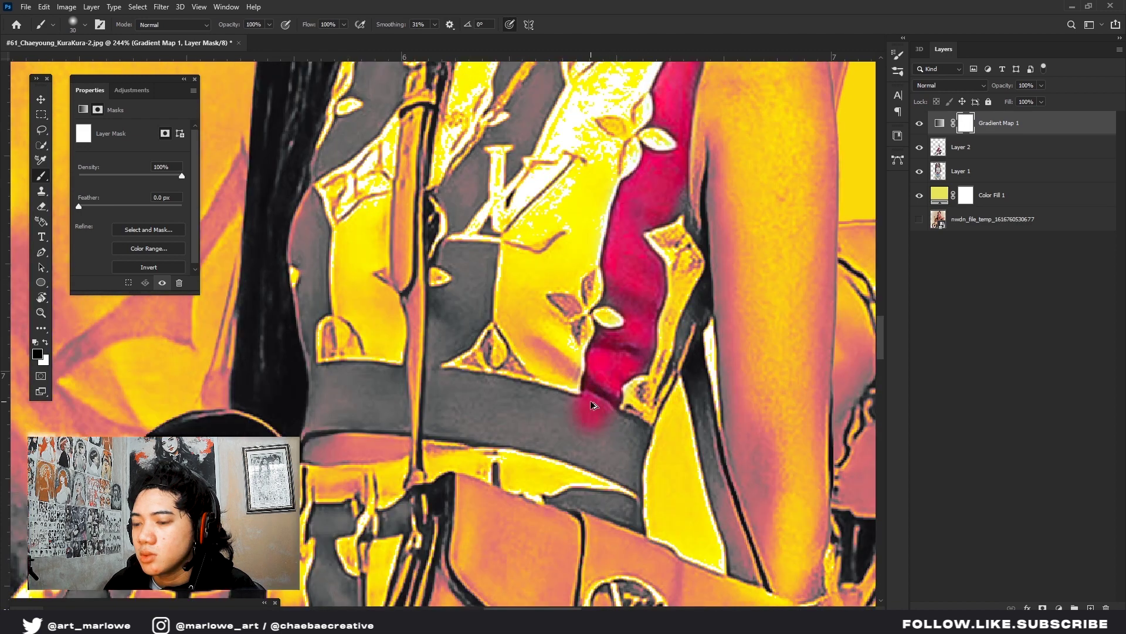
scroll(592, 398, down, 1)
scroll(588, 352, up, 4)
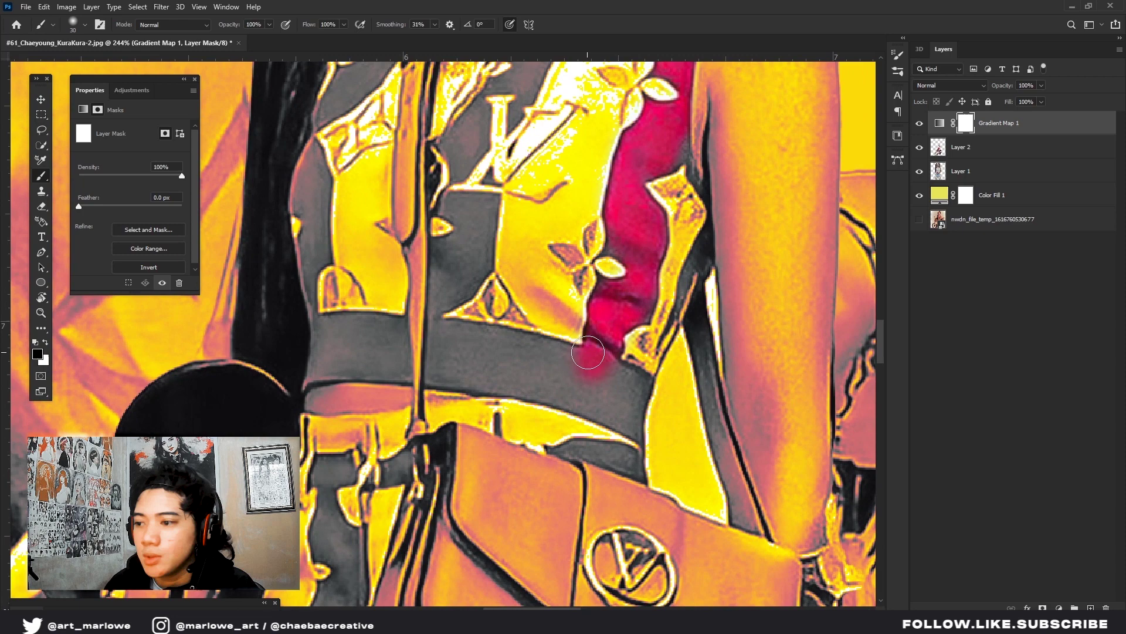
scroll(608, 398, down, 2)
scroll(548, 336, up, 2)
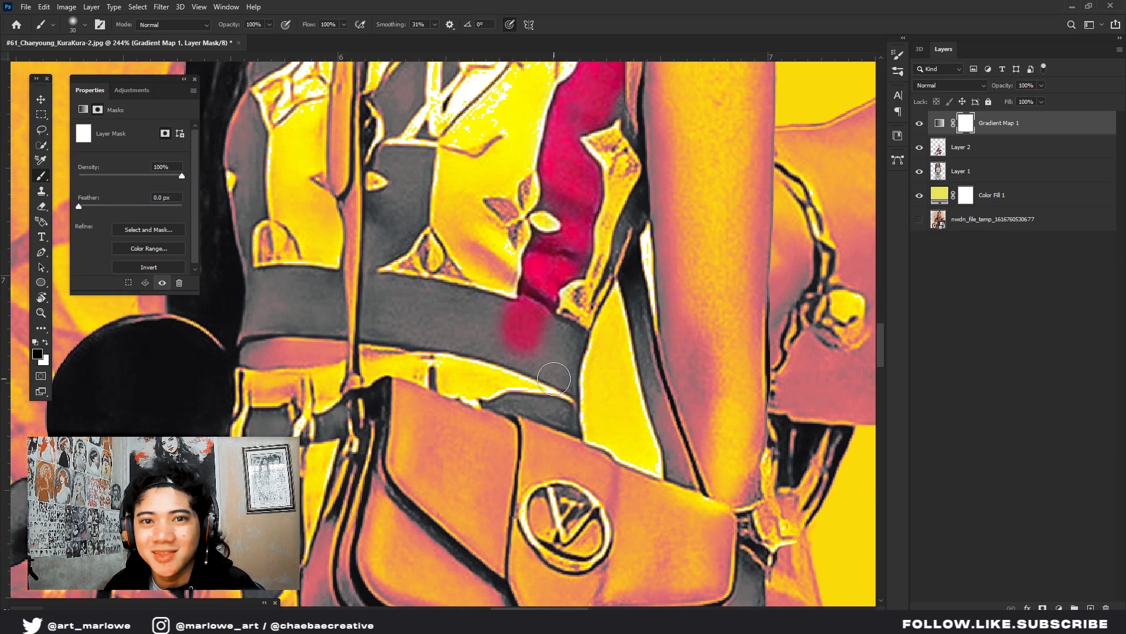
scroll(541, 357, up, 2)
scroll(316, 320, down, 3)
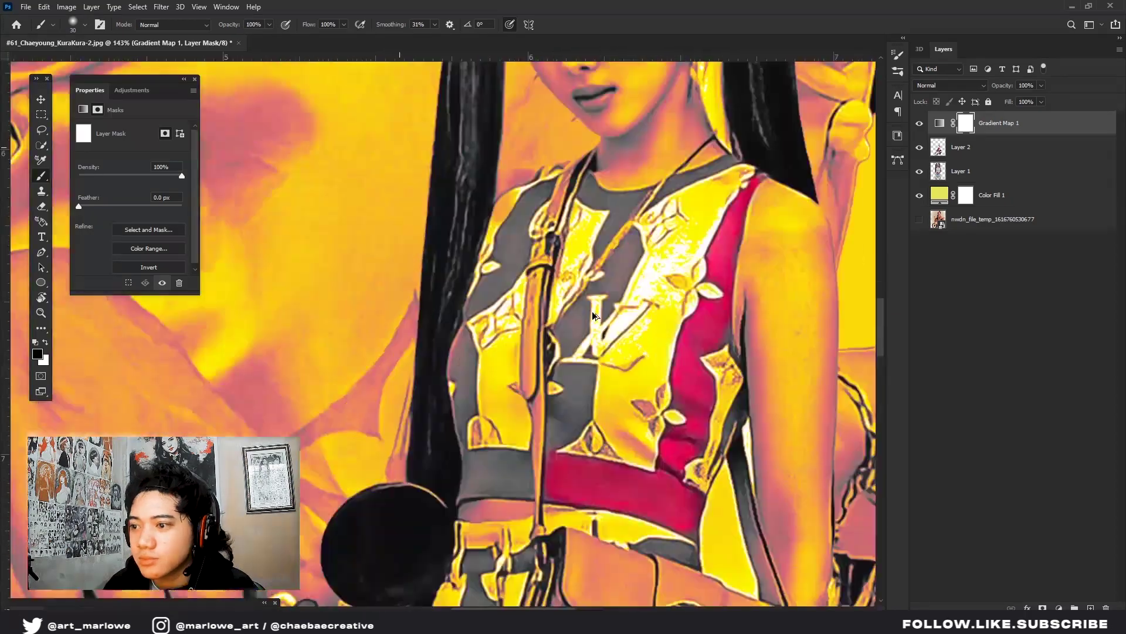
scroll(529, 394, up, 3)
With a smaller brush, reveal the red belt and skirt stripes, then hide the map to check
key(bracketleft)
scroll(528, 394, down, 3)
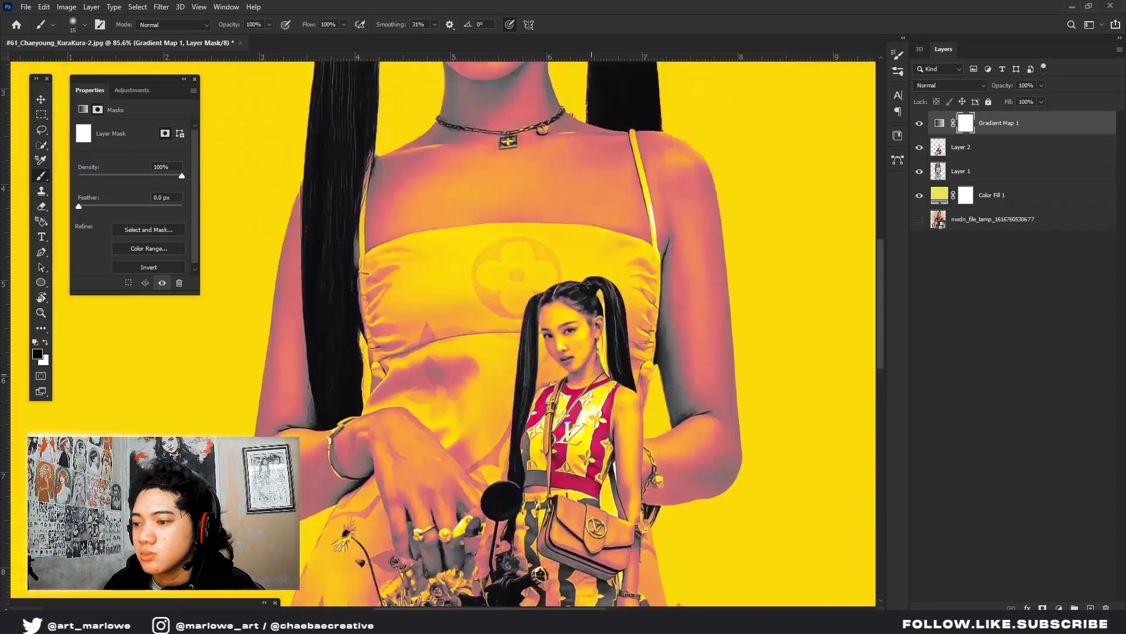
scroll(490, 250, up, 3)
key(bracketleft)
scroll(500, 440, down, 5)
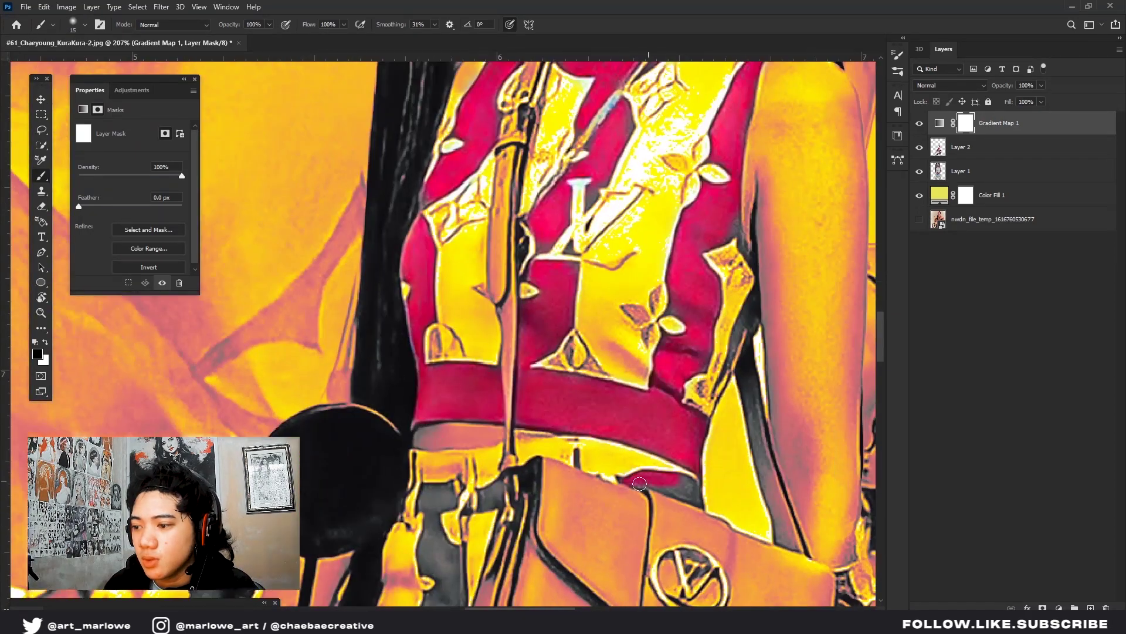
scroll(535, 251, up, 3)
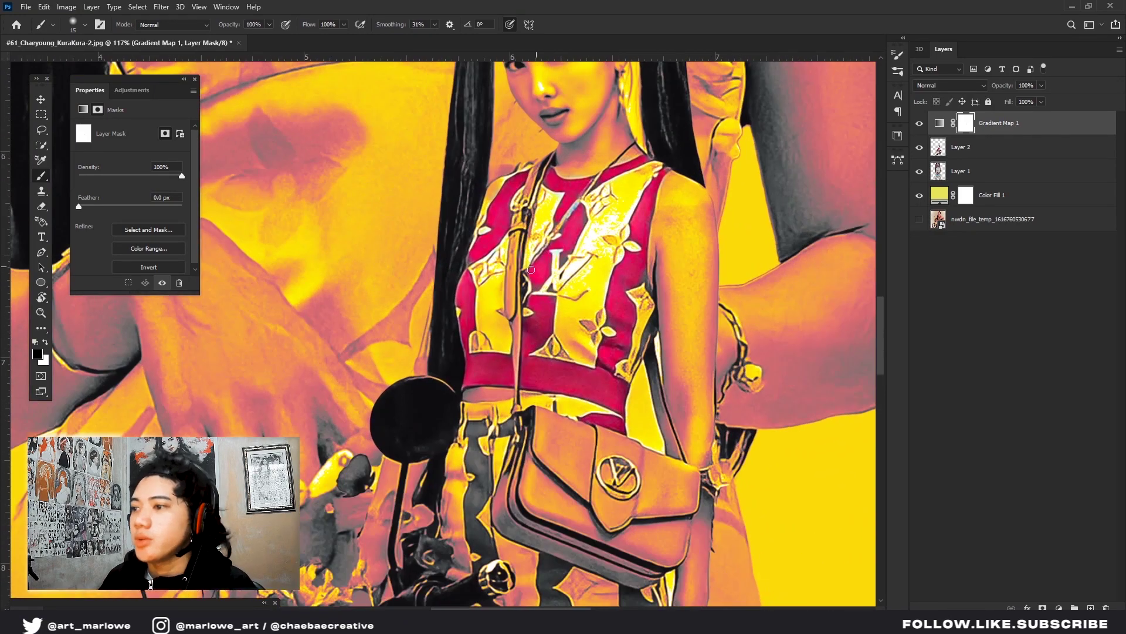
scroll(562, 412, down, 3)
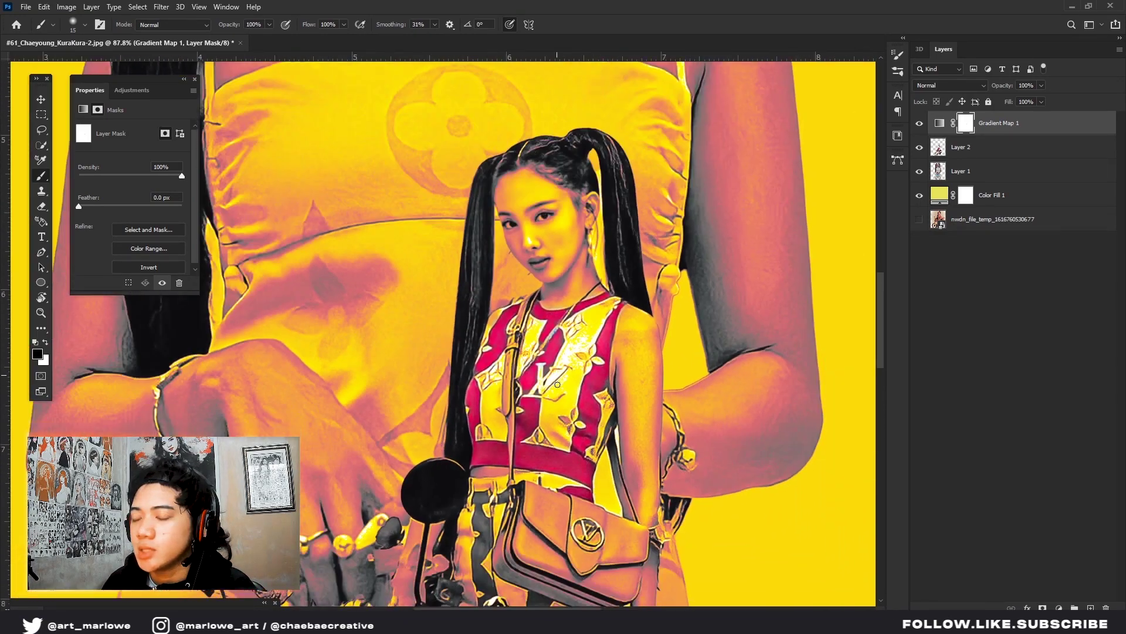
scroll(642, 271, up, 2)
scroll(502, 341, down, 4)
scroll(502, 340, up, 2)
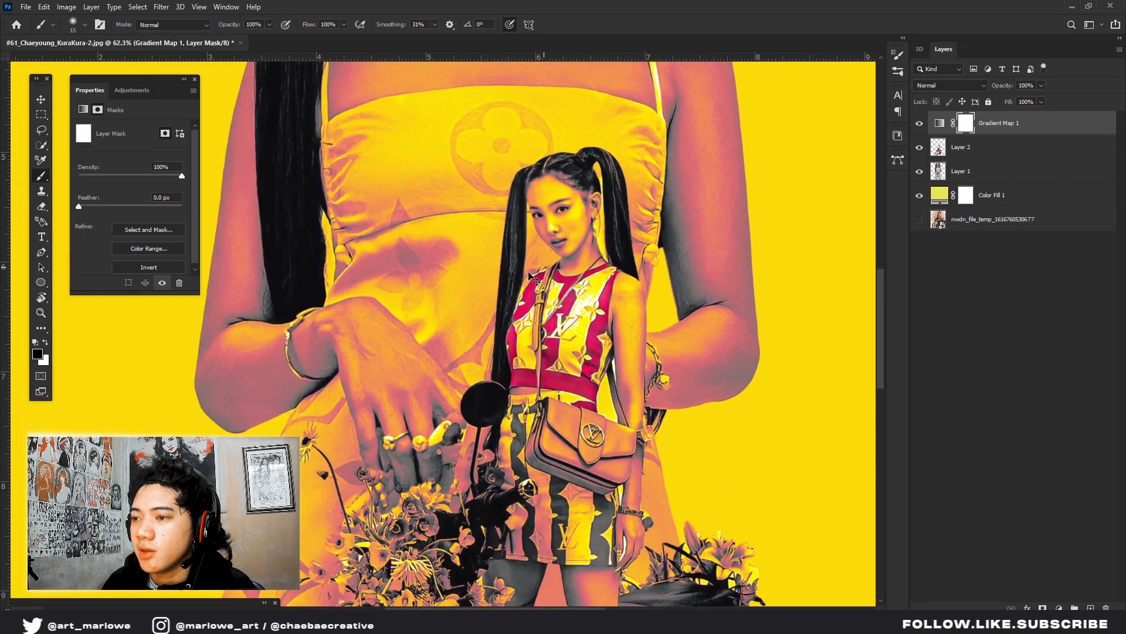
scroll(530, 276, down, 3)
scroll(520, 334, up, 4)
scroll(520, 334, down, 2)
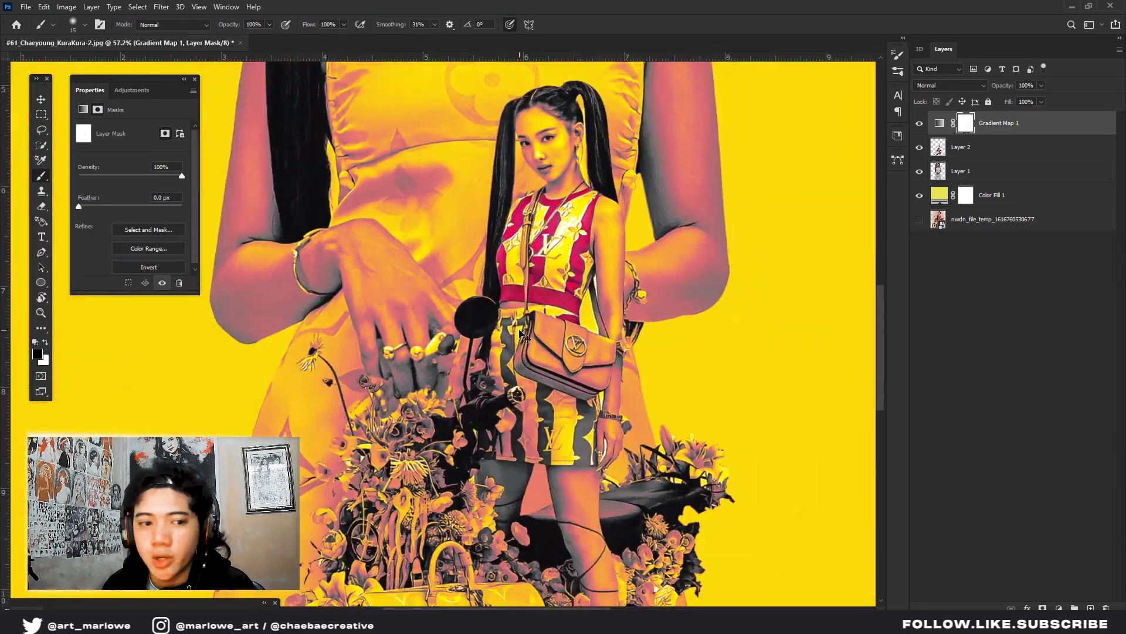
scroll(521, 334, up, 2)
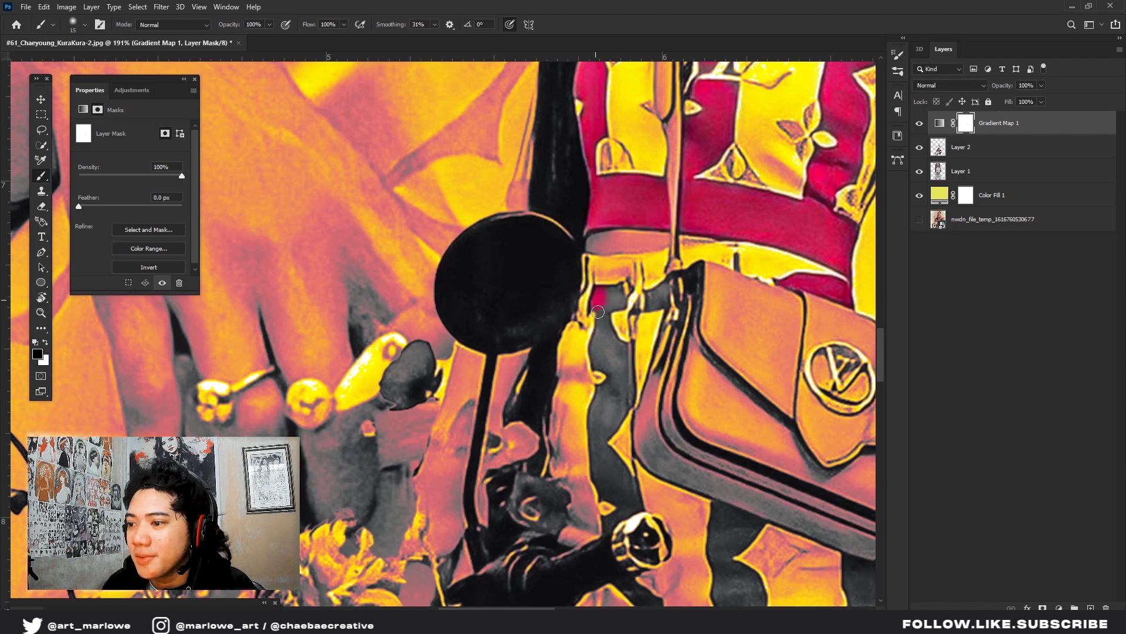
scroll(603, 312, up, 1)
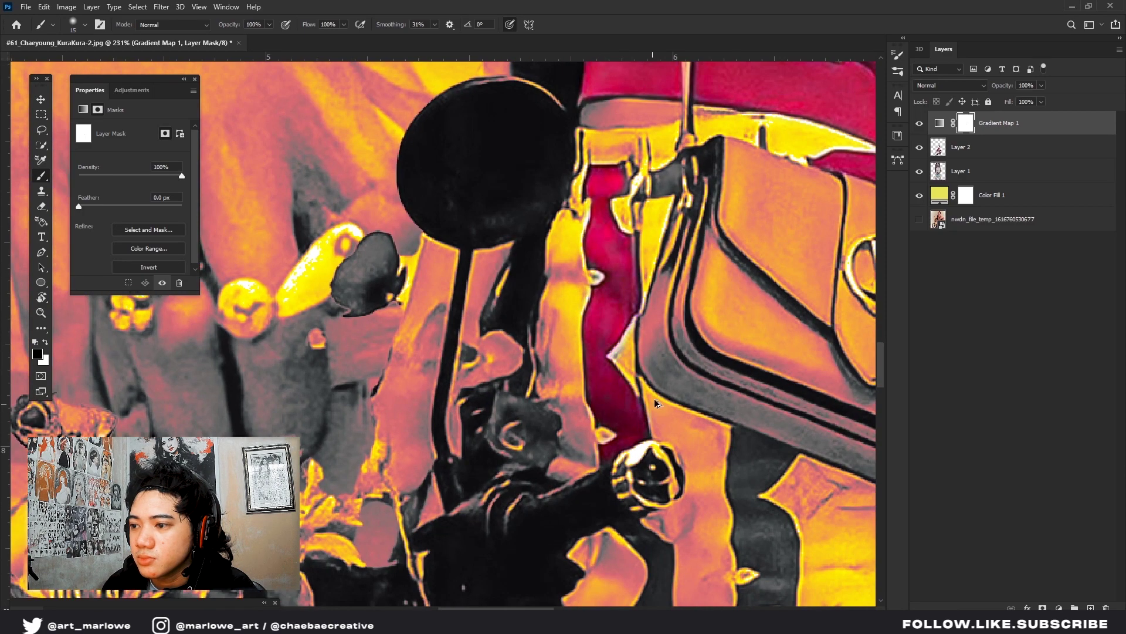
scroll(539, 400, up, 1)
scroll(605, 481, down, 1)
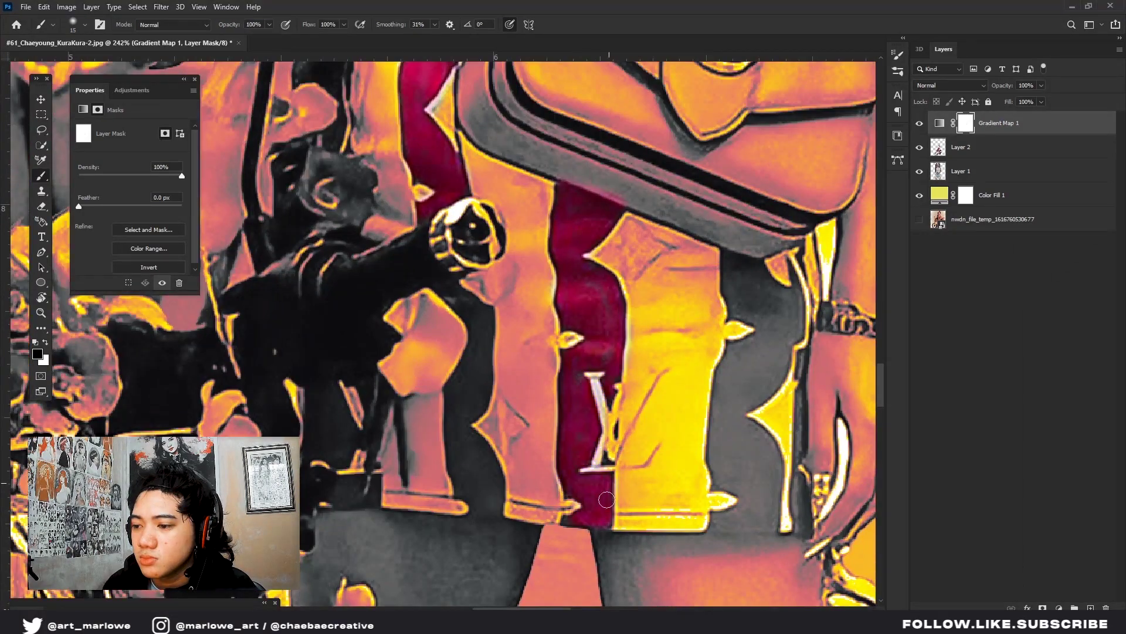
scroll(606, 499, down, 3)
scroll(638, 452, down, 6)
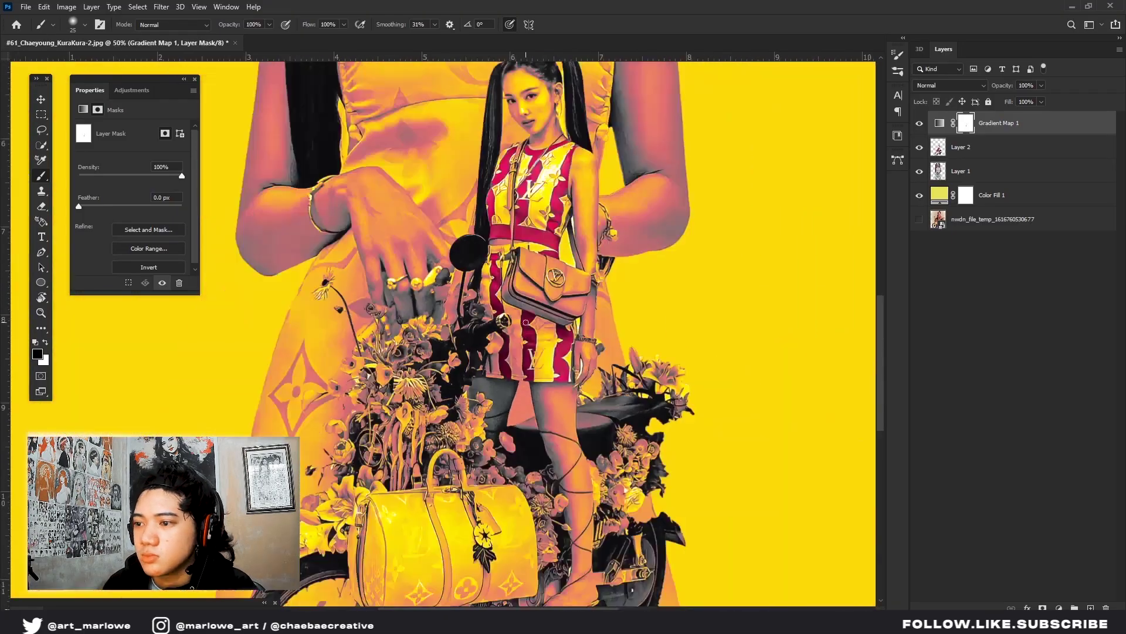
click(920, 124)
Toggle Gradient Map 1 on and off repeatedly to compare, leaving it visible
click(920, 124)
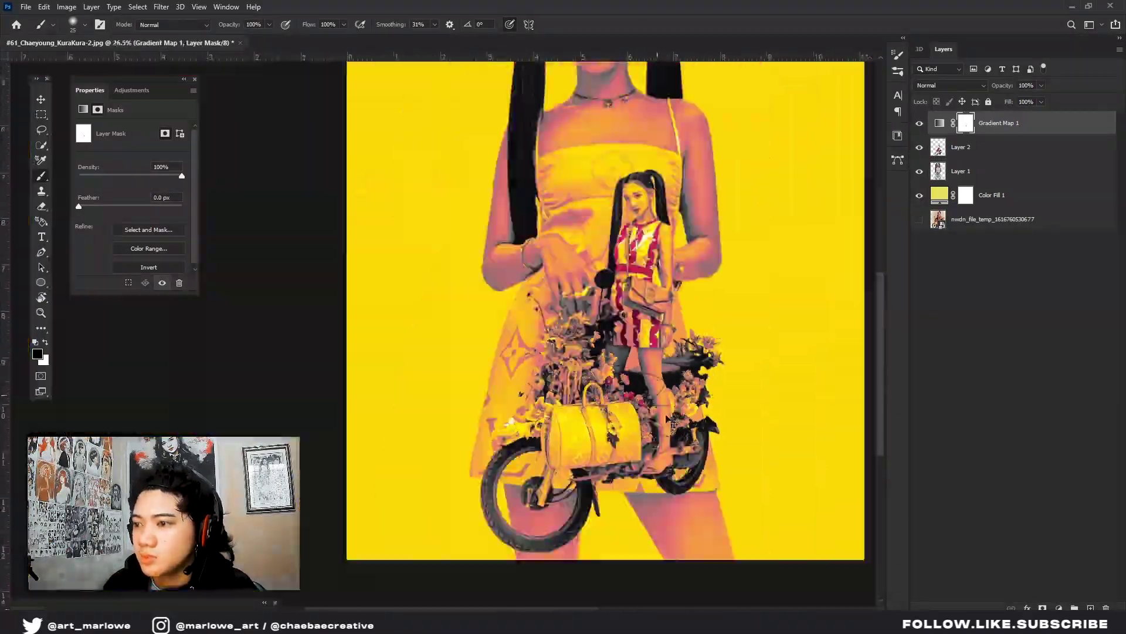
scroll(531, 370, up, 4)
scroll(531, 370, down, 3)
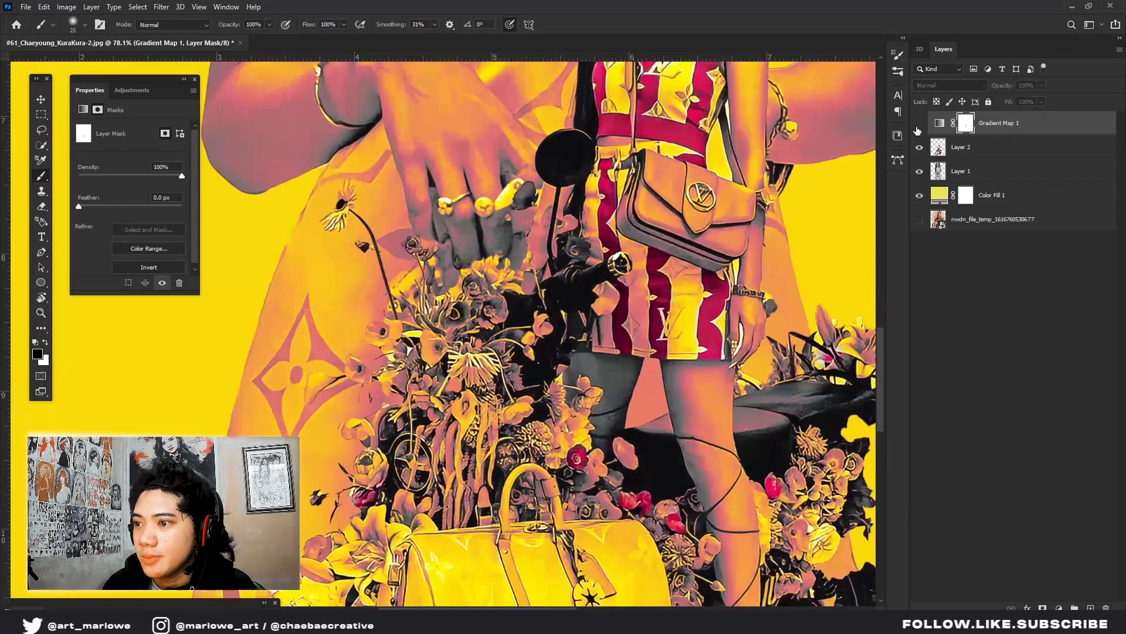
scroll(531, 370, down, 5)
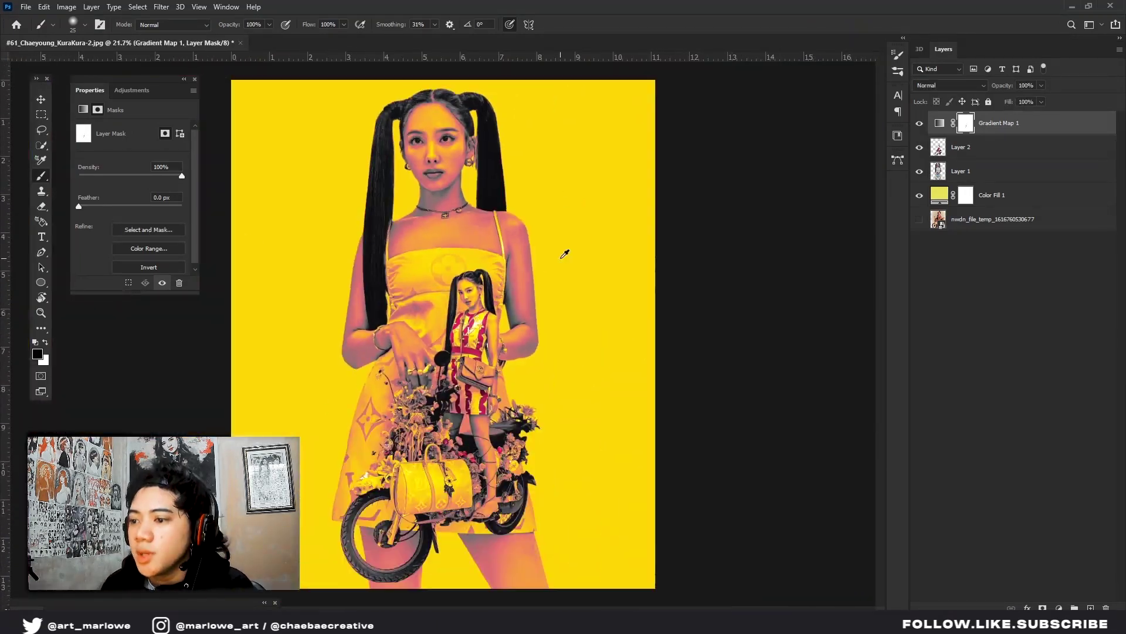
scroll(563, 249, up, 1)
click(919, 124)
click(919, 124)
click(923, 125)
click(923, 126)
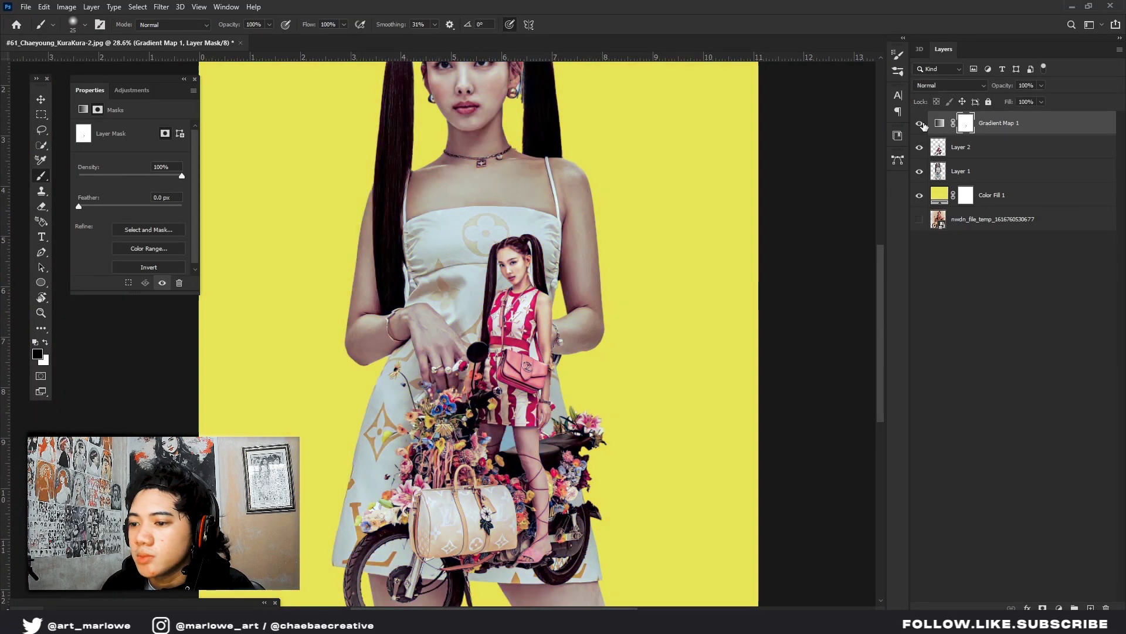
click(923, 125)
click(924, 126)
click(923, 126)
click(923, 125)
click(923, 126)
click(923, 126)
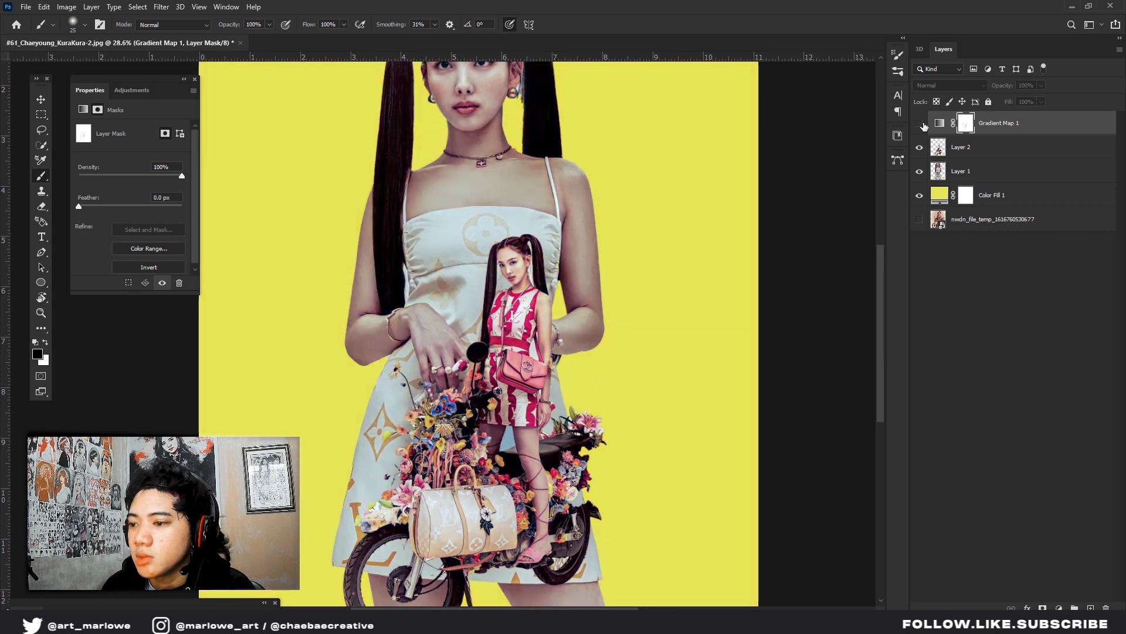
click(924, 126)
click(924, 126)
click(919, 124)
Select Layer 1, then open a taskbar icon's jump list
scroll(446, 328, down, 3)
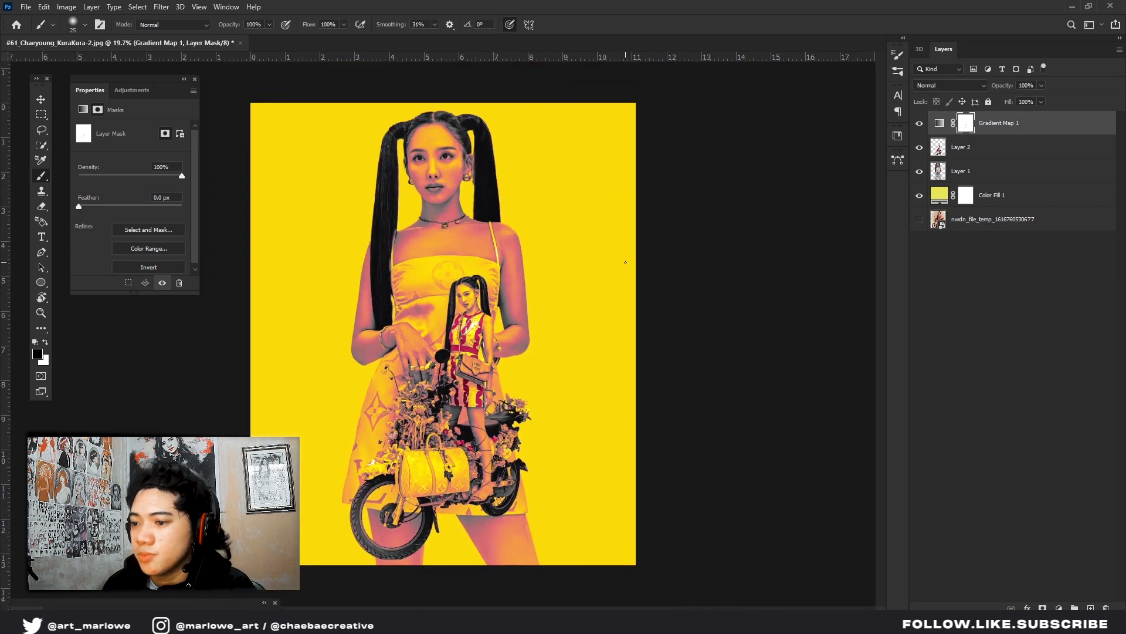
scroll(446, 329, up, 1)
click(962, 219)
click(970, 181)
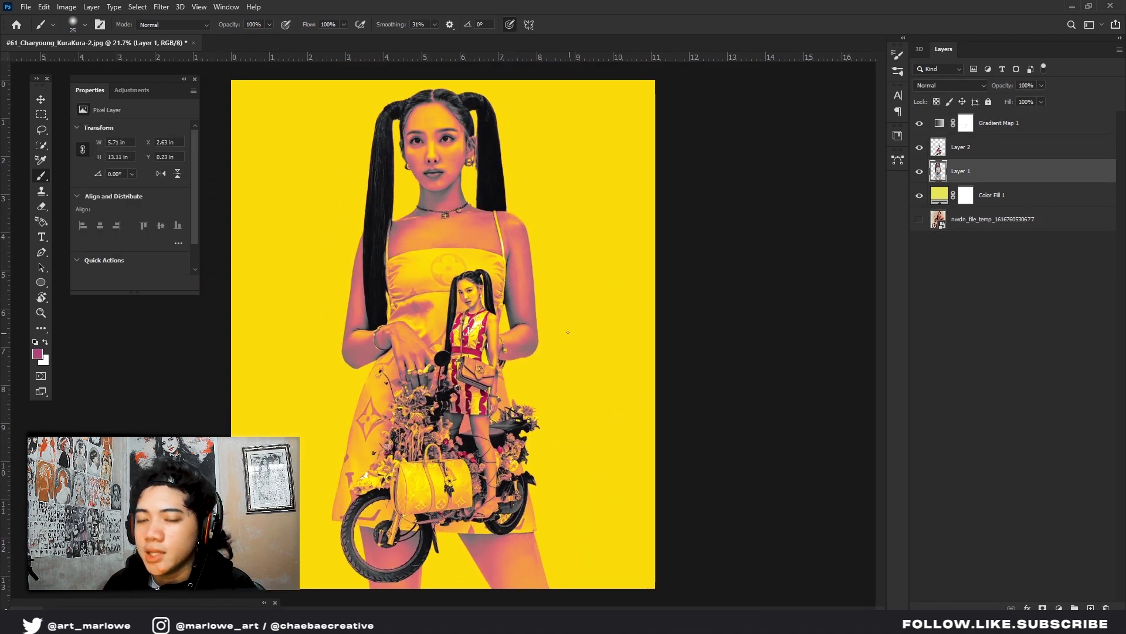
right_click(119, 625)
Place Grunge Texture 01 into the poster and move it above Layer 2
click(31, 567)
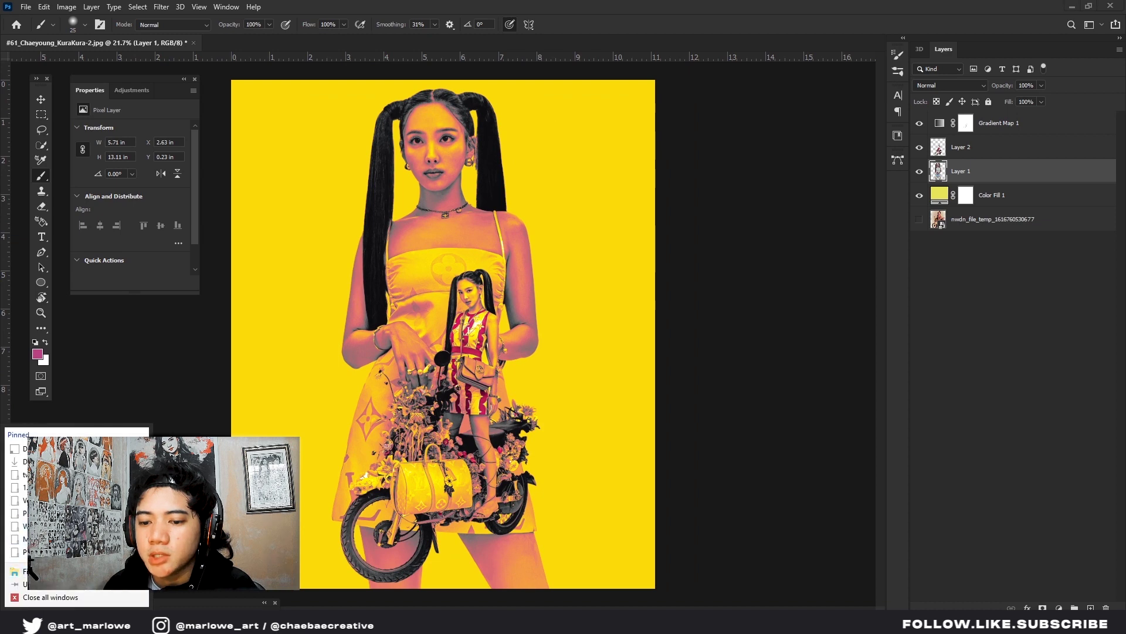
key(Return)
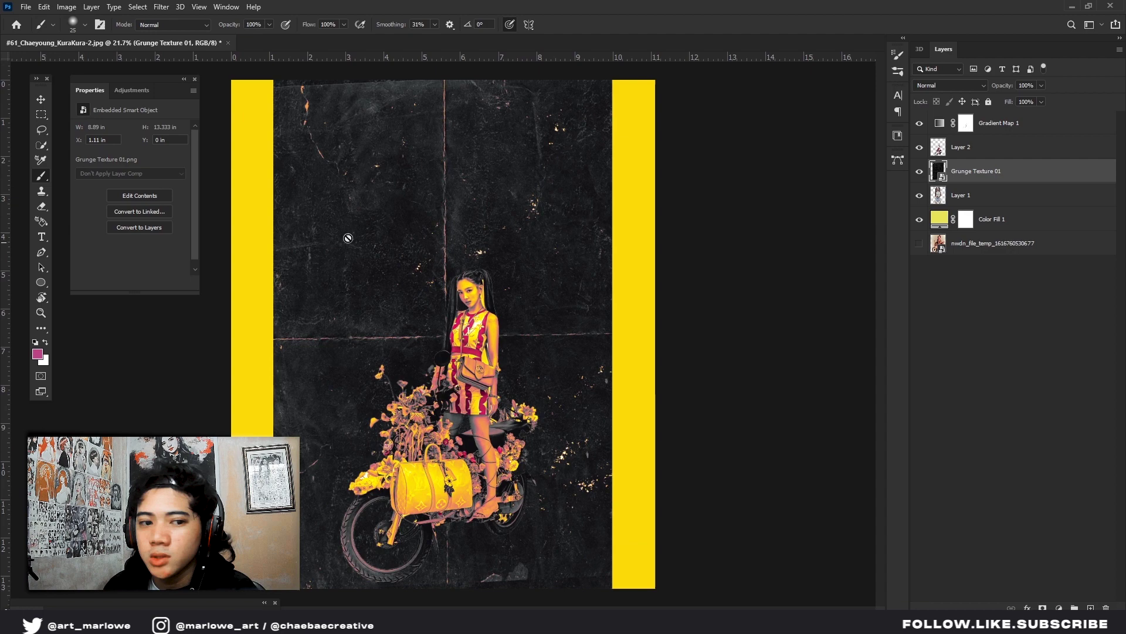
drag(1000, 171, 1002, 126)
Set Grunge Texture 01's blend mode to Screen
click(952, 86)
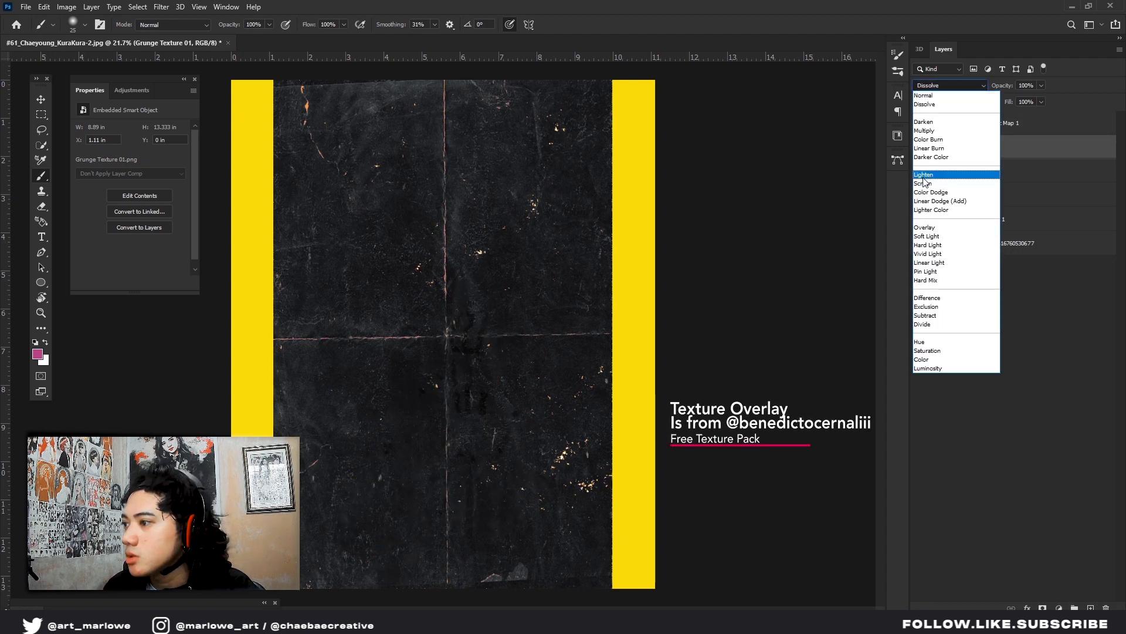
click(924, 185)
click(950, 86)
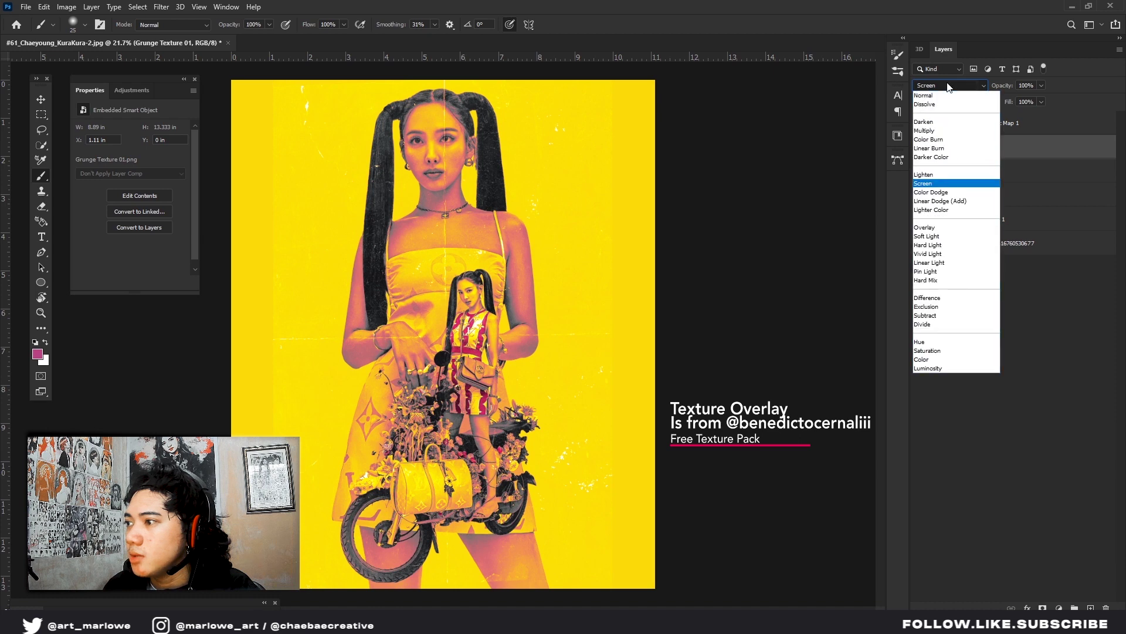
click(951, 84)
Scale the grunge texture up so it covers the whole canvas
key(ctrl+t)
key(ctrl+minus)
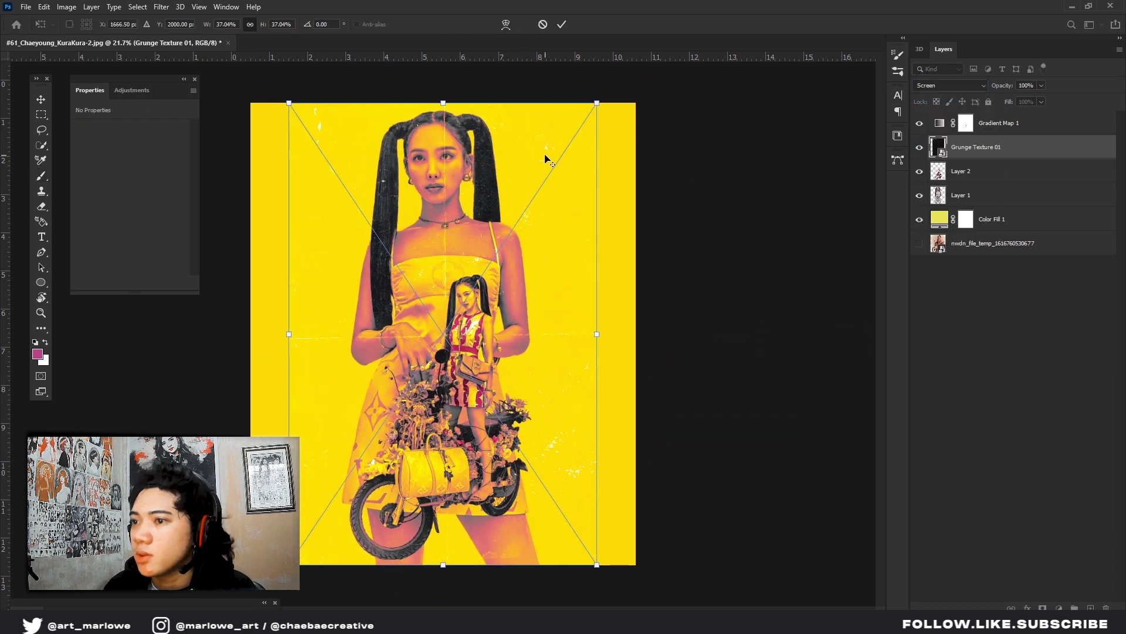
drag(562, 156, 604, 91)
key(Return)
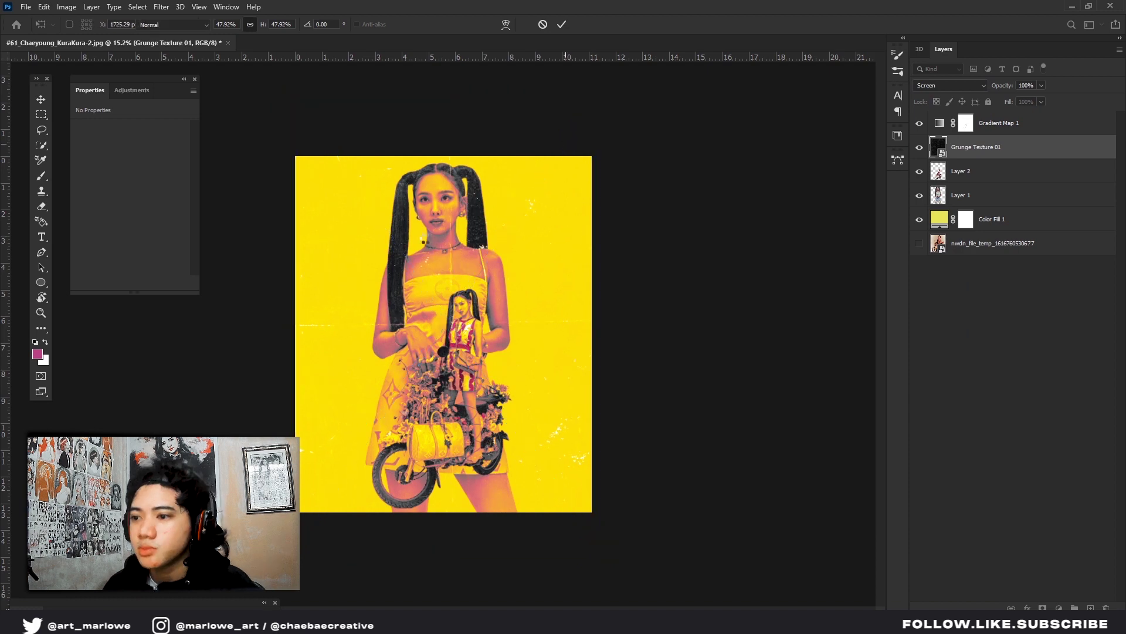
Select a layer above Gradient Map 1 and bring in the RIP 2.1 TRANSPARENT torn-paper image
scroll(410, 235, up, 6)
key(b)
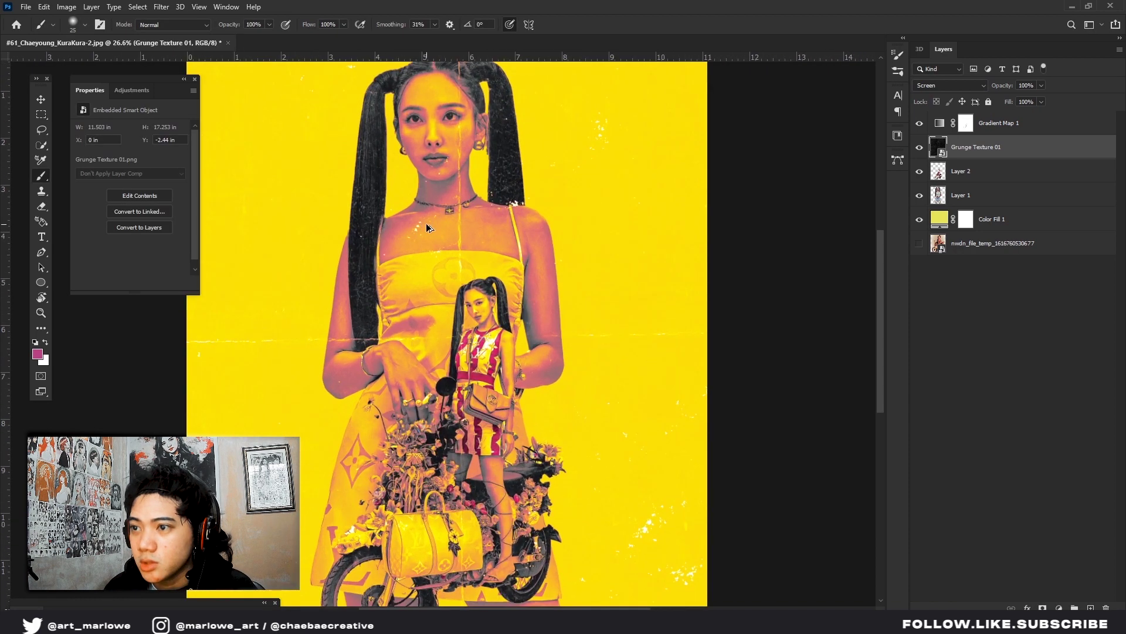
click(1002, 160)
click(997, 150)
scroll(792, 193, down, 2)
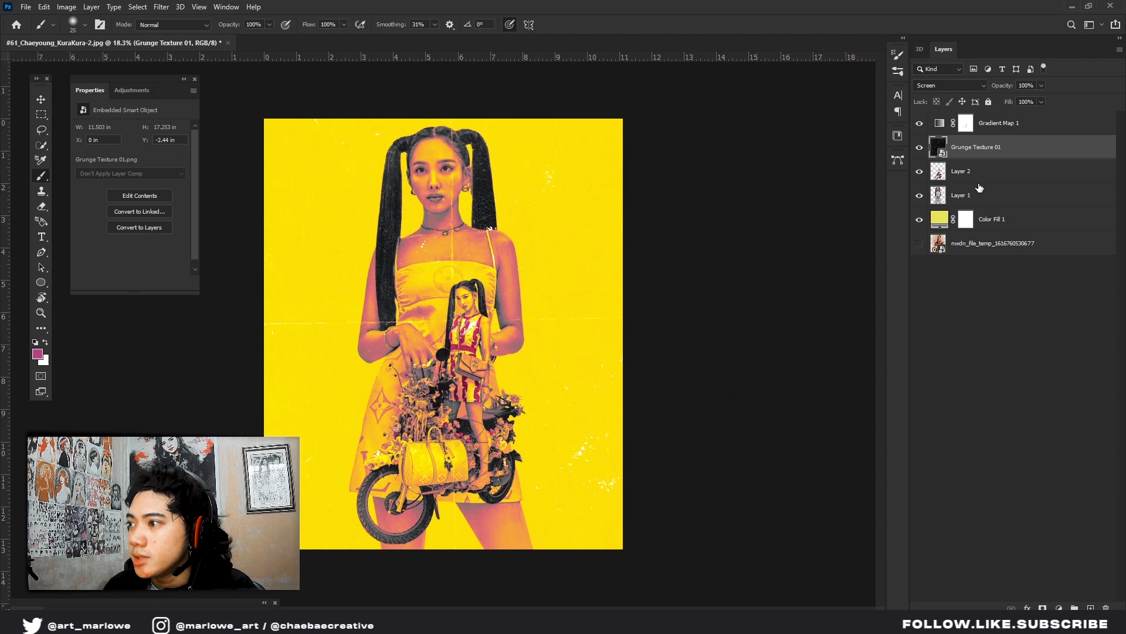
click(1009, 132)
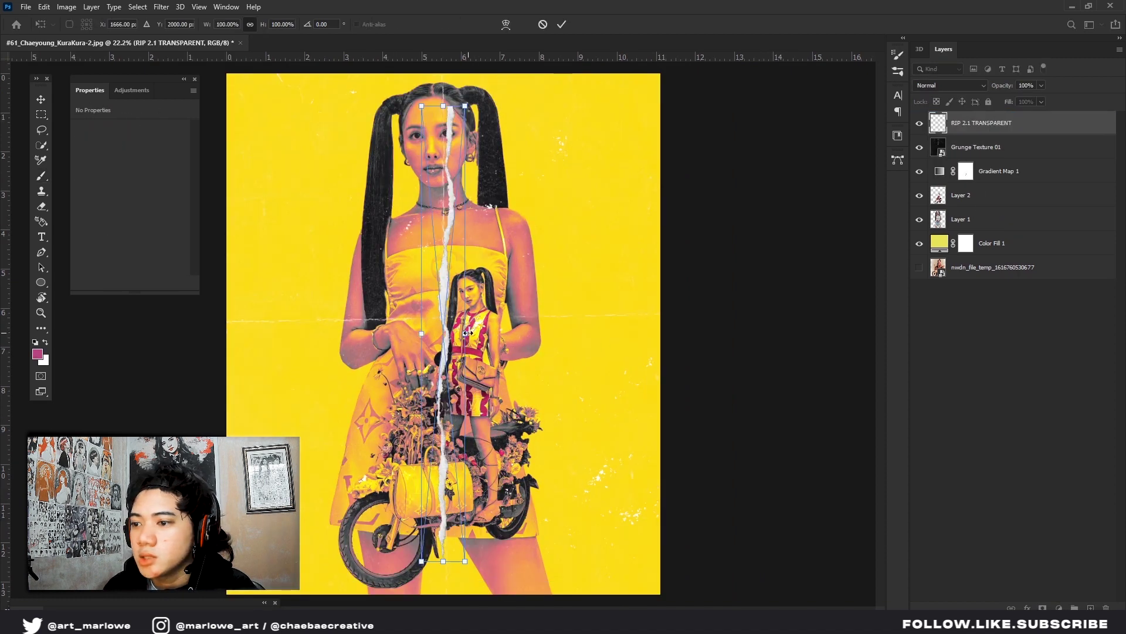
Stretch the torn-paper rip along the left border and duplicate it onto the right edge
mouse_move(467, 333)
mouse_down()
mouse_move(548, 315)
mouse_move(259, 322)
mouse_move(234, 351)
mouse_move(297, 352)
mouse_move(253, 352)
mouse_move(291, 351)
mouse_move(311, 280)
mouse_move(349, 371)
mouse_move(293, 339)
mouse_move(314, 296)
mouse_move(375, 286)
mouse_move(327, 287)
mouse_up()
key(ctrl+minus)
key(Return)
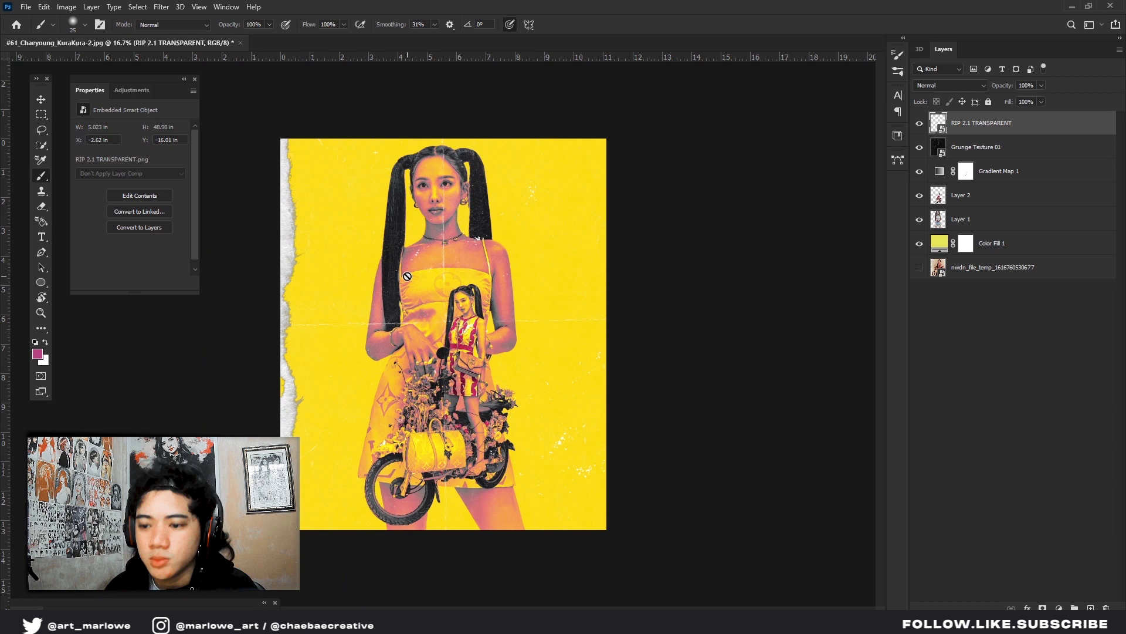
key(ctrl+j)
key(ctrl+t)
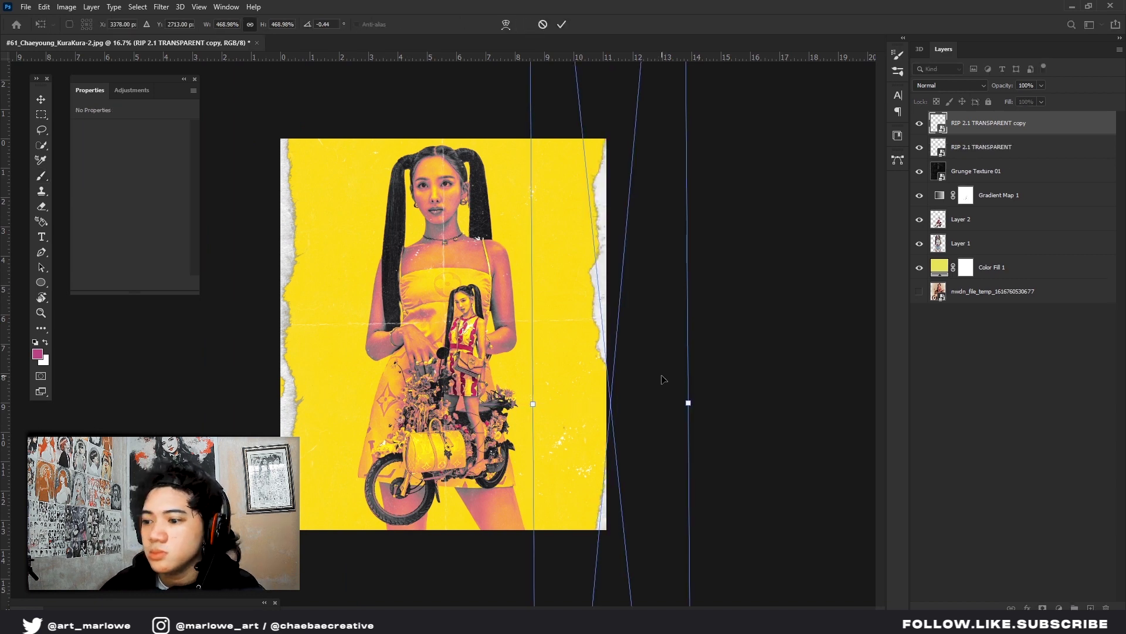
key(Return)
Shift the left rip edge slightly further left and down
key(ctrl+plus)
click(1000, 146)
key(ctrl+t)
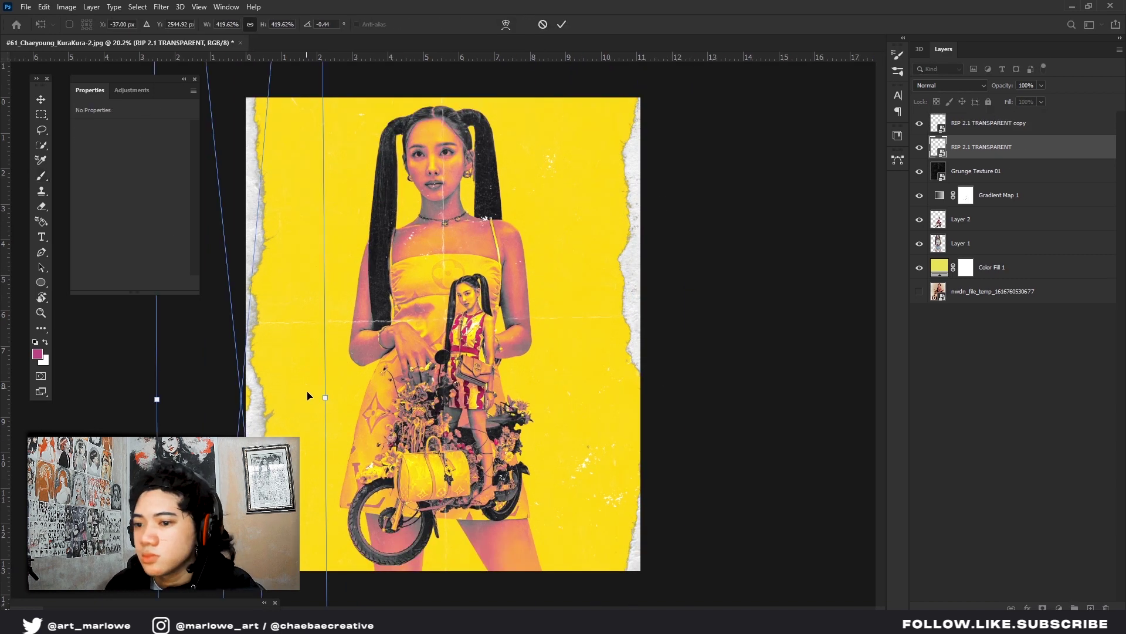
drag(320, 392, 270, 402)
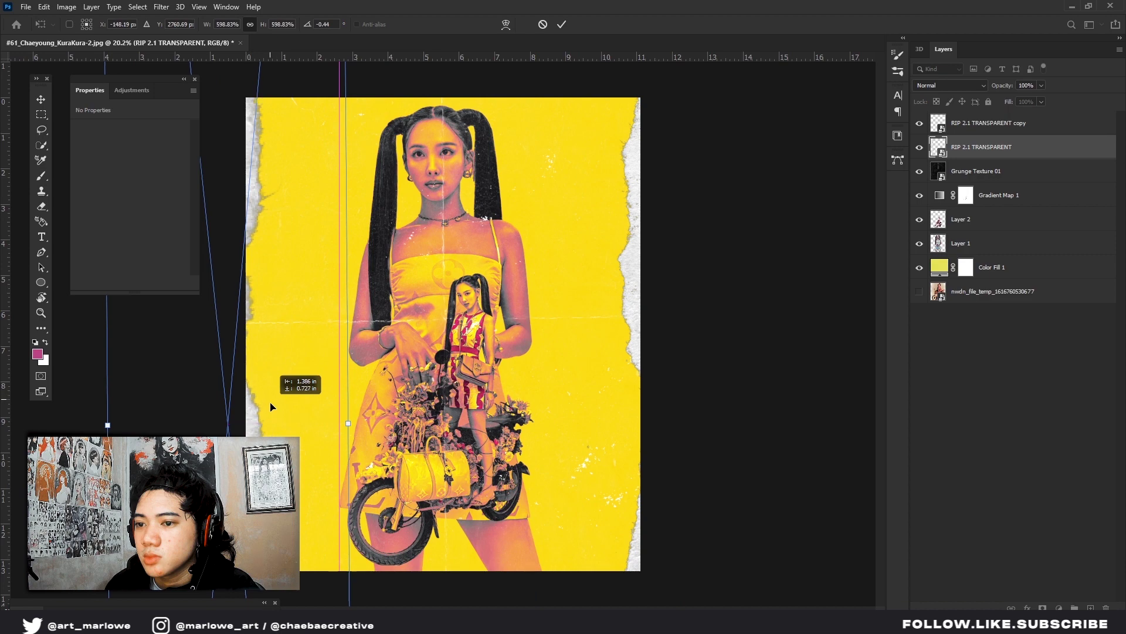
key(Return)
click(938, 219)
Duplicate the main figure layer as Layer 1 copy
key(ctrl+plus)
key(b)
click(962, 243)
key(ctrl+j)
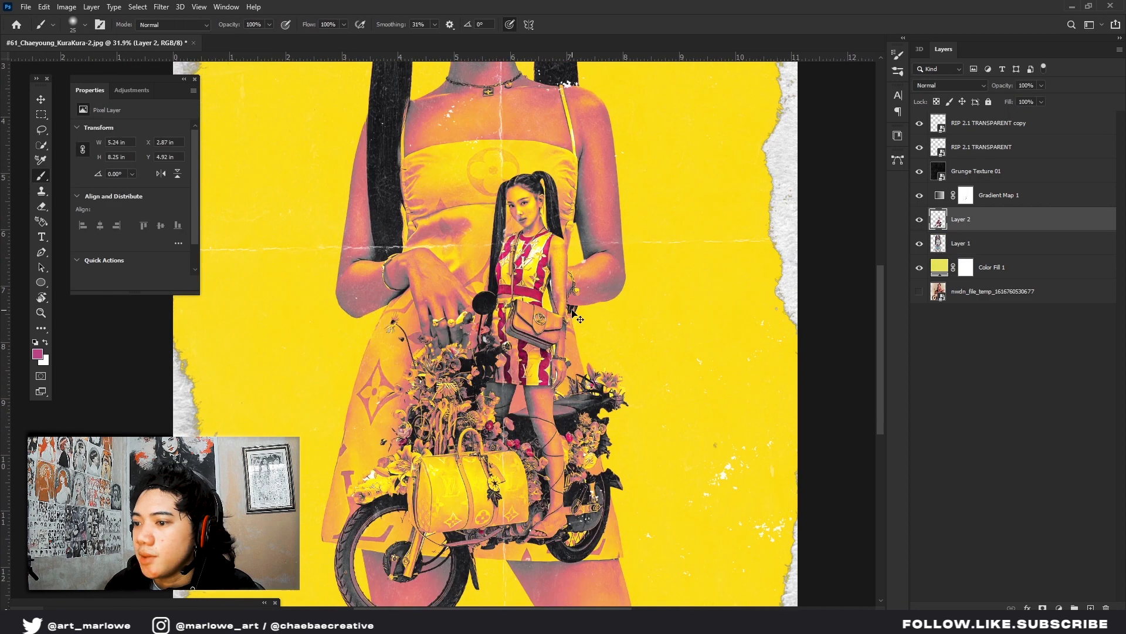
key(ctrl+0)
double_click(1009, 243)
click(1025, 231)
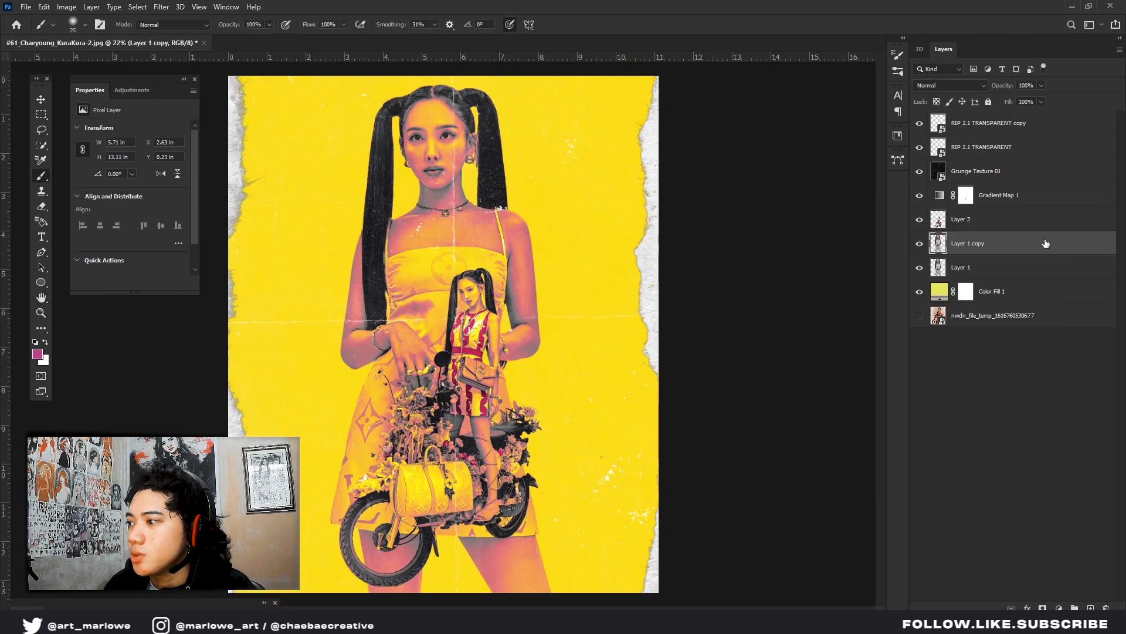
Give Layer 1 copy an 8 px white inside stroke and set its Fill to 0%
double_click(1041, 279)
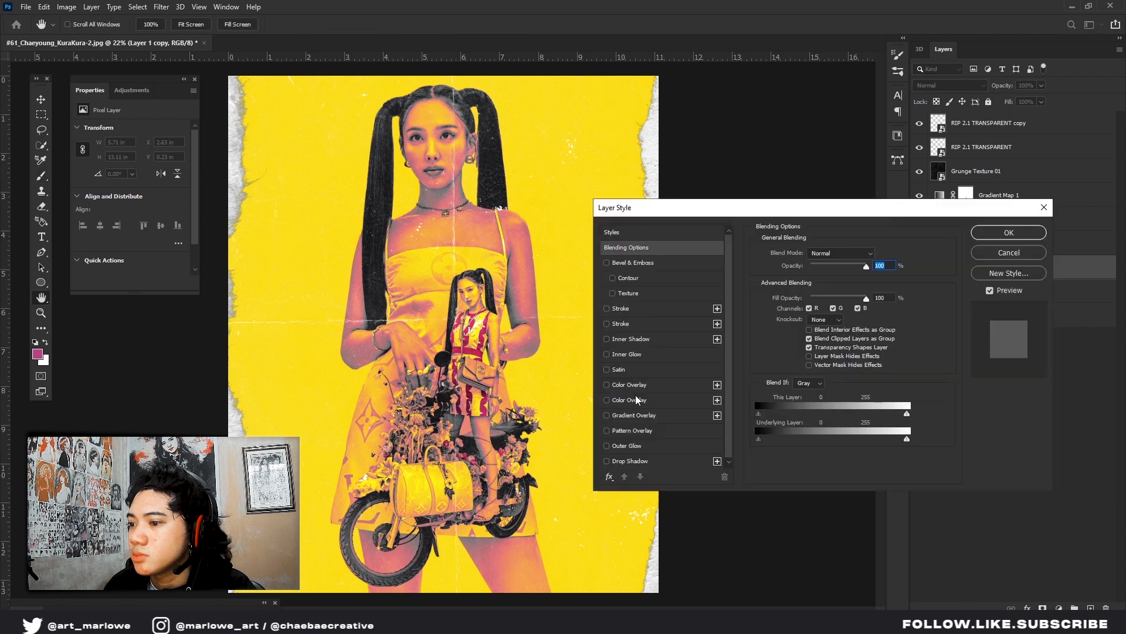
click(617, 324)
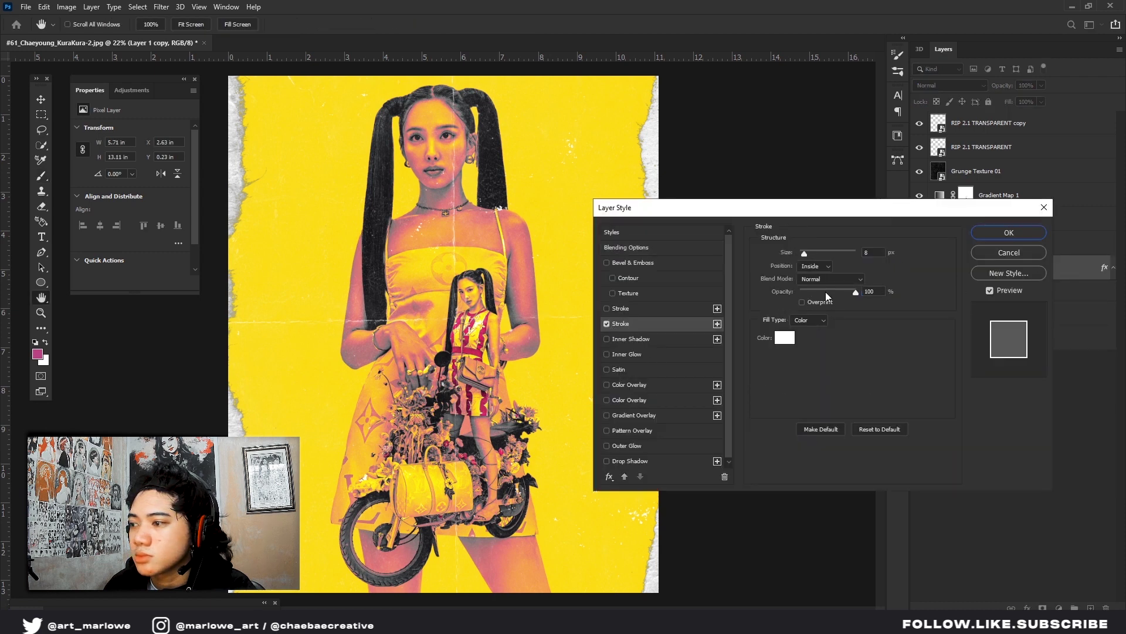
click(789, 339)
key(Return)
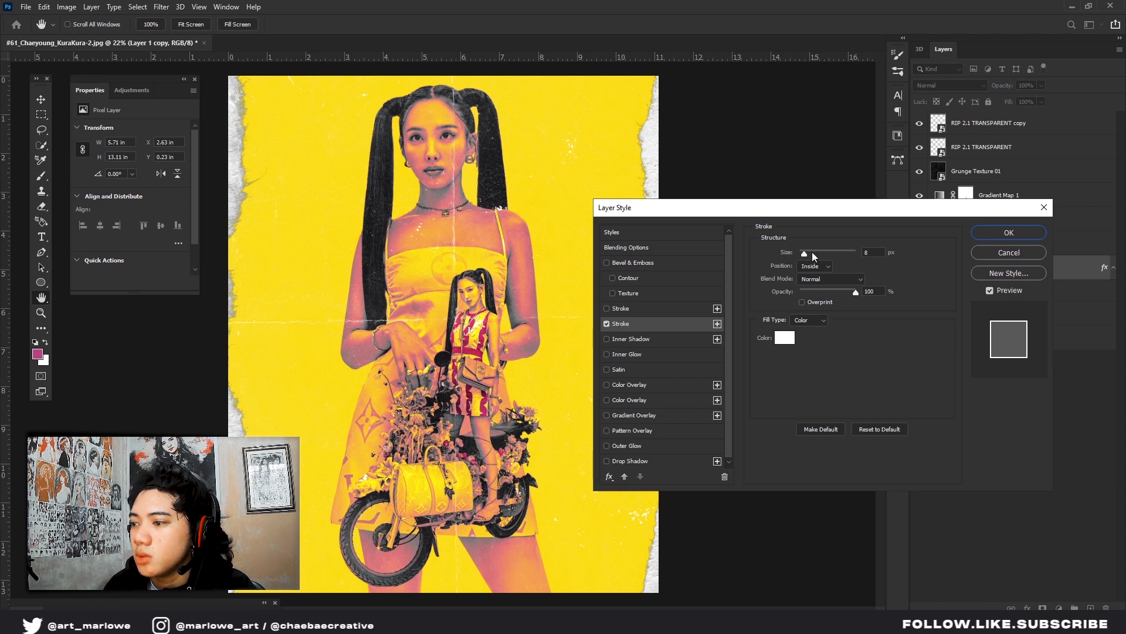
click(1008, 233)
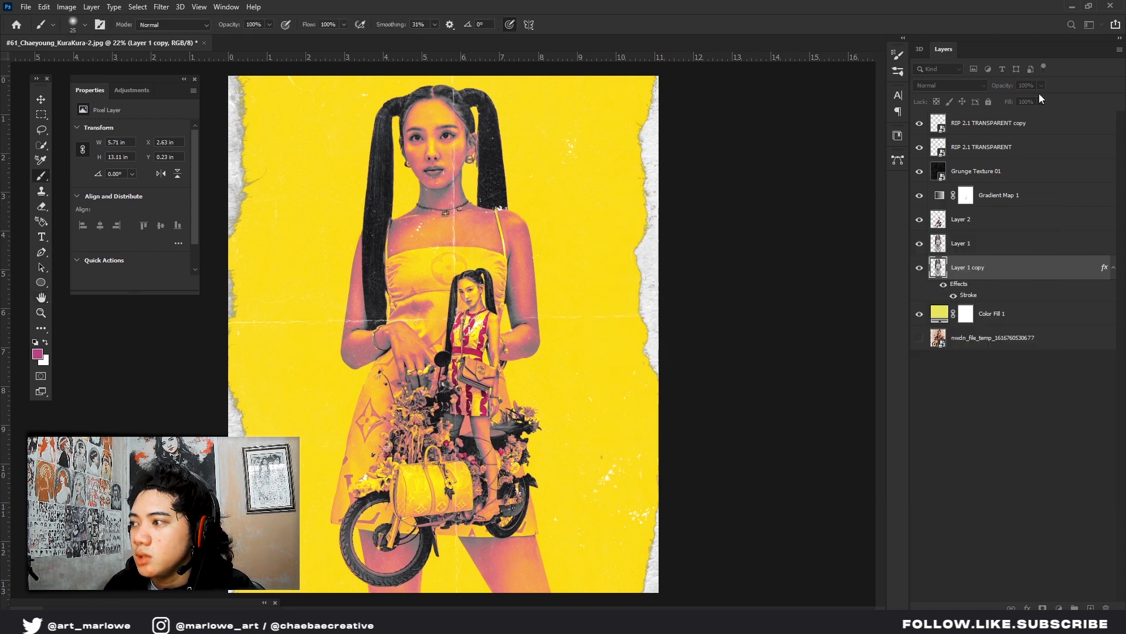
click(1040, 102)
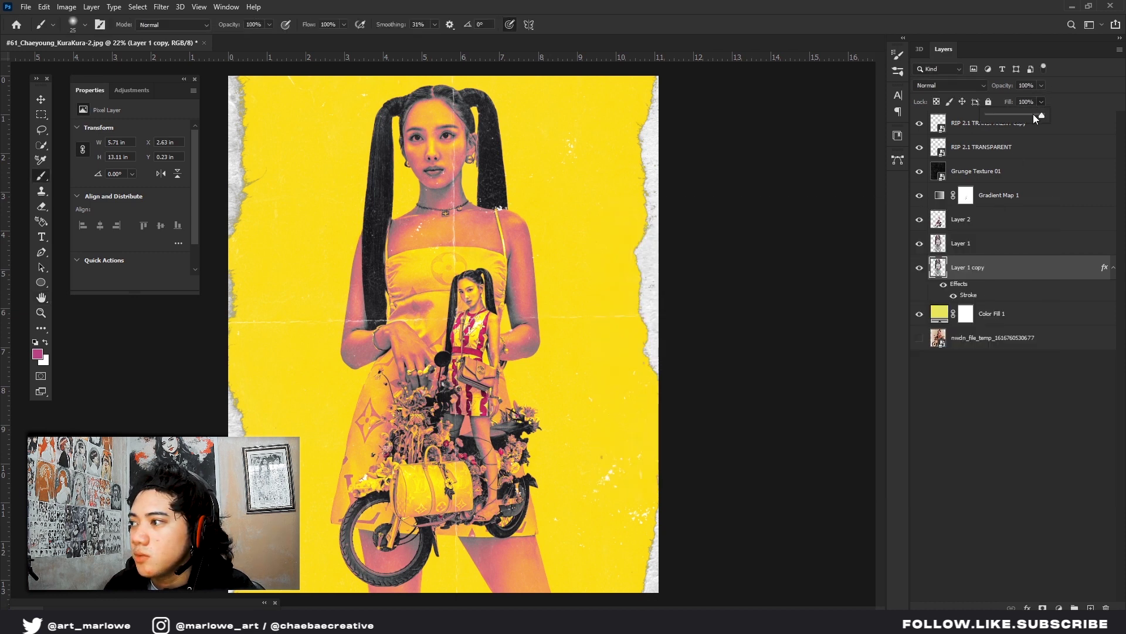
click(980, 288)
key(ctrl+t)
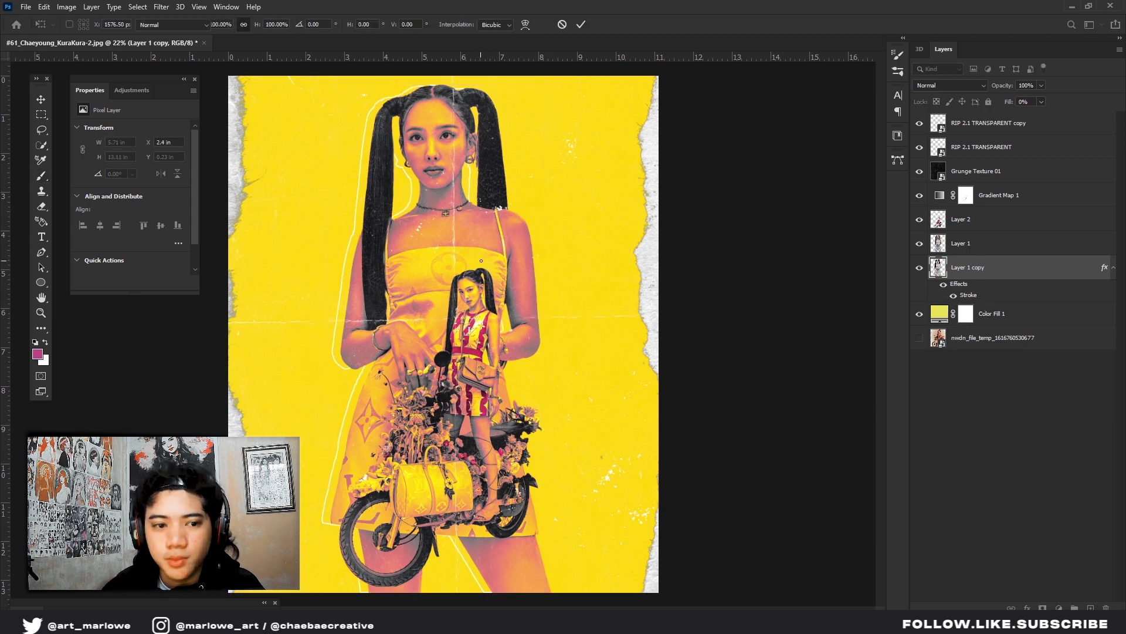
Alt-drag the outline into Layer 1 copy 2 and nudge it two steps right
drag(480, 263, 470, 264)
key(Right)
key(Right)
key(Right)
key(Right)
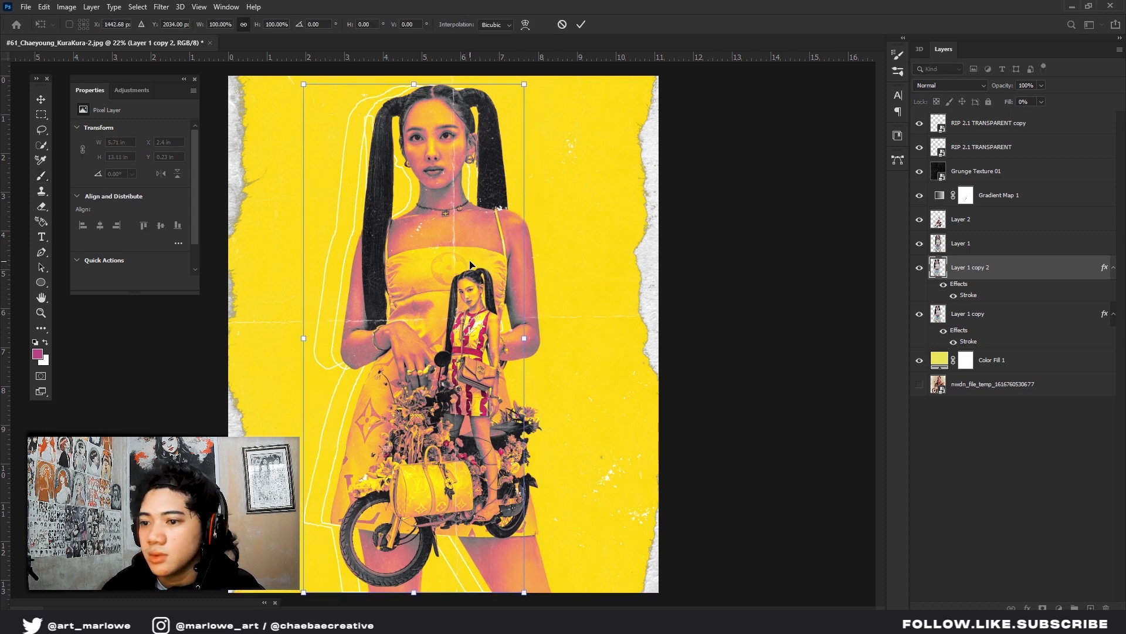
key(Right)
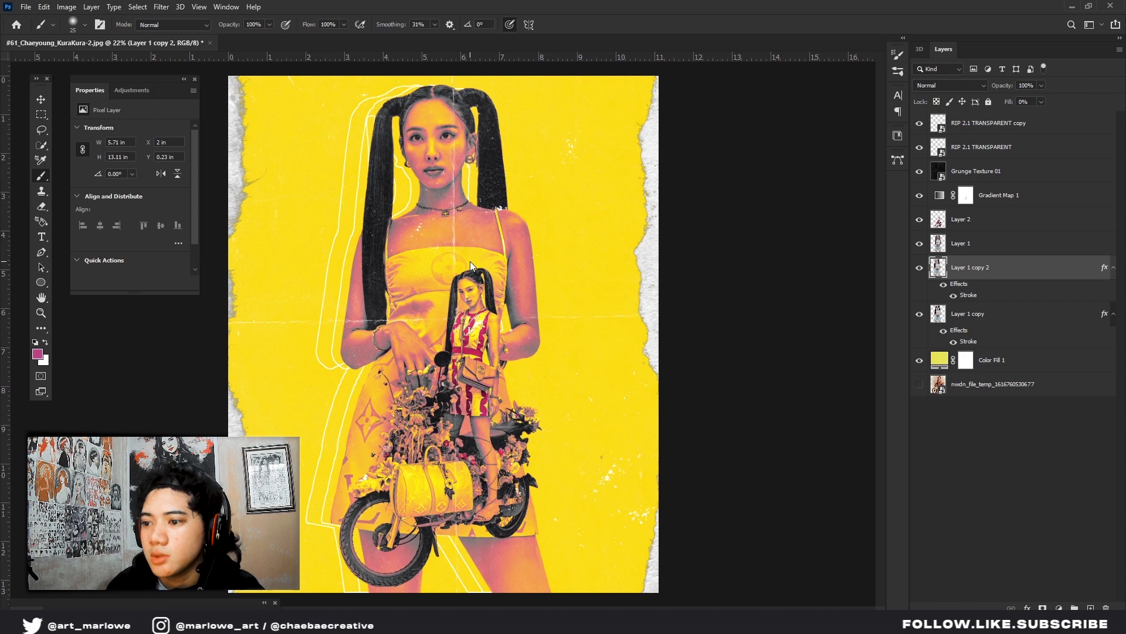
scroll(470, 261, down, 2)
scroll(470, 261, up, 2)
scroll(470, 262, down, 2)
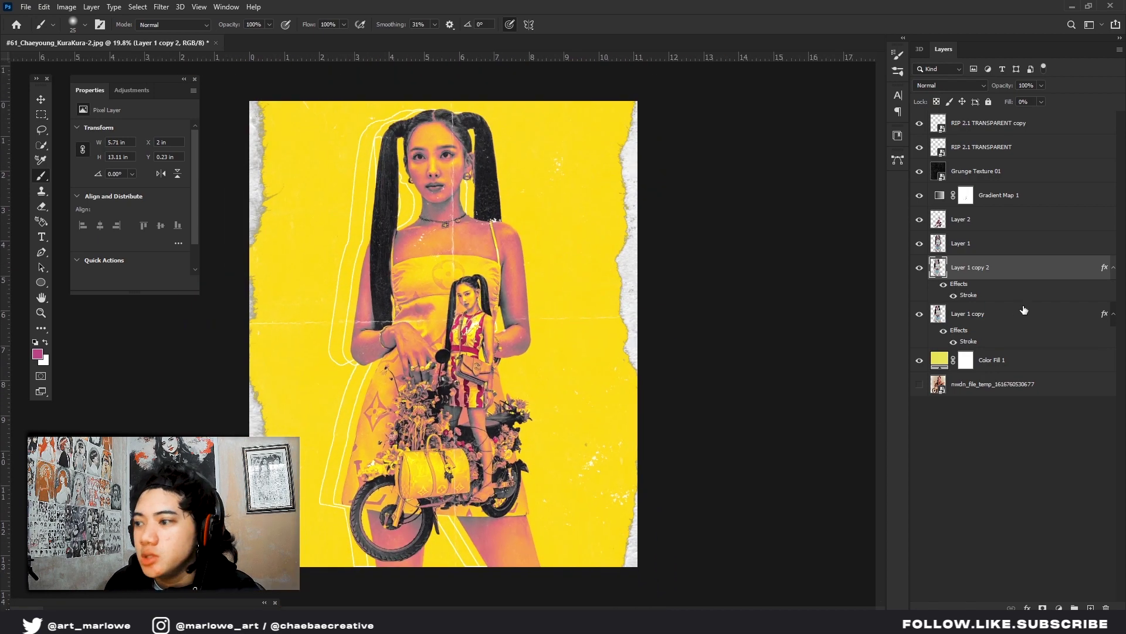
click(986, 317)
click(986, 267)
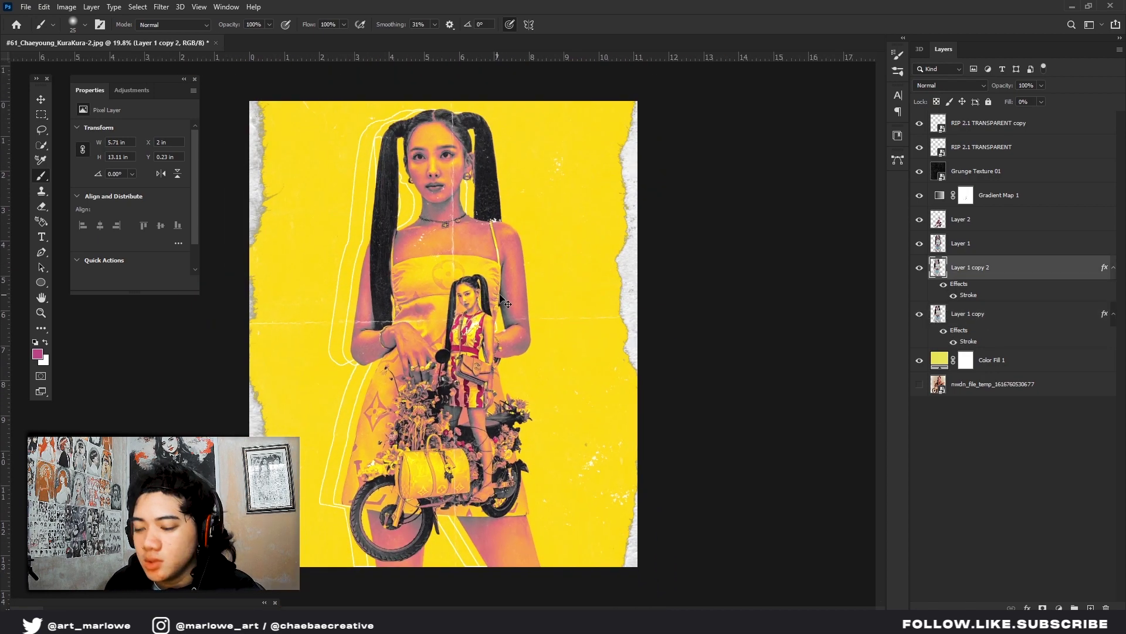
click(1059, 608)
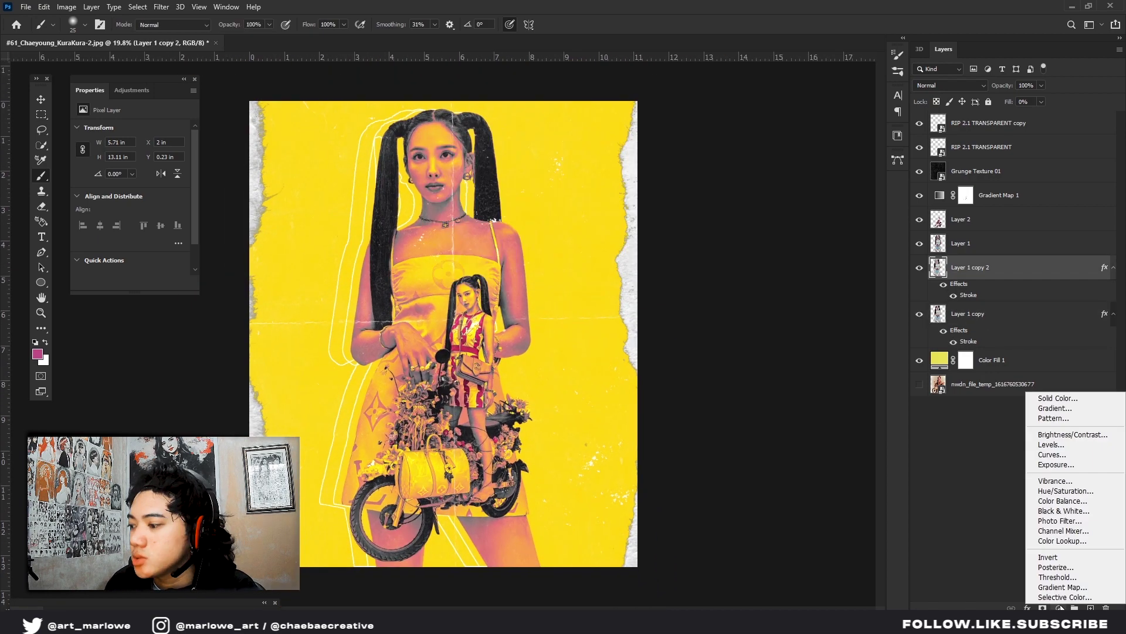
Add a Levels adjustment above Gradient Map 1 and set its midtone slider to 0.91
click(984, 409)
double_click(161, 83)
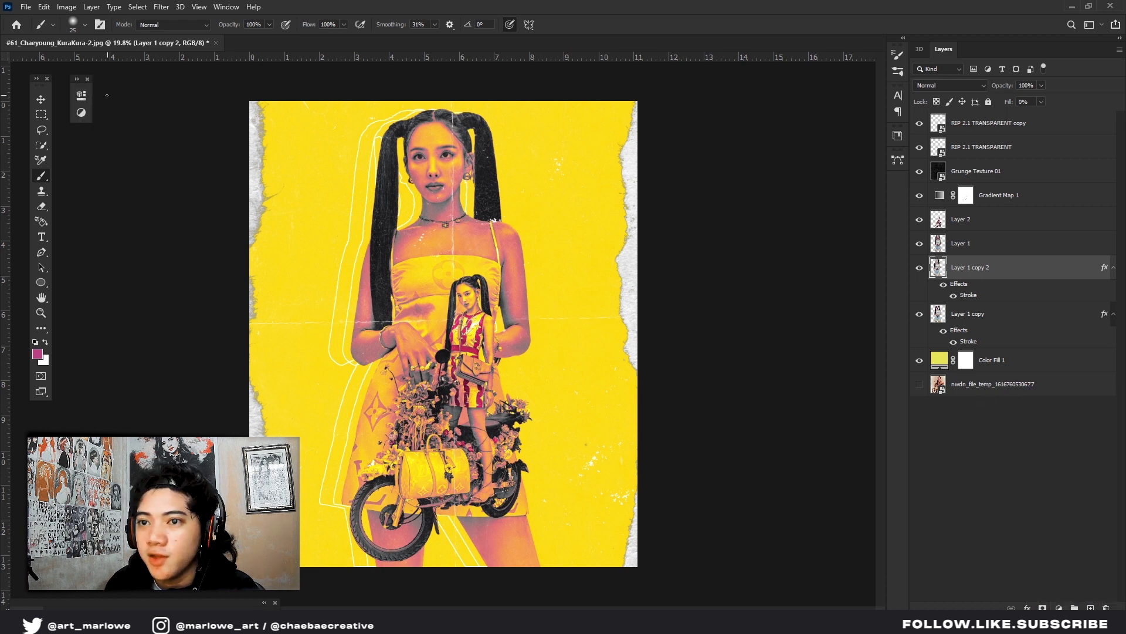
click(976, 194)
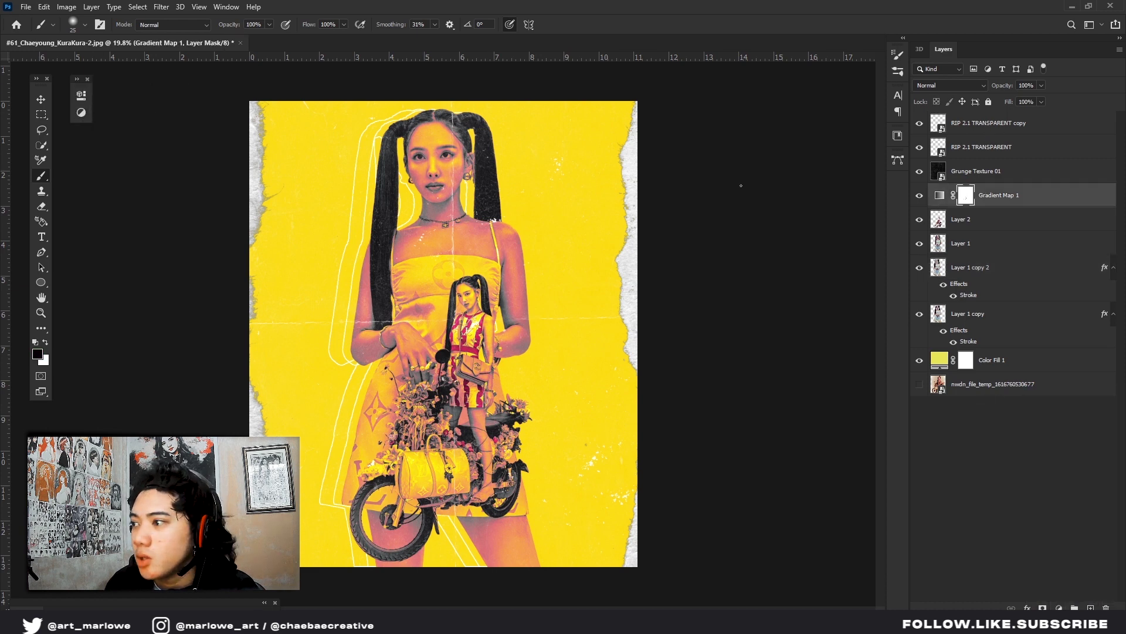
click(84, 115)
click(140, 118)
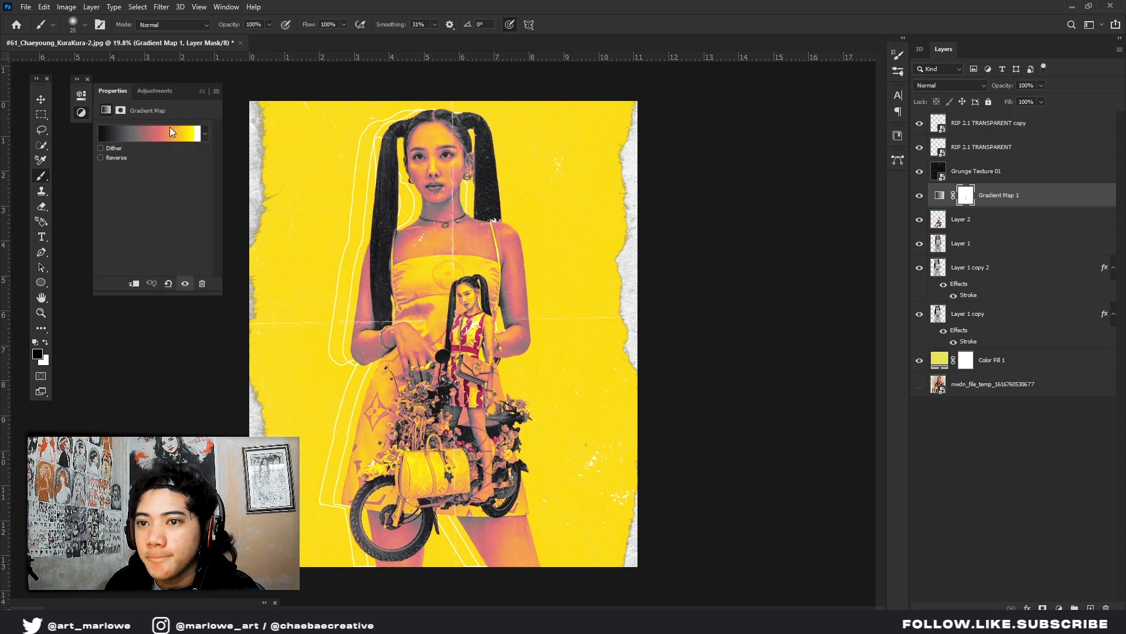
drag(162, 215, 202, 216)
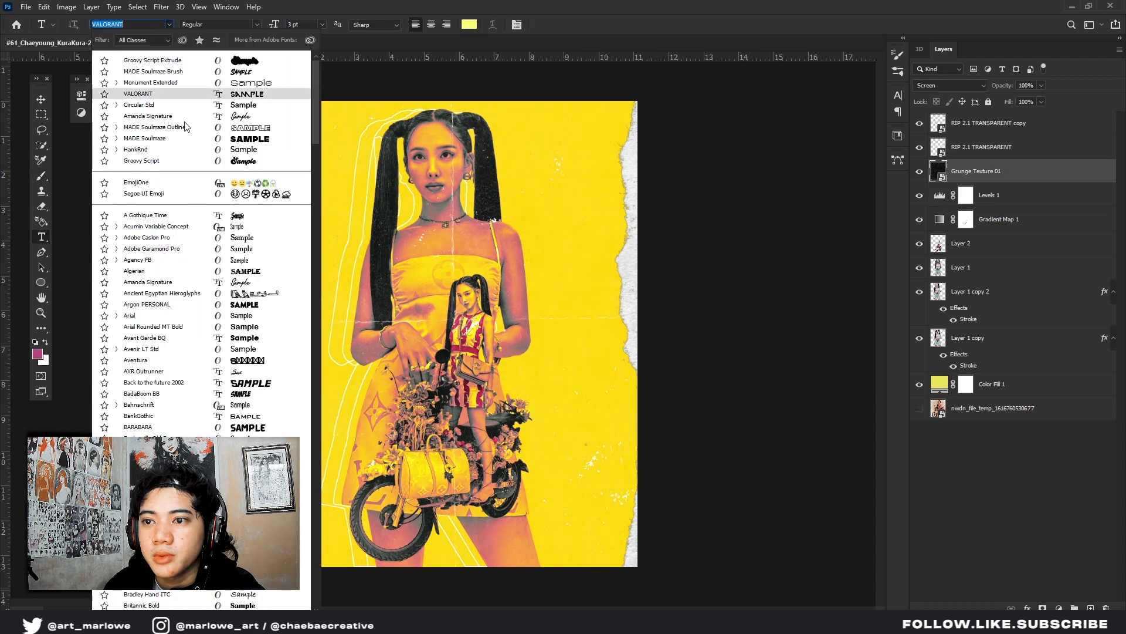
Enlarge both Nayeon text layers into the top-right corner and place the smaller It Girl text beneath
text(g)
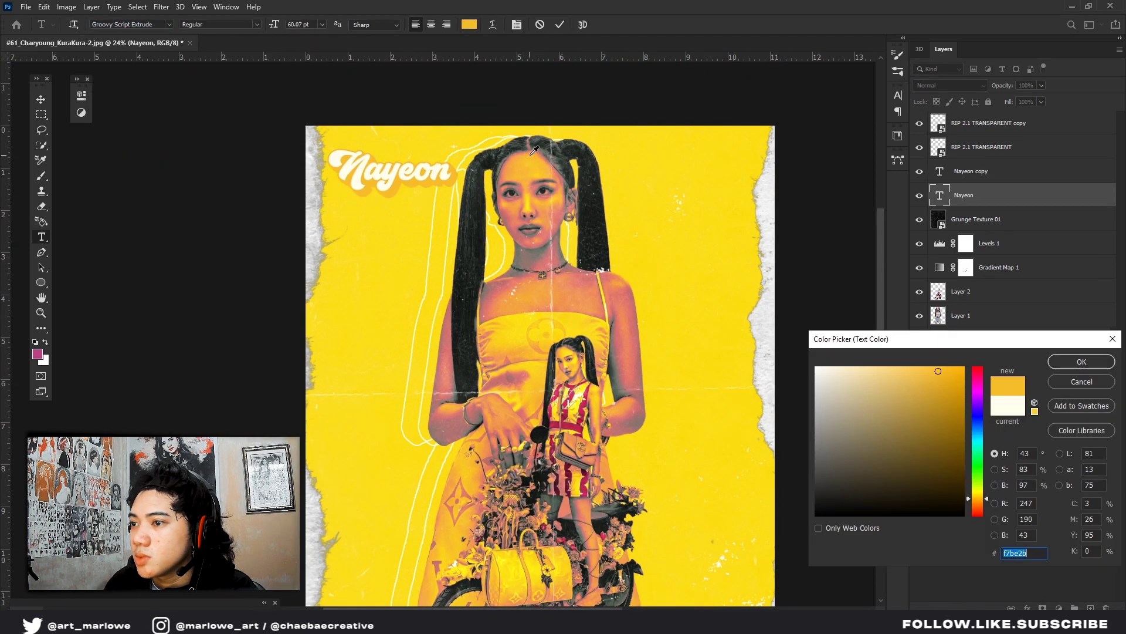
click(947, 171)
shift+click(963, 195)
key(ctrl+t)
drag(390, 173, 655, 181)
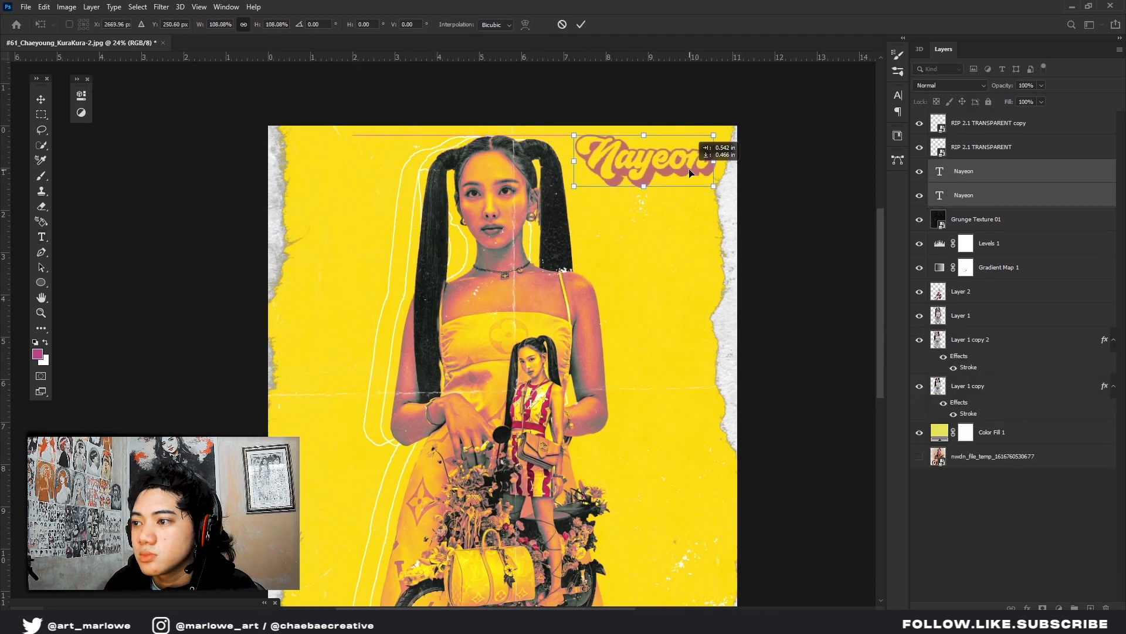
scroll(645, 176, up, 2)
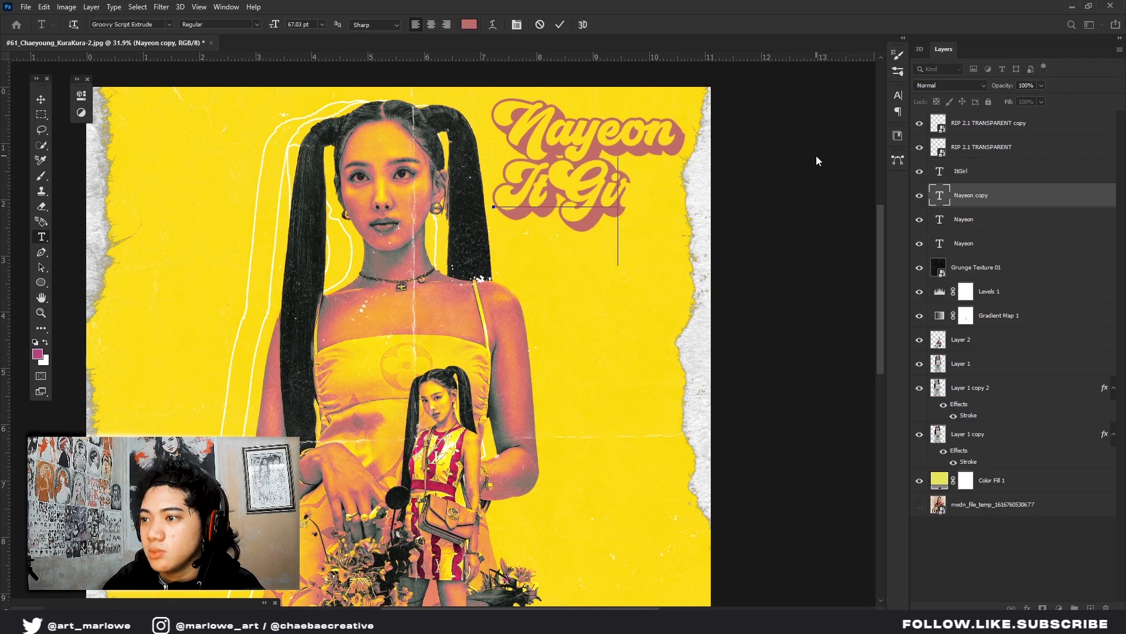
drag(620, 171, 635, 179)
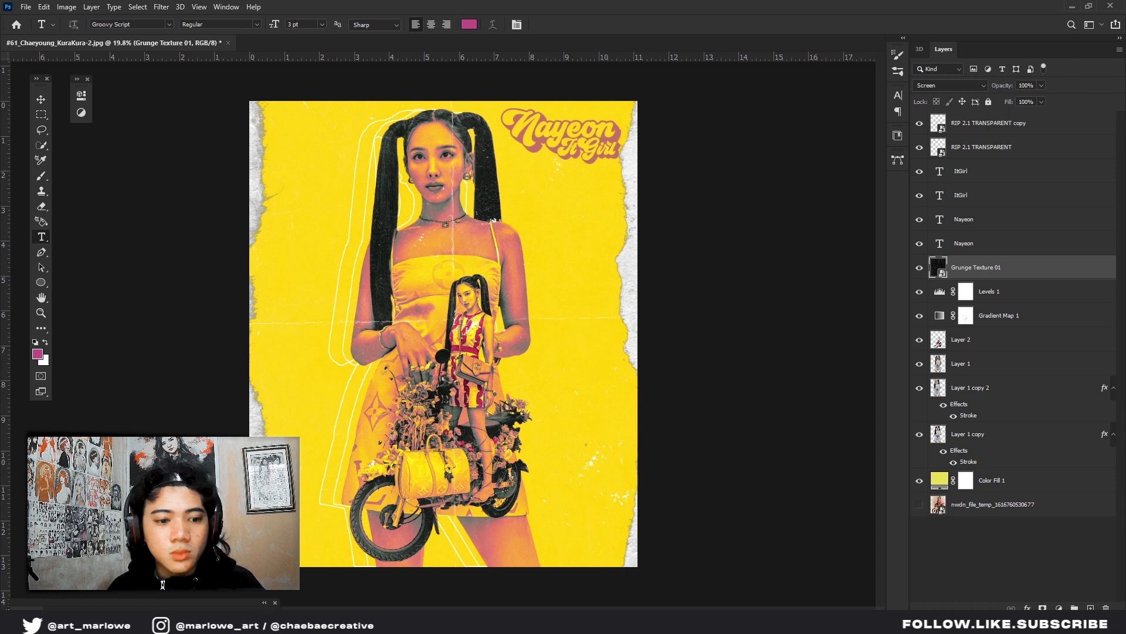
Place the 3 Noise Old Film texture in Screen blend mode, scaled up to cover the canvas
key(Return)
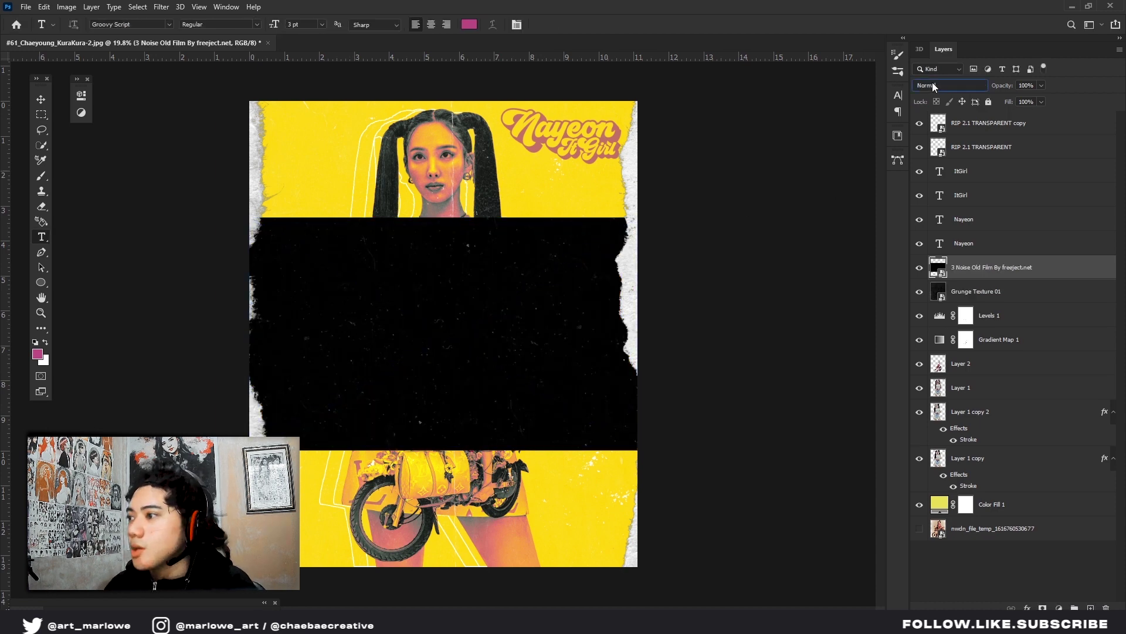
click(932, 84)
click(924, 183)
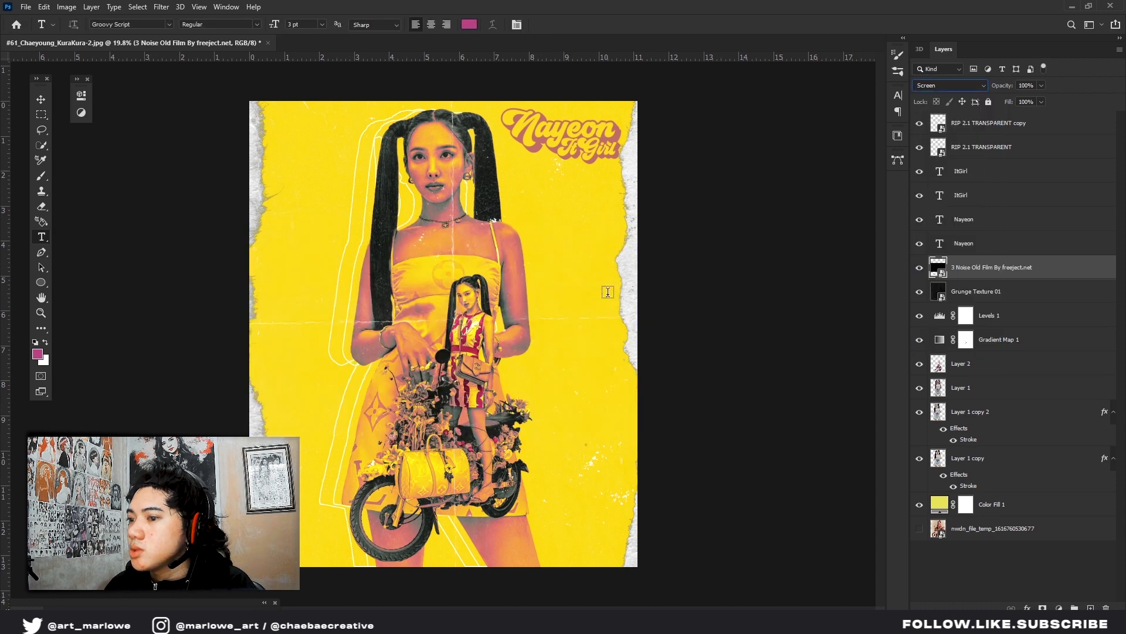
key(ctrl+t)
drag(642, 219, 675, 141)
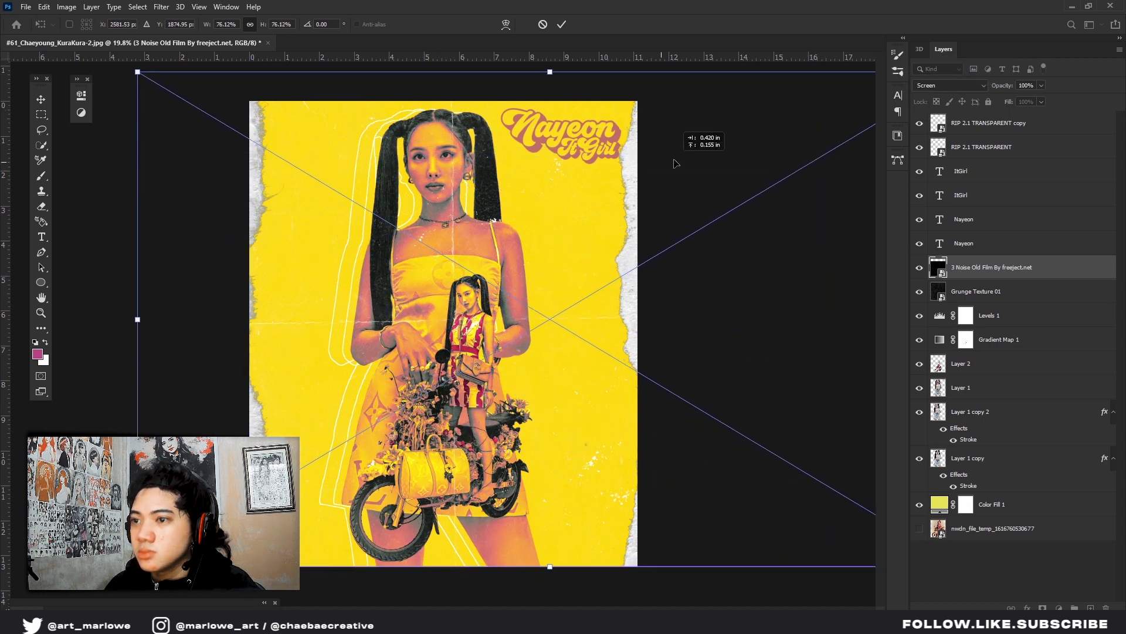
key(Return)
key(t)
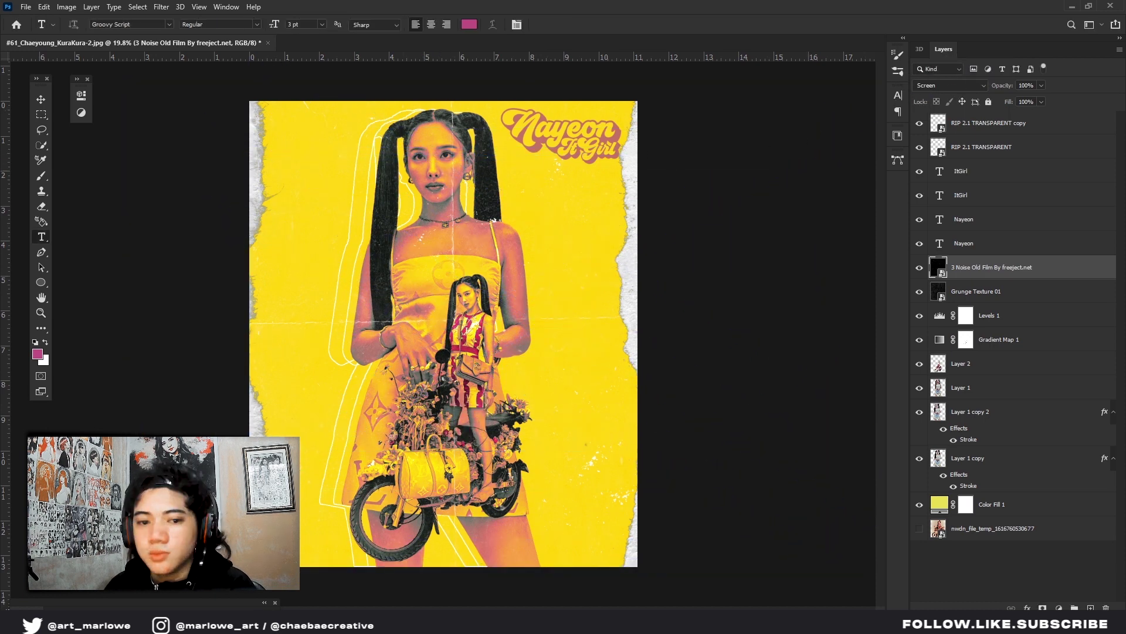
Create a new layer and set the Brush to 100% hardness at 2 px
key(ctrl+shift+alt+n)
scroll(331, 159, up, 5)
key(b)
right_click(359, 148)
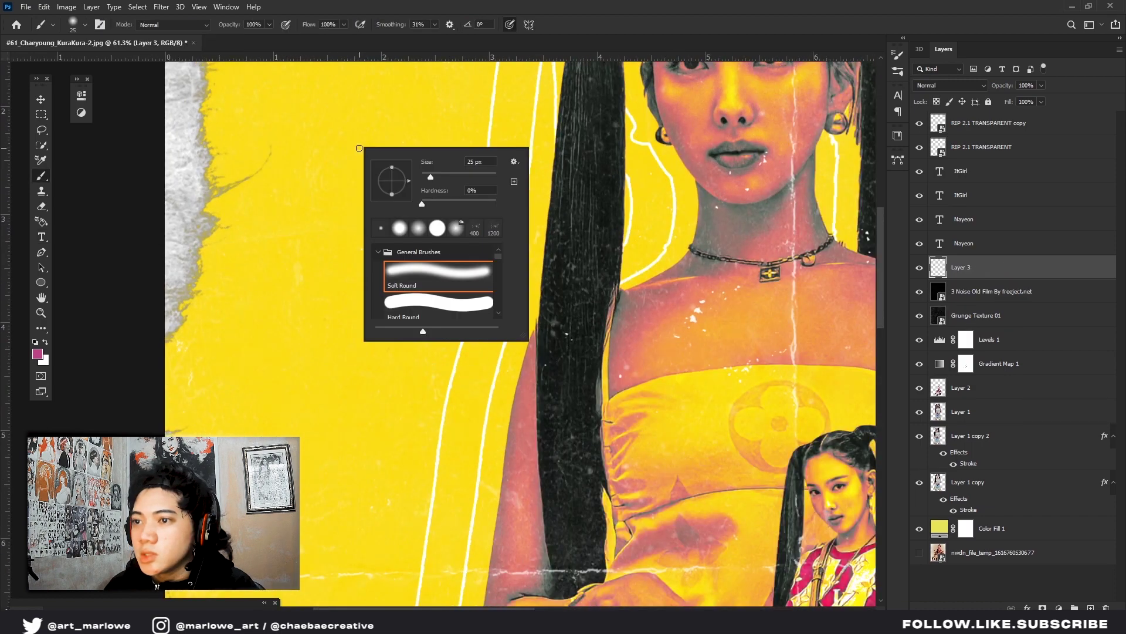
drag(426, 204, 596, 209)
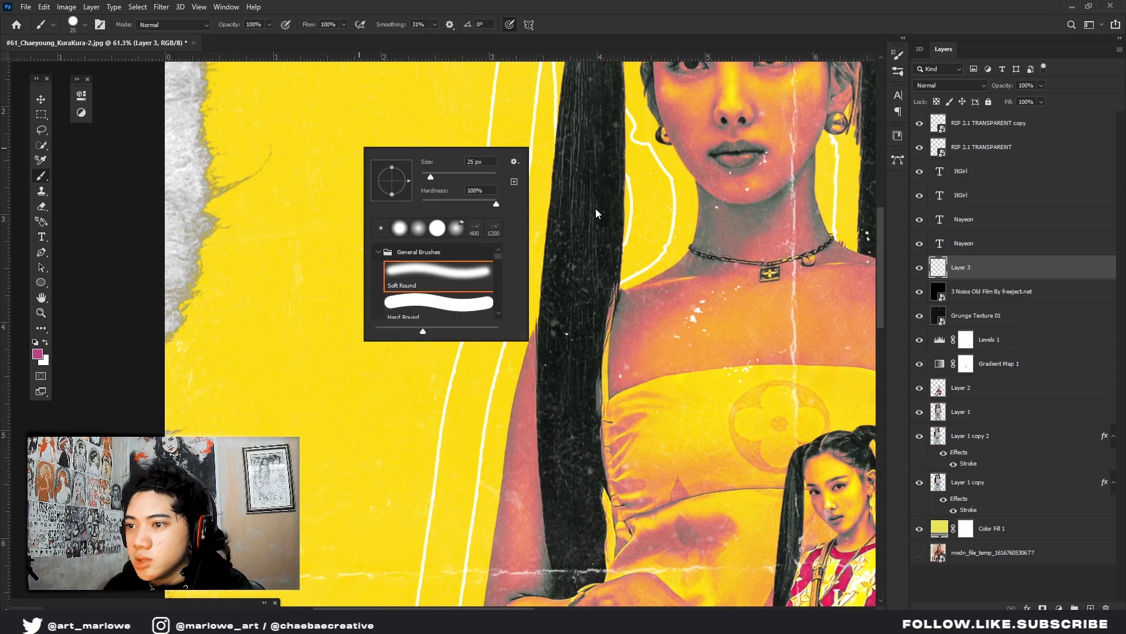
key(Return)
right_click(488, 149)
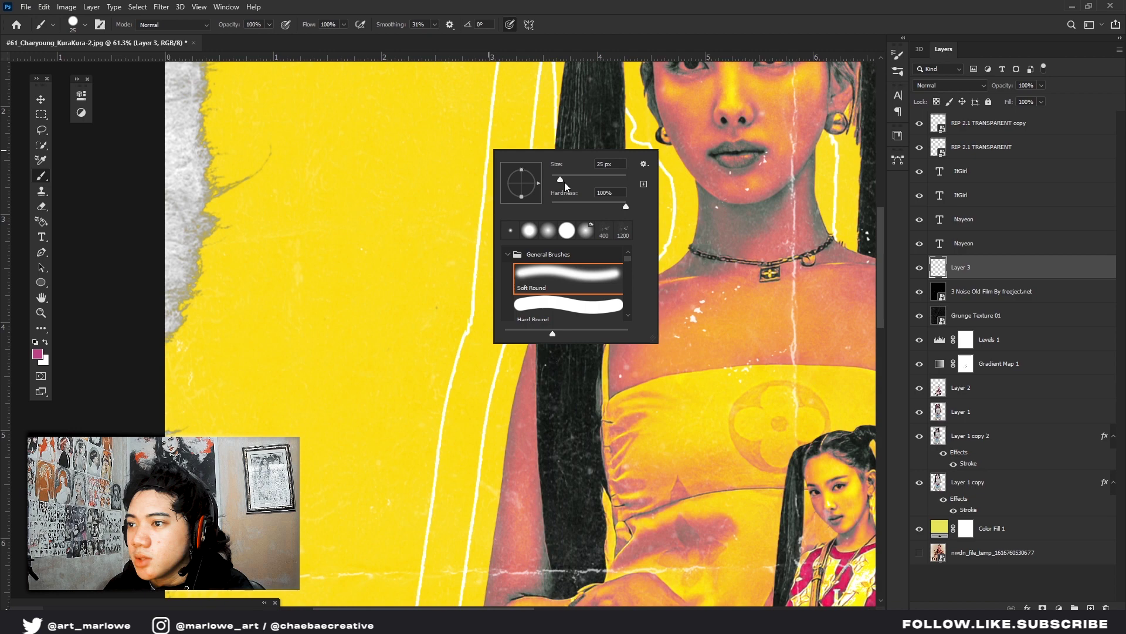
drag(556, 180, 553, 182)
key(Return)
Turn on Shape Dynamics in Brush Settings with a 9% minimum diameter
click(226, 7)
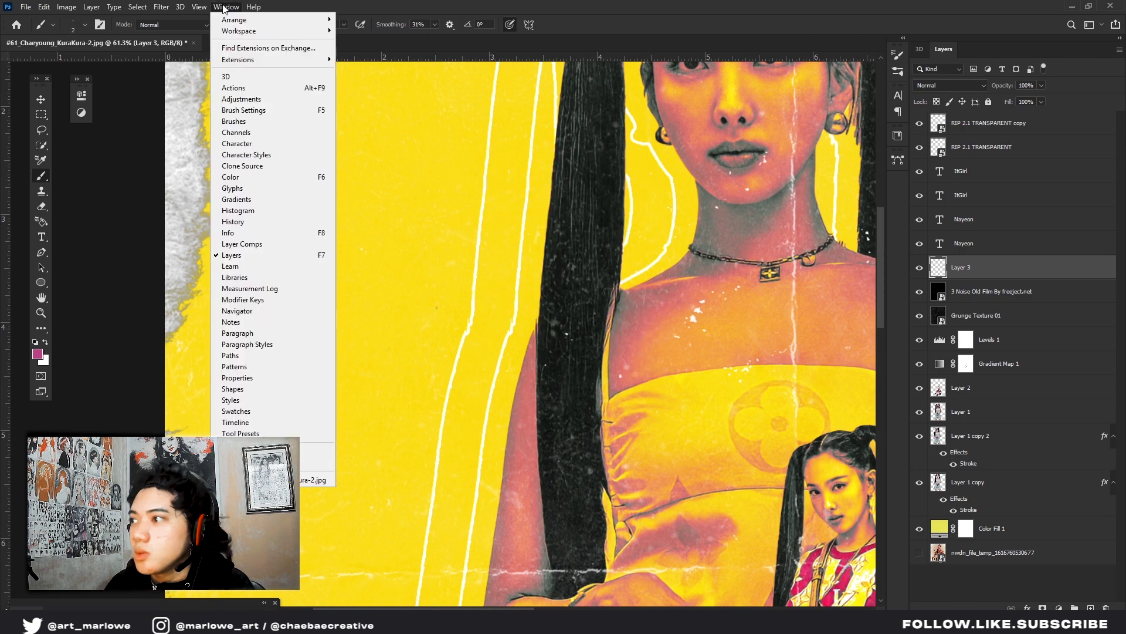
click(235, 121)
click(786, 52)
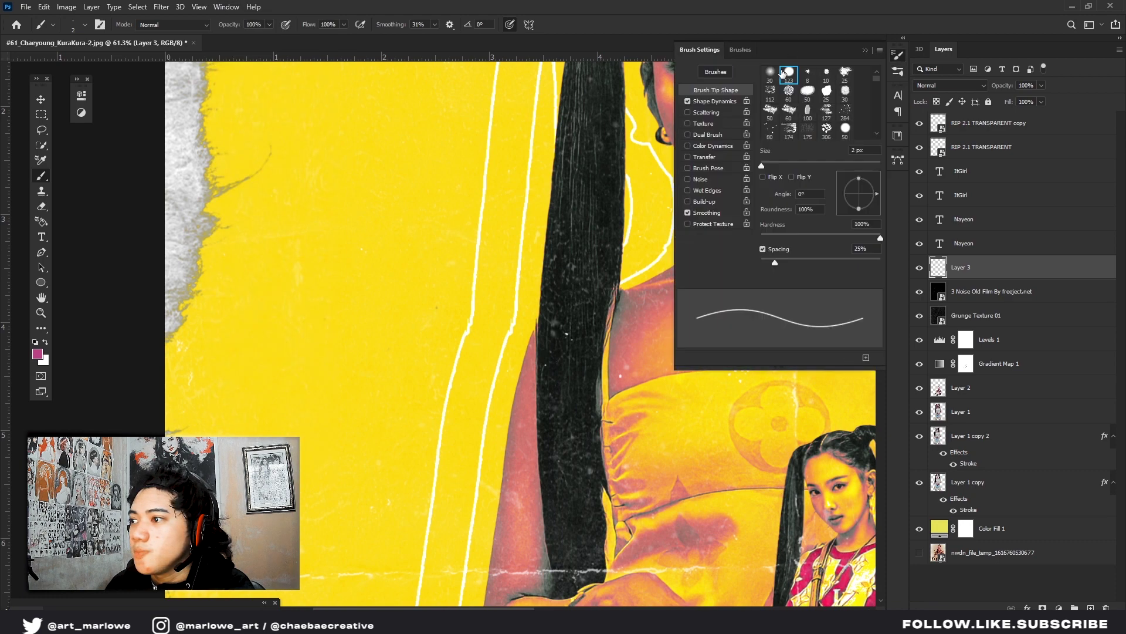
click(712, 102)
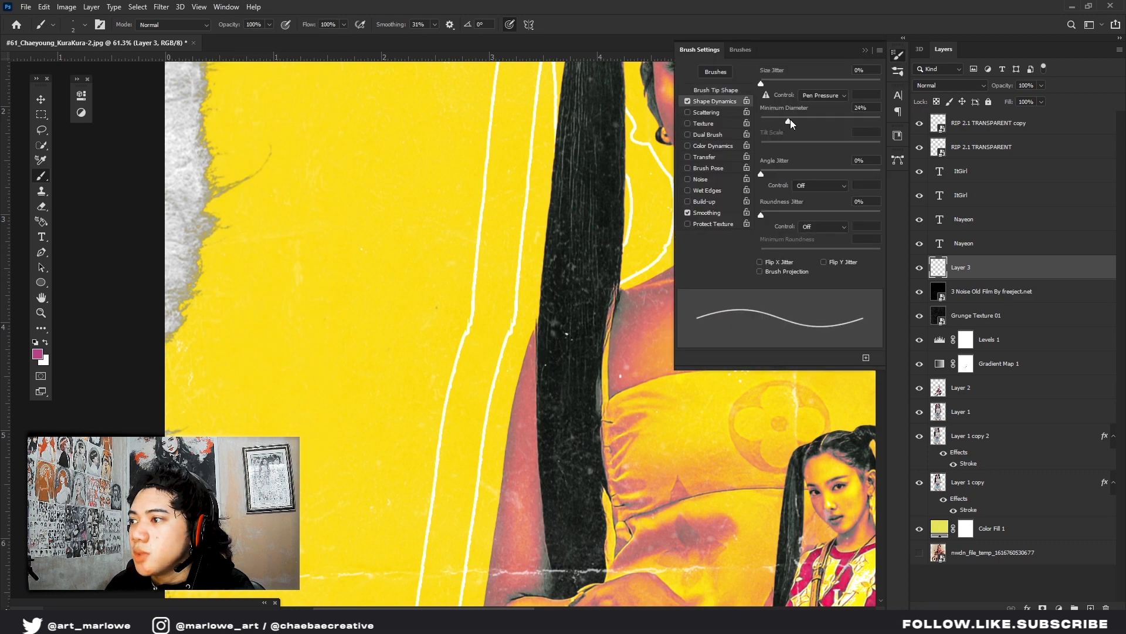
drag(773, 118, 772, 117)
click(865, 51)
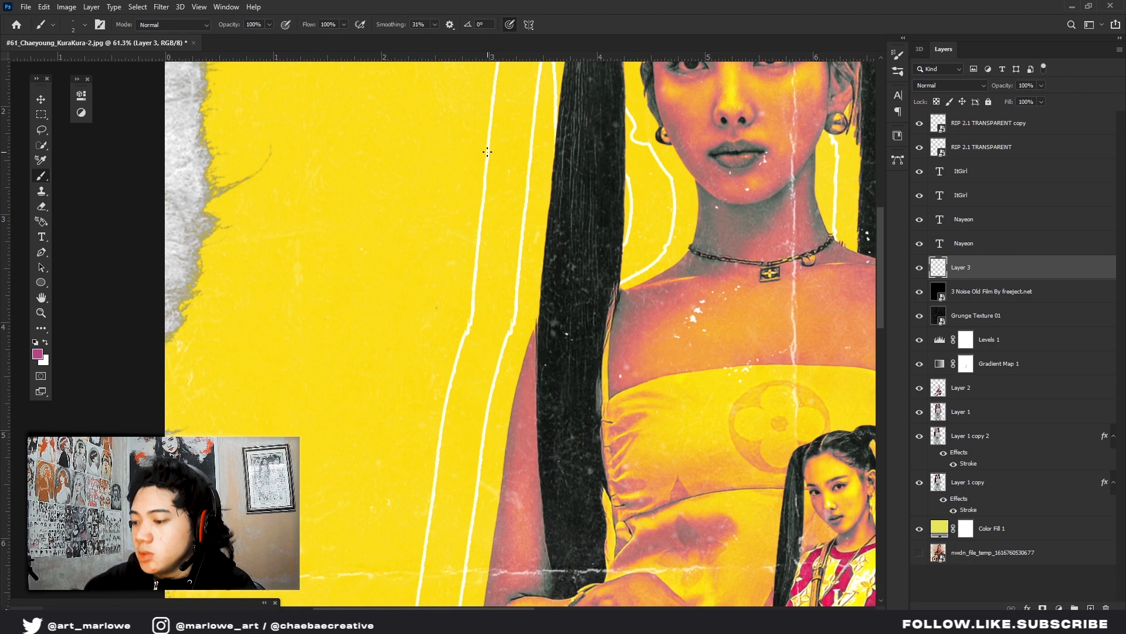
Make white the painting colour and hide Layer 1 copy 2 and Layer 1 copy
scroll(503, 63, up, 2)
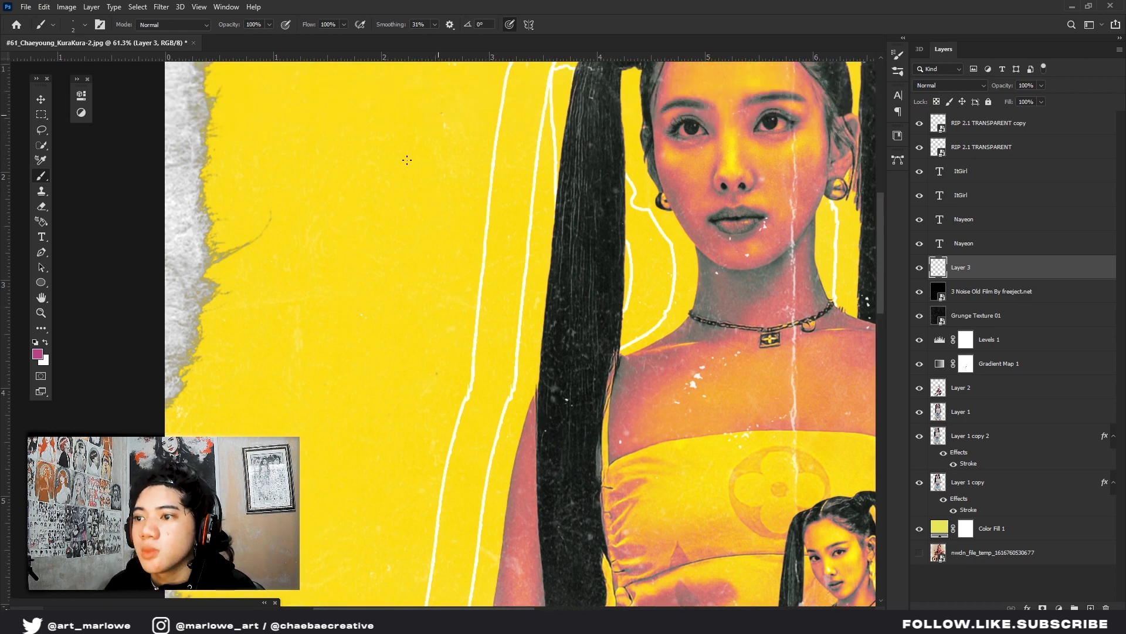
scroll(627, 257, down, 2)
key(x)
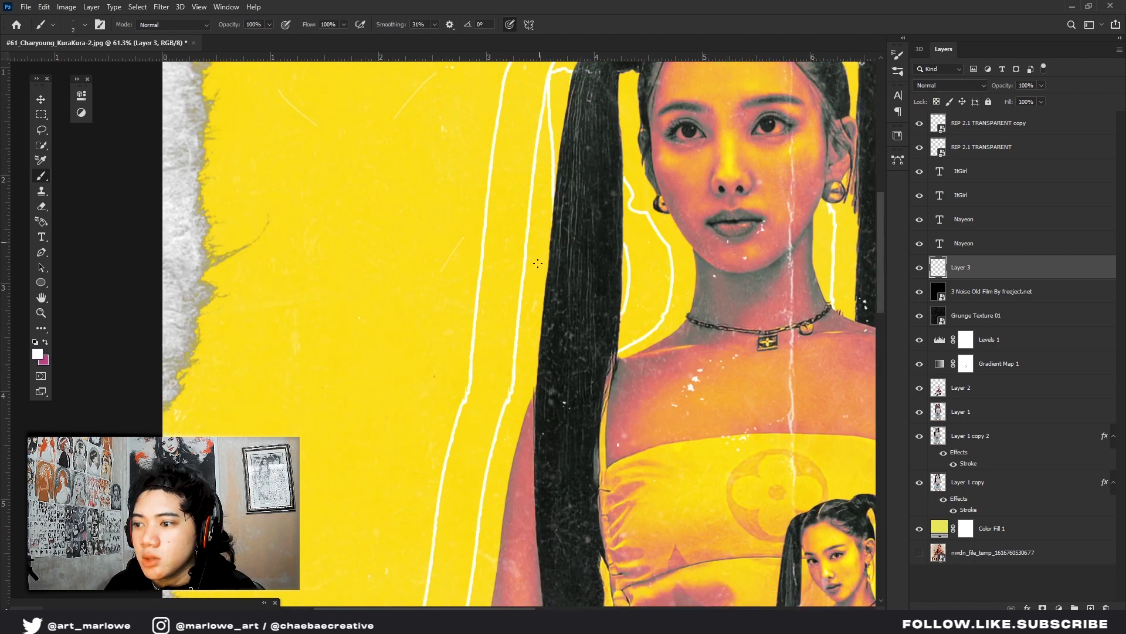
scroll(627, 256, up, 1)
scroll(626, 256, down, 2)
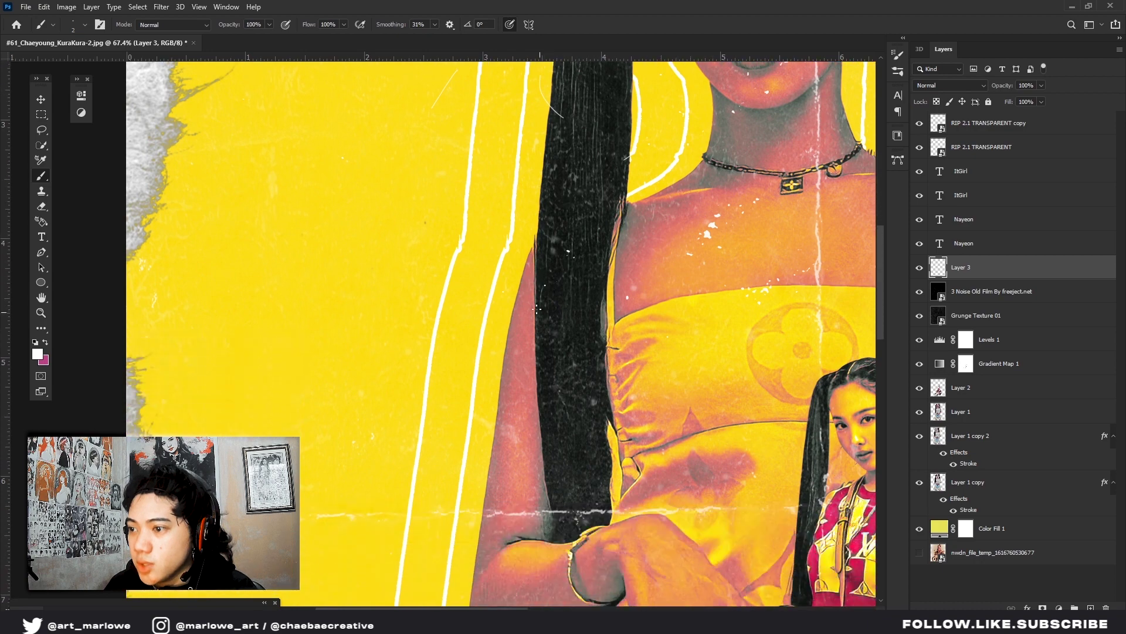
scroll(457, 383, down, 3)
scroll(502, 360, up, 2)
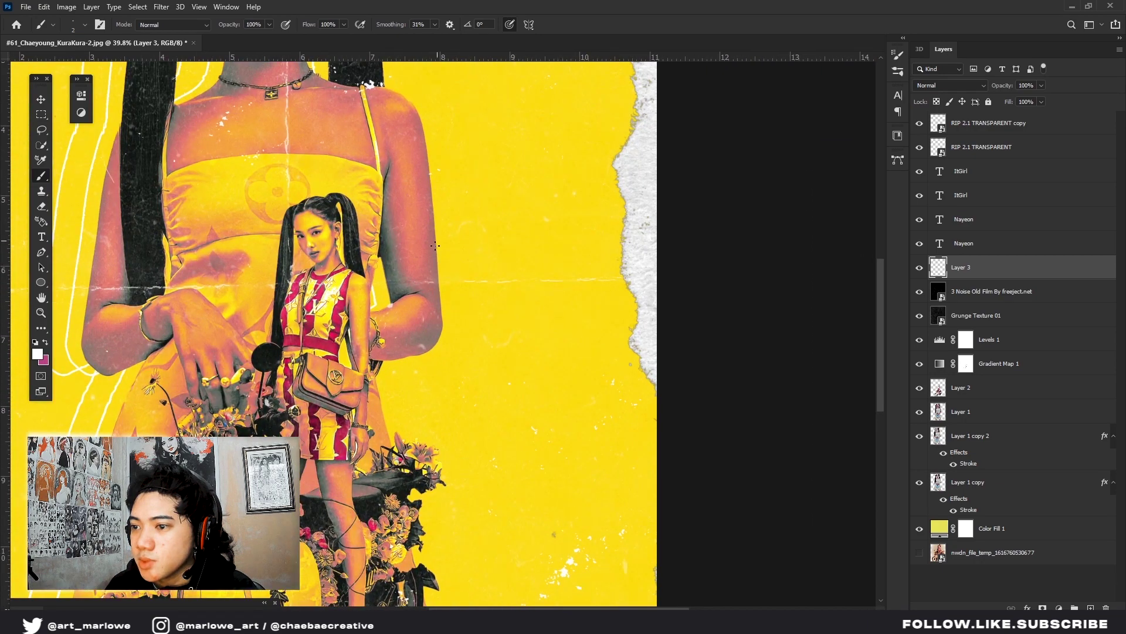
scroll(444, 327, up, 2)
scroll(461, 363, down, 3)
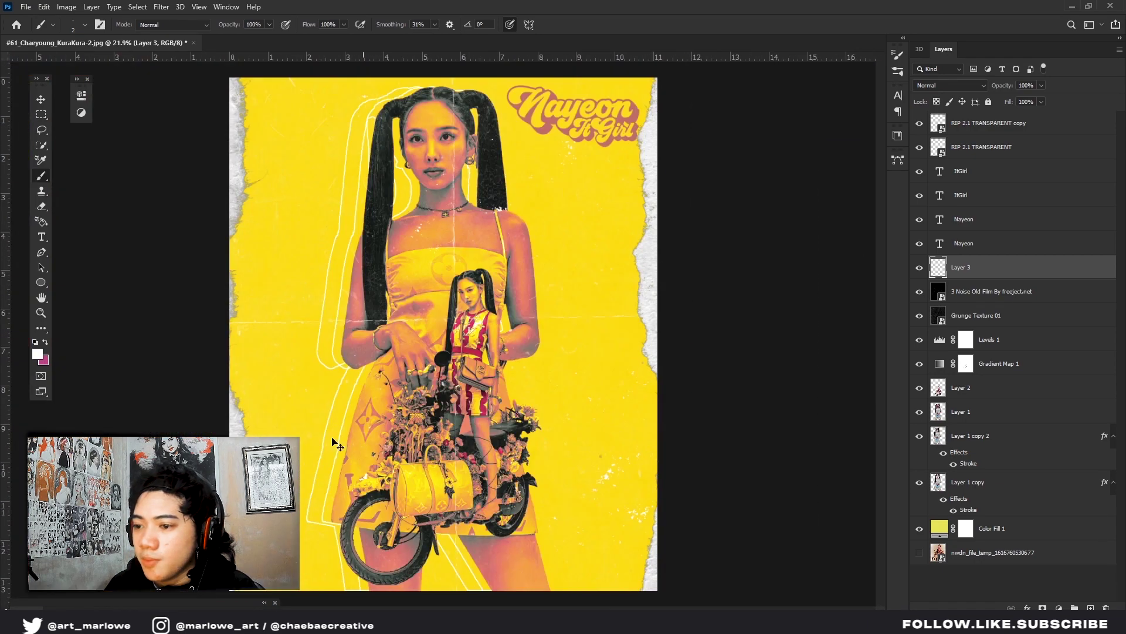
scroll(291, 379, up, 2)
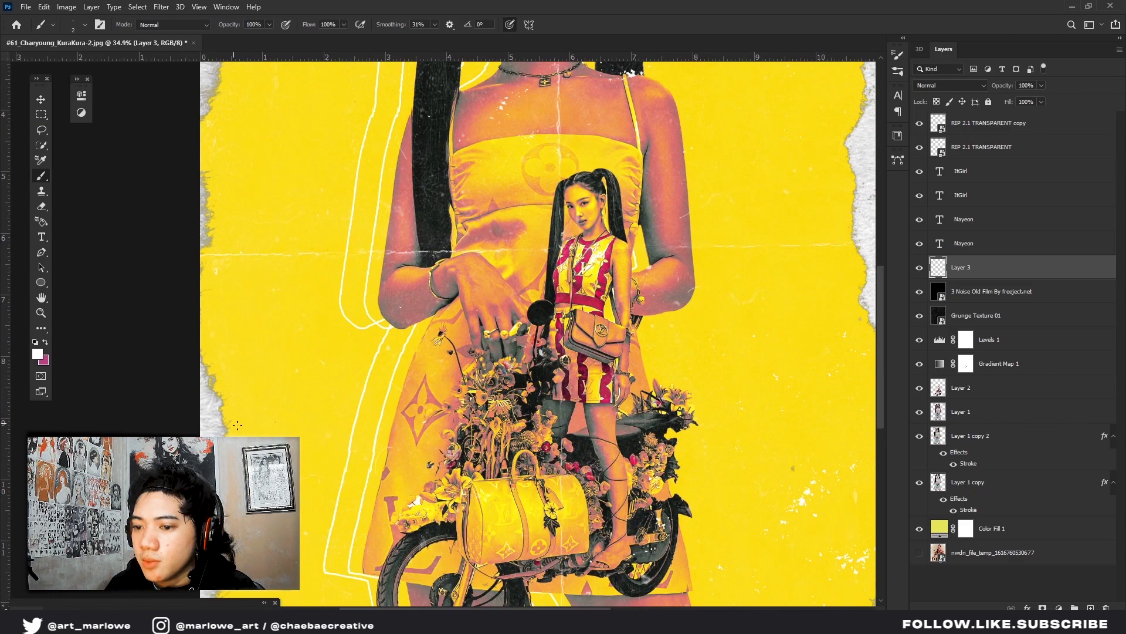
scroll(663, 314, up, 5)
scroll(528, 352, down, 1)
scroll(418, 449, up, 4)
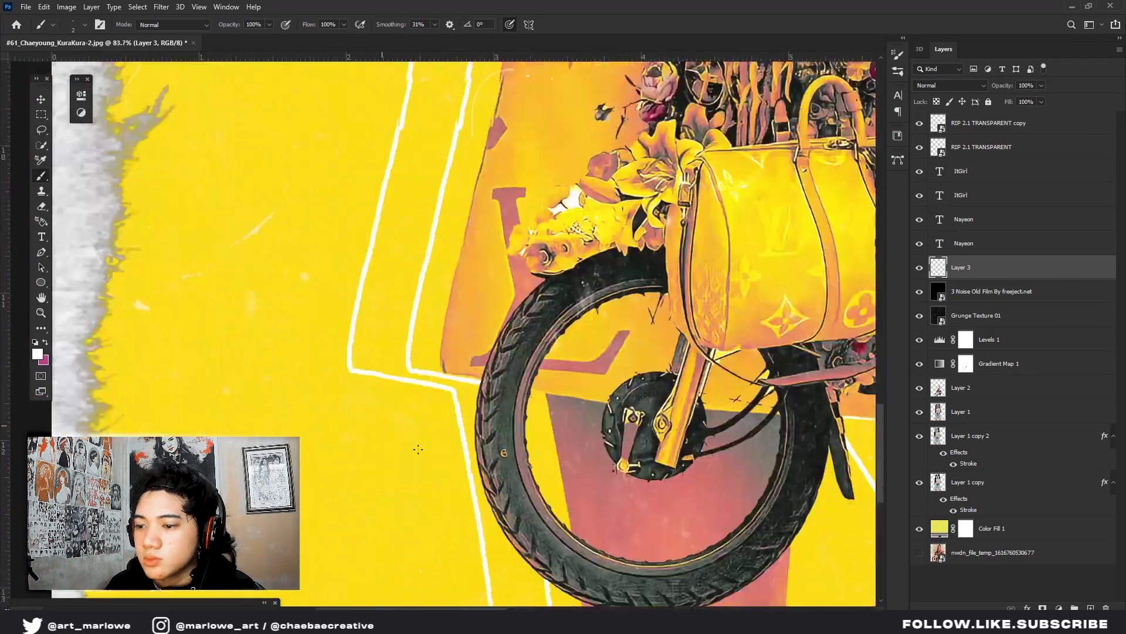
scroll(417, 449, down, 6)
click(962, 411)
click(920, 436)
Duplicate Layer 1 and move the copy left, down and behind the original figure
click(919, 482)
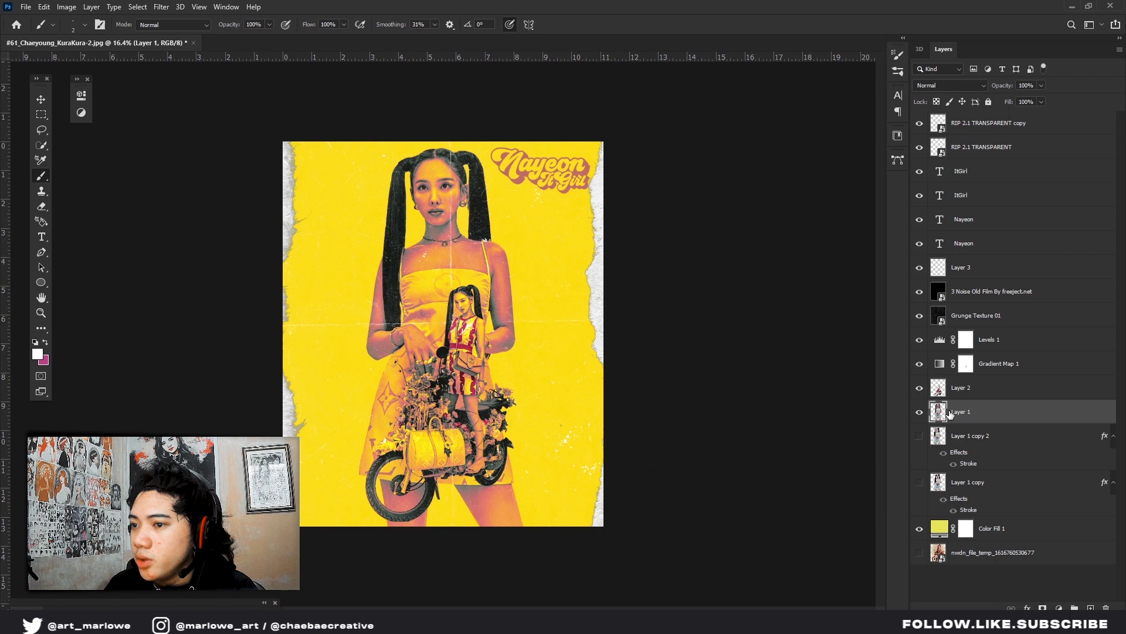
key(ctrl+j)
key(ctrl+t)
mouse_move(473, 320)
mouse_down()
mouse_move(353, 366)
mouse_move(358, 348)
mouse_move(518, 347)
mouse_up()
key(ctrl+[)
key(Return)
Add another figure copy on the main figure's right side, replacing a misplaced one
key(b)
key(ctrl+j)
key(ctrl+t)
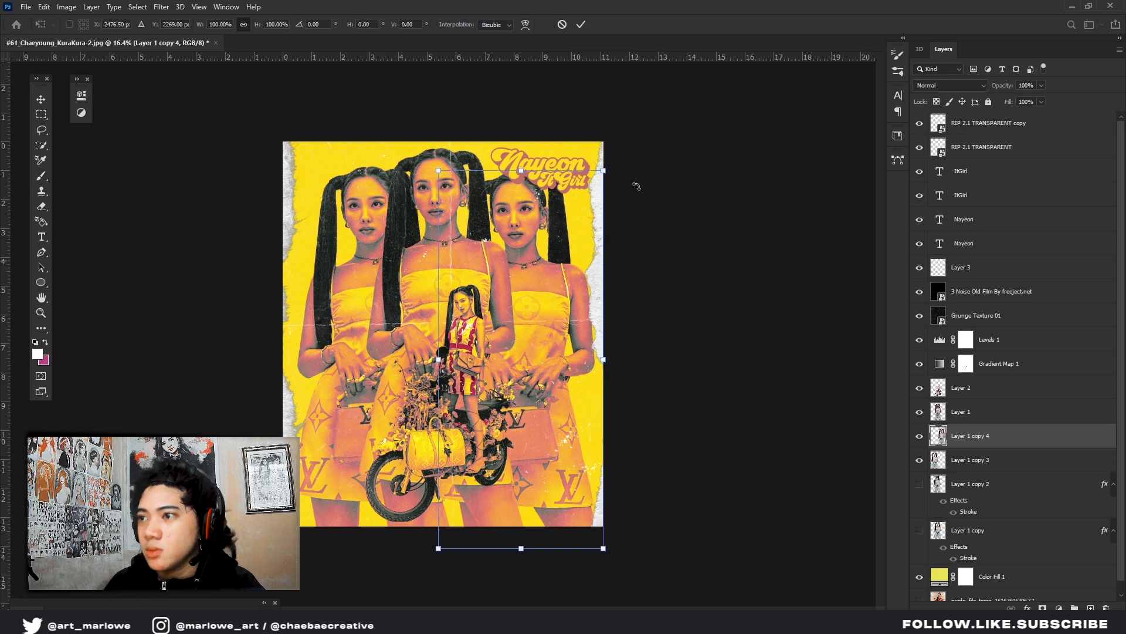
click(564, 24)
key(b)
key(Delete)
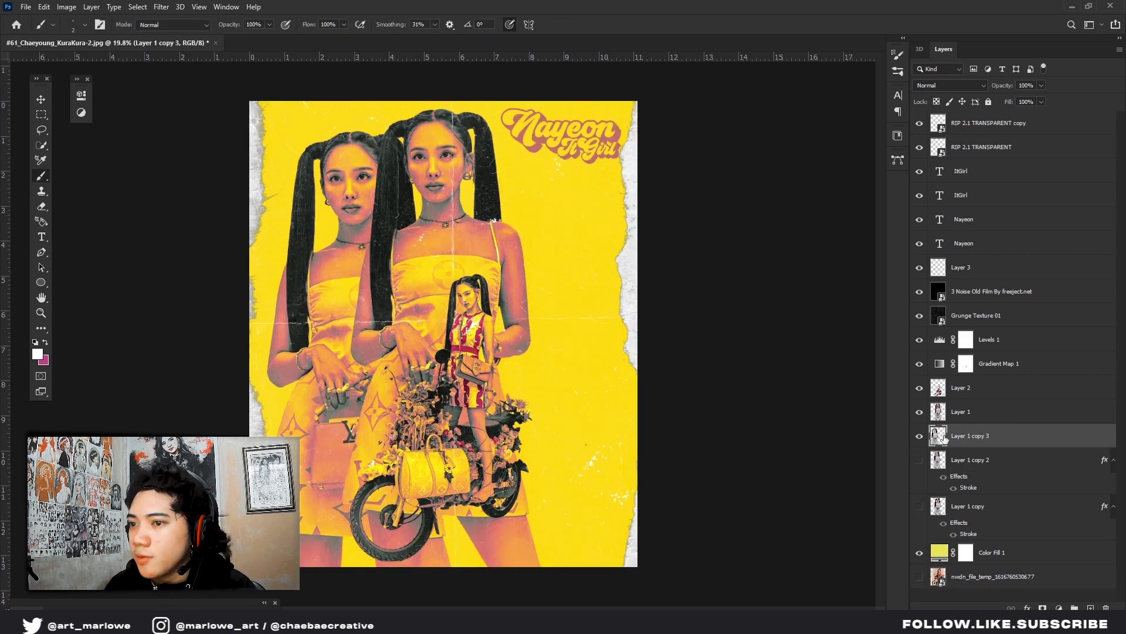
key(ctrl+j)
key(ctrl+t)
drag(345, 349, 522, 346)
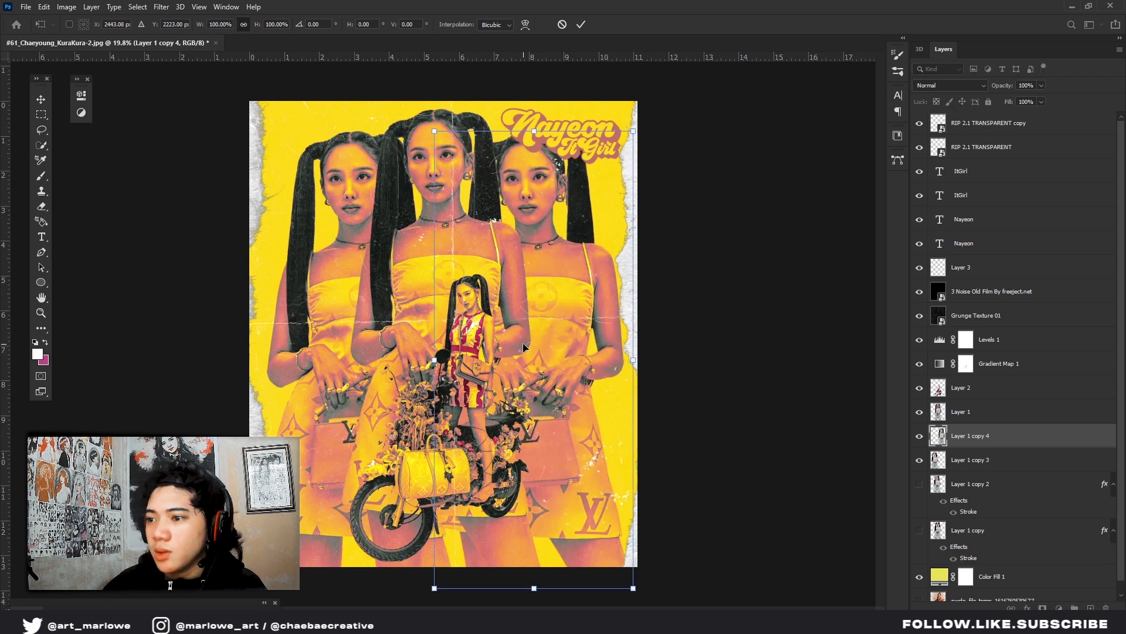
key(Return)
key(b)
Shrink all four title text layers to about 79% and move them top-left
scroll(522, 346, down, 1)
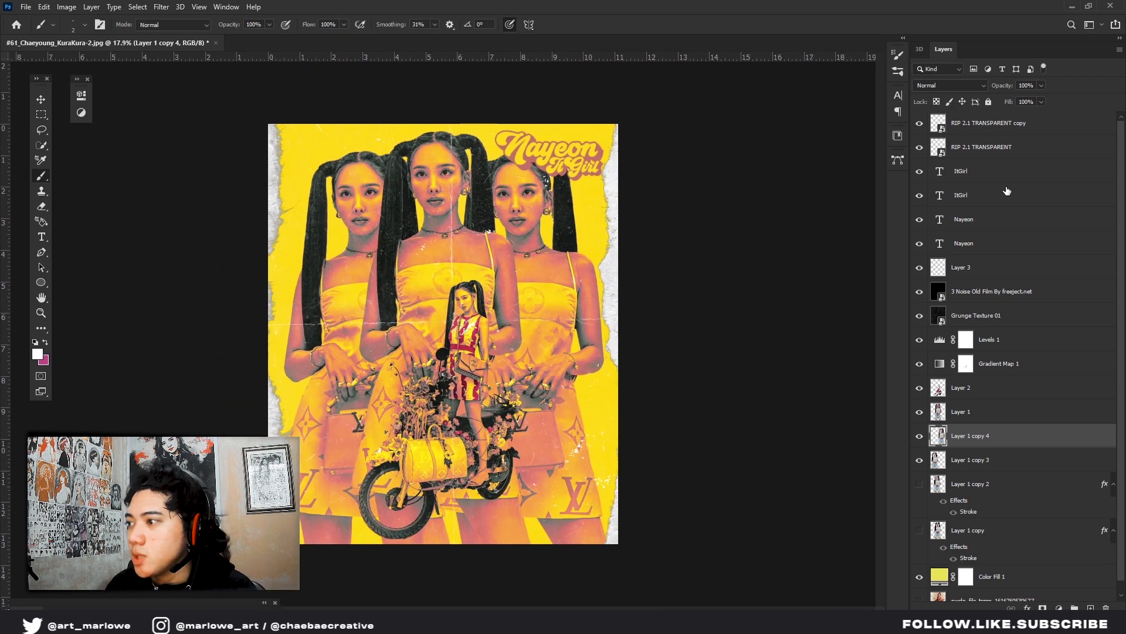
click(969, 177)
shift+click(965, 242)
key(ctrl+t)
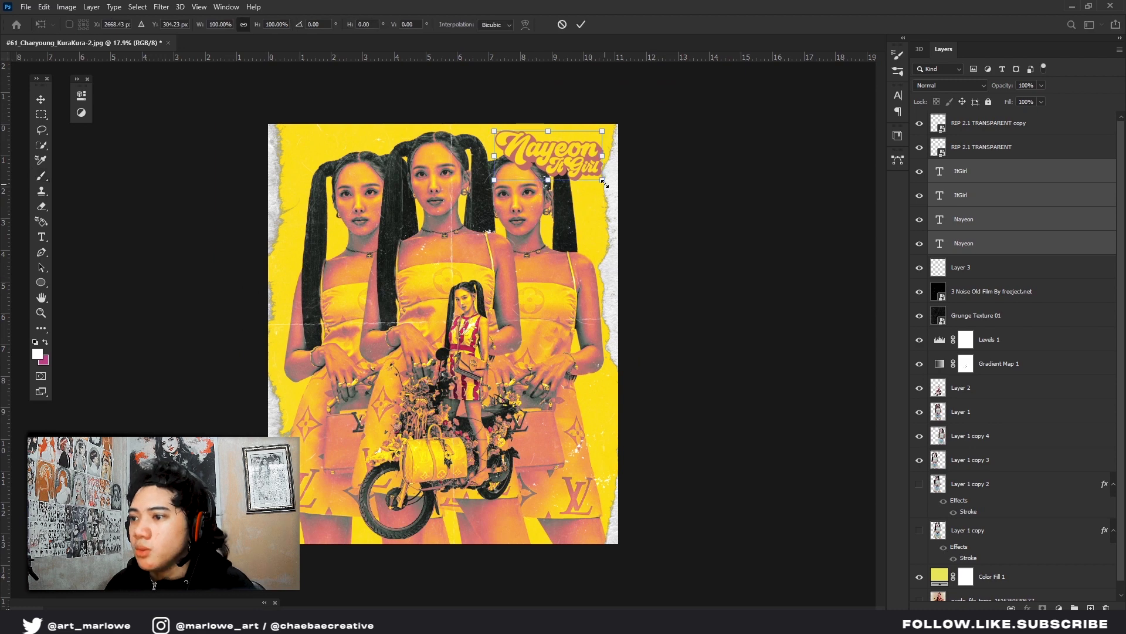
drag(602, 180, 580, 170)
drag(572, 156, 357, 157)
Add a NAYEON text layer in the Monument Extended font
key(Return)
key(t)
scroll(440, 337, up, 1)
click(336, 268)
click(150, 24)
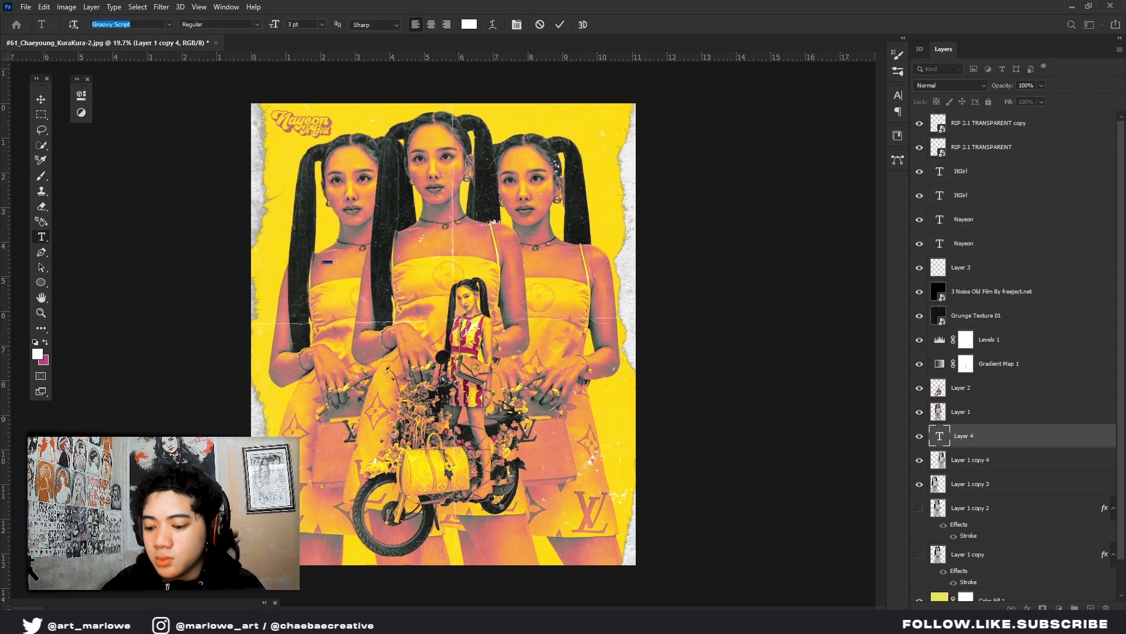
text(monu)
key(Return)
key(ctrl+Return)
Scale the NAYEON text up greatly and position it across the three figures
key(ctrl+t)
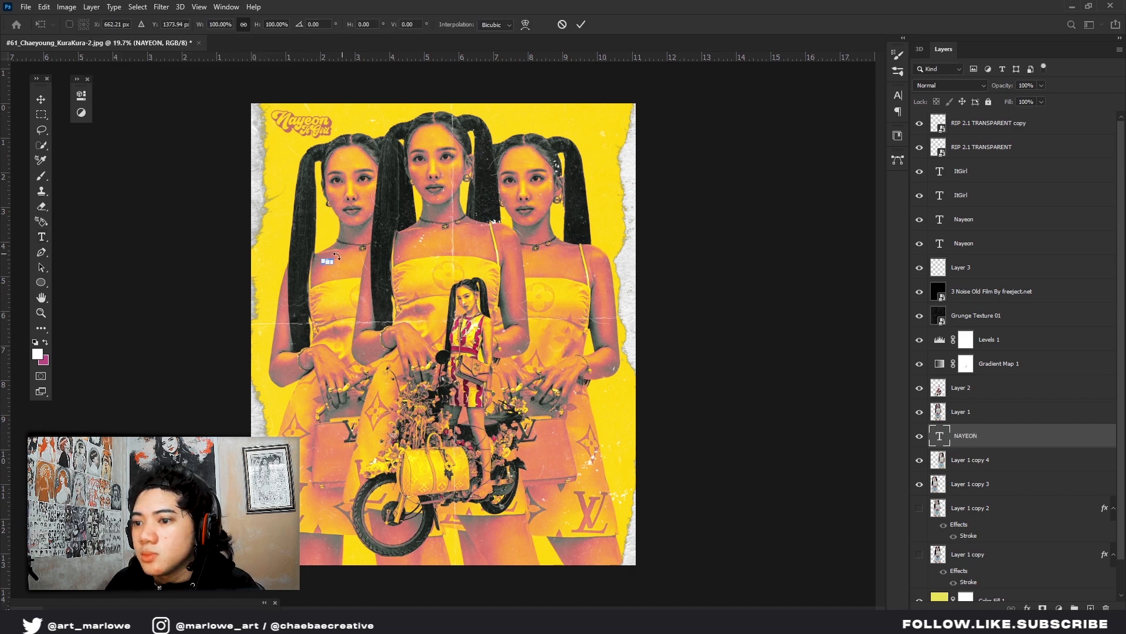
drag(332, 258, 641, 182)
drag(578, 253, 541, 266)
key(Return)
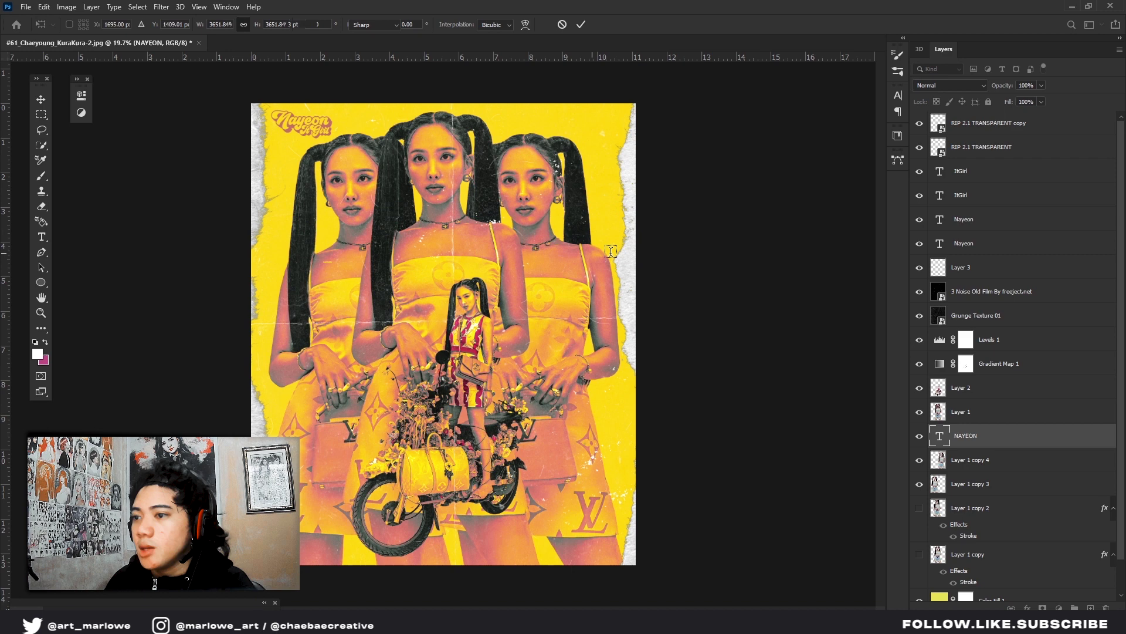
double_click(584, 276)
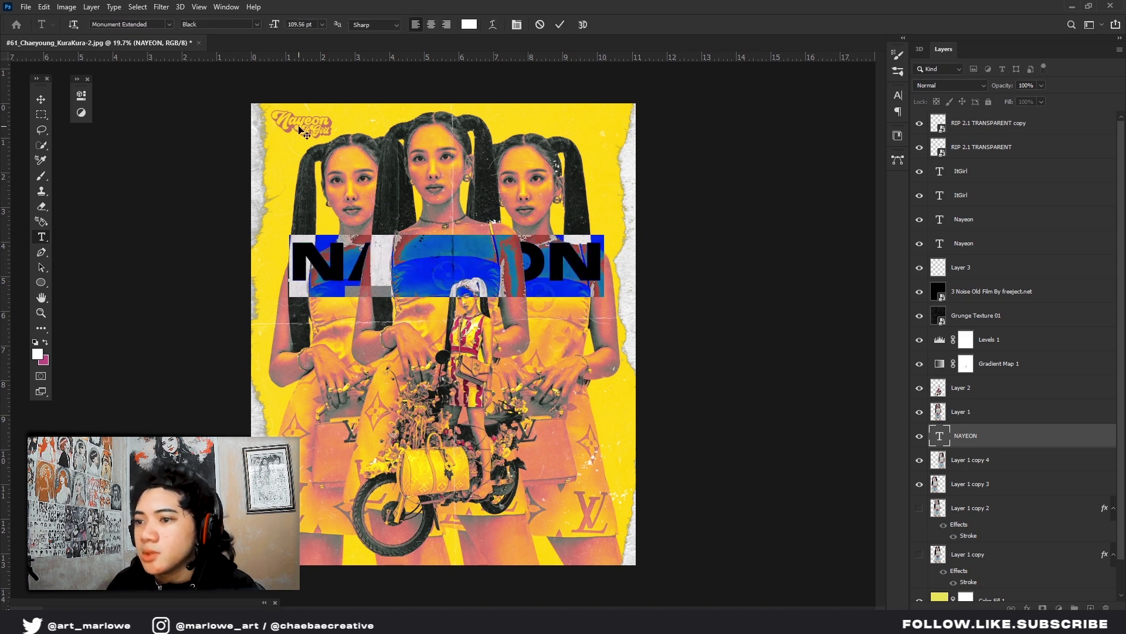
click(559, 26)
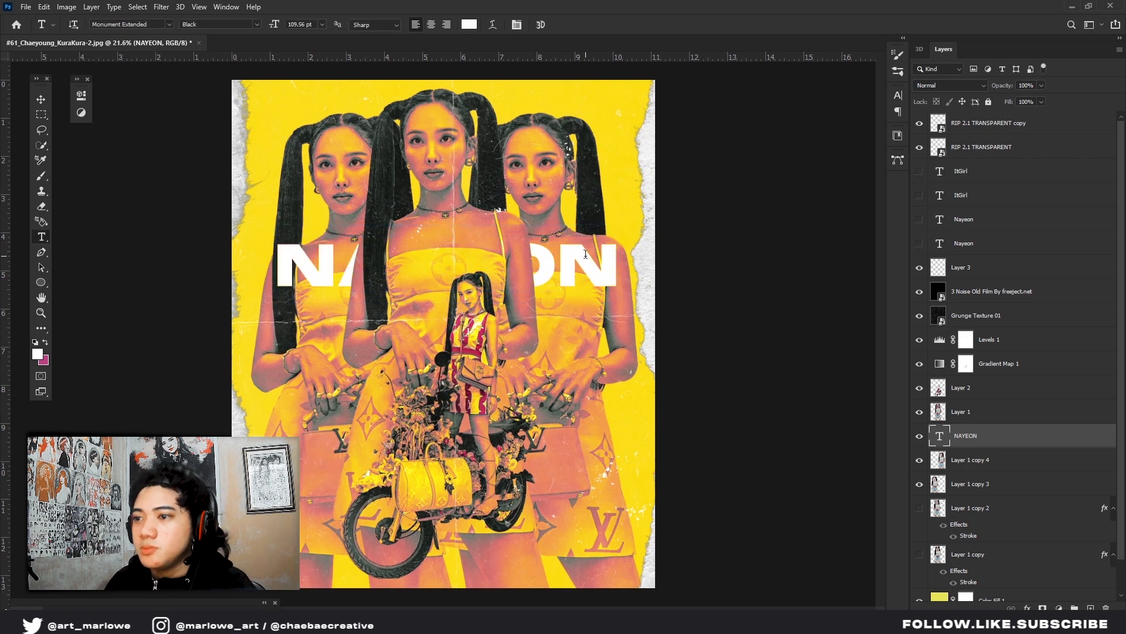
click(129, 24)
key(ctrl+t)
drag(581, 229, 606, 225)
key(Return)
Duplicate NAYEON with a different font and show all four logo text layers again
key(ctrl+j)
click(129, 25)
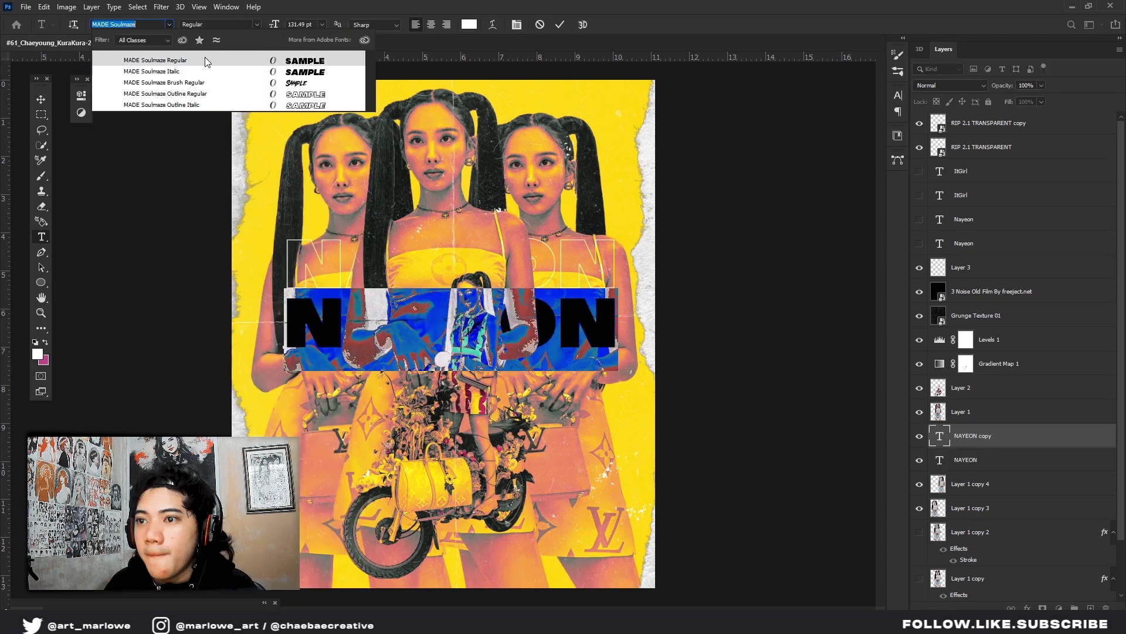
click(206, 58)
key(ctrl+Return)
click(998, 243)
drag(919, 171, 919, 243)
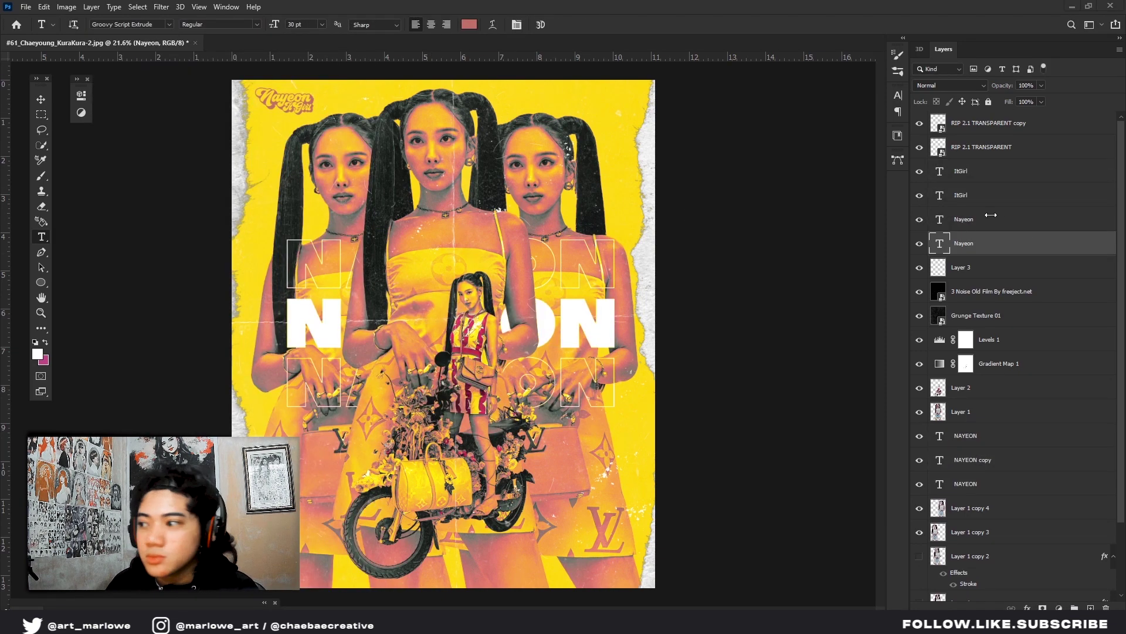
Draw an 85 px square filled with the dark hair colour above the head
scroll(639, 213, up, 5)
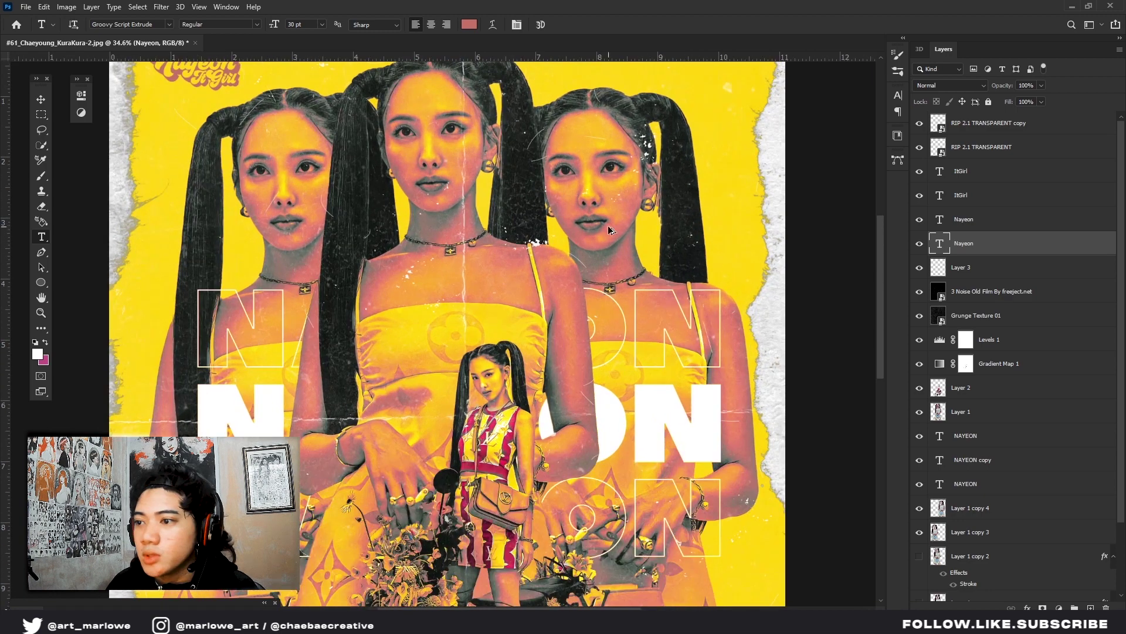
key(b)
scroll(638, 213, up, 3)
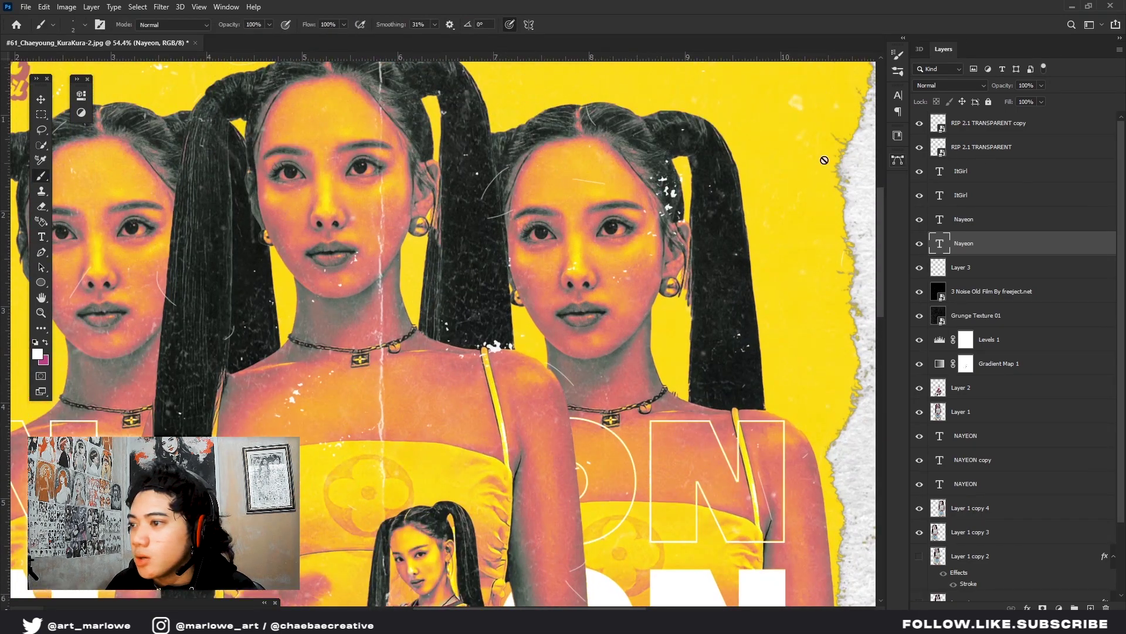
scroll(824, 160, up, 3)
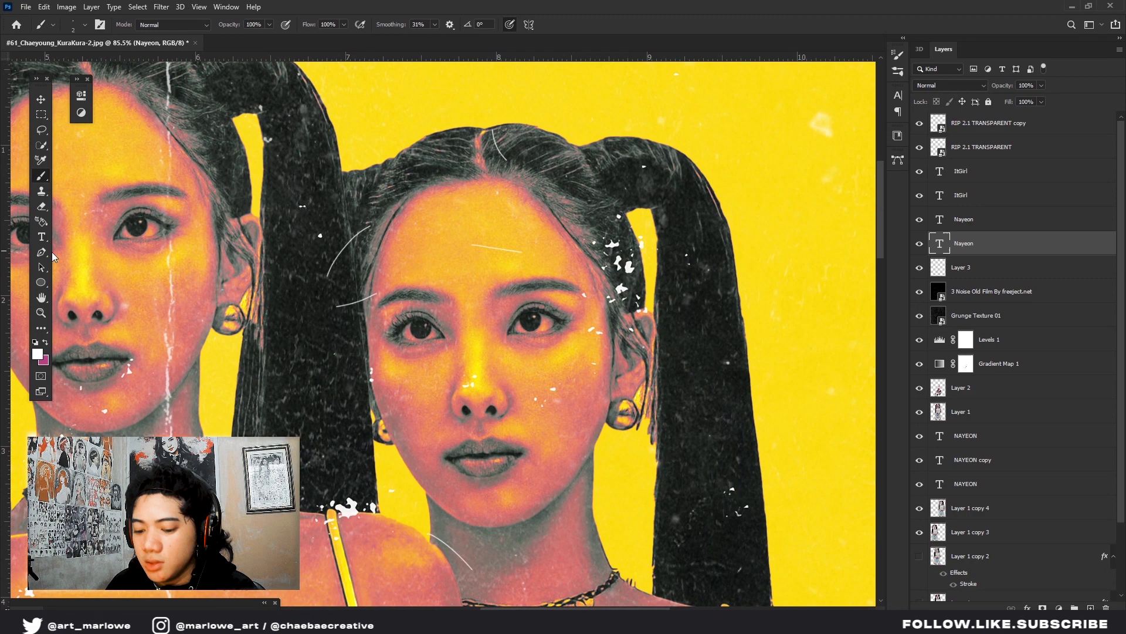
right_click(40, 282)
click(82, 285)
scroll(660, 197, up, 2)
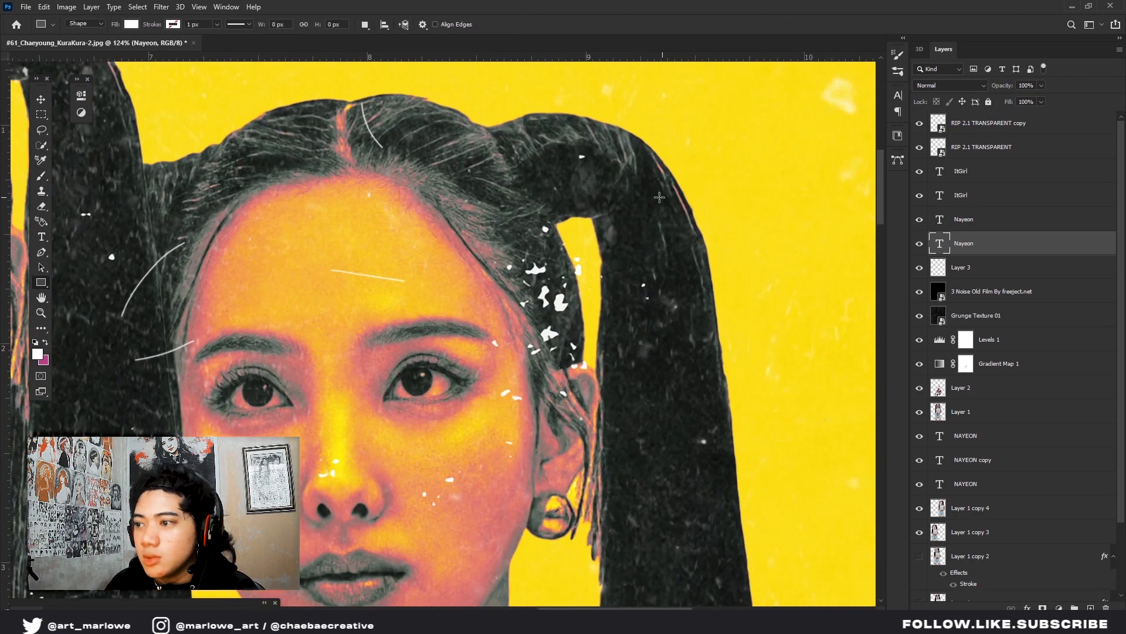
click(655, 196)
scroll(654, 197, down, 2)
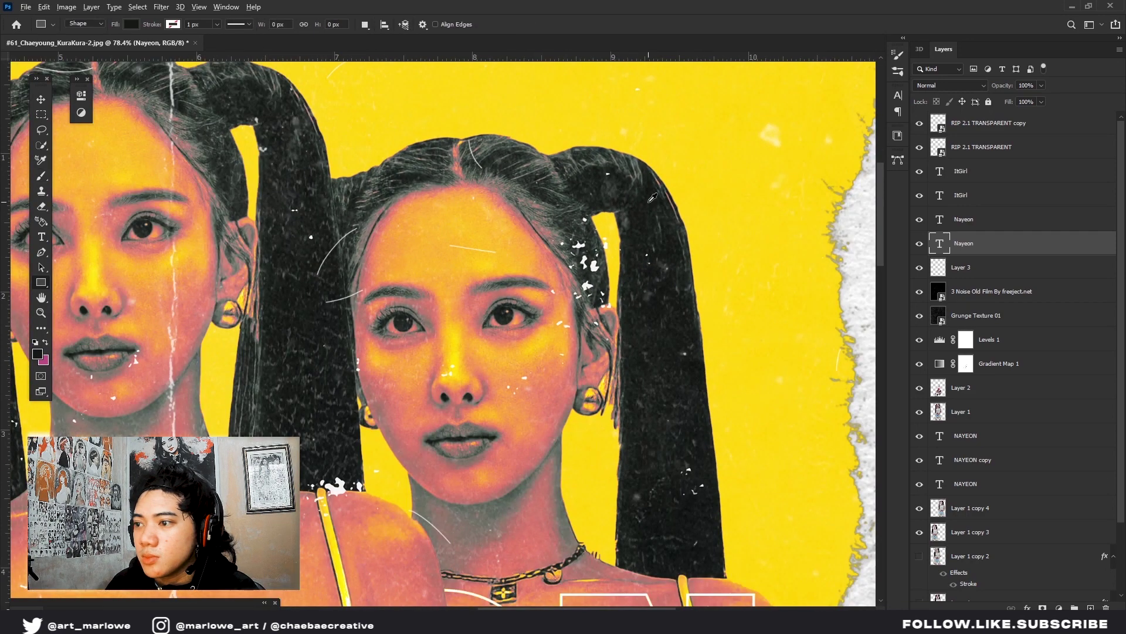
click(653, 198)
scroll(648, 229, up, 2)
click(656, 241)
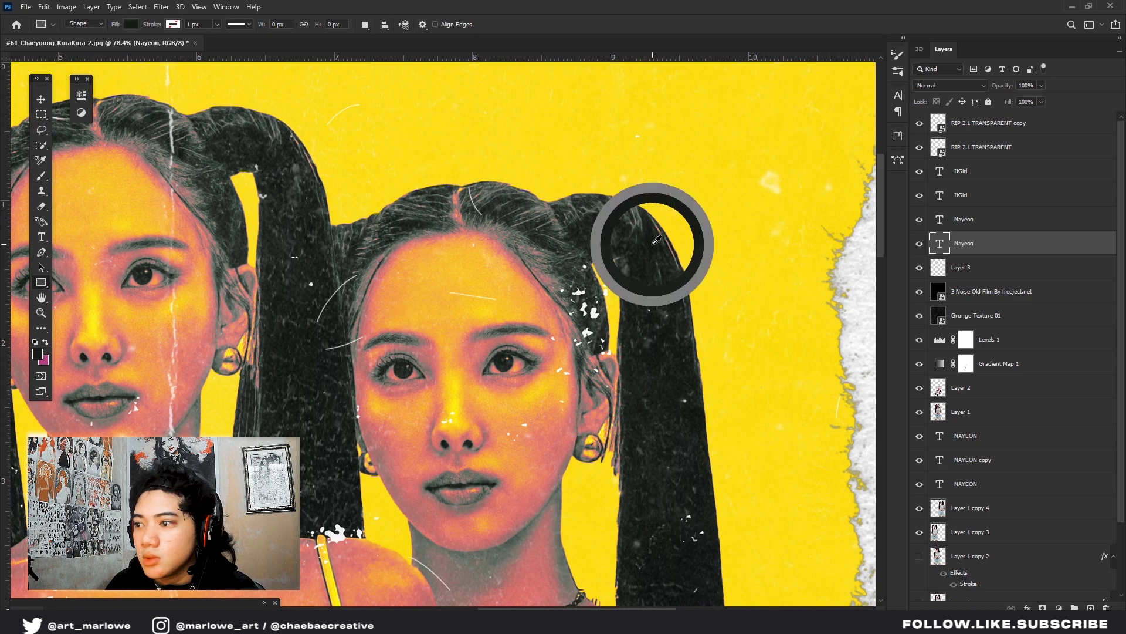
scroll(647, 230, up, 4)
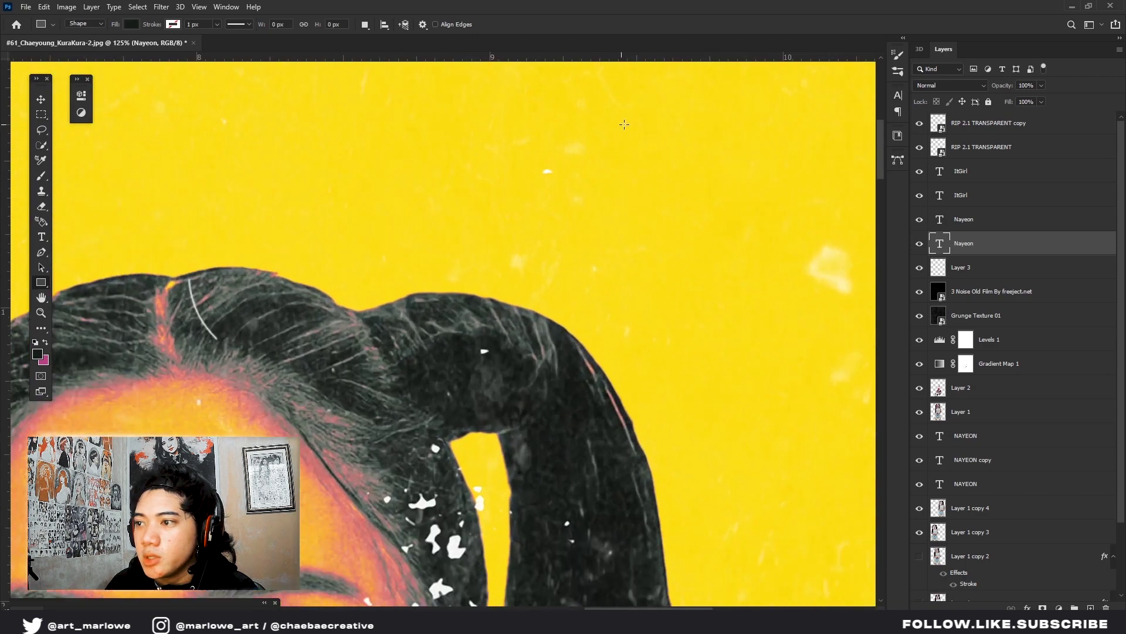
drag(564, 101, 648, 183)
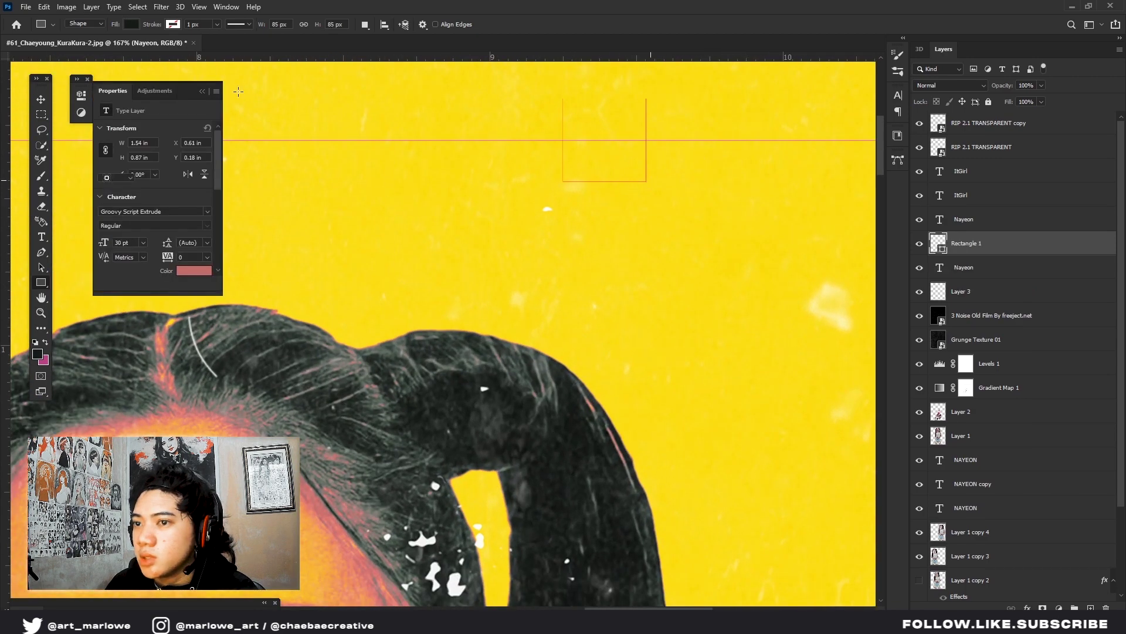
Duplicate the square three times, placing the copies in a row
click(206, 90)
scroll(416, 164, down, 1)
key(ctrl+j)
key(ctrl+t)
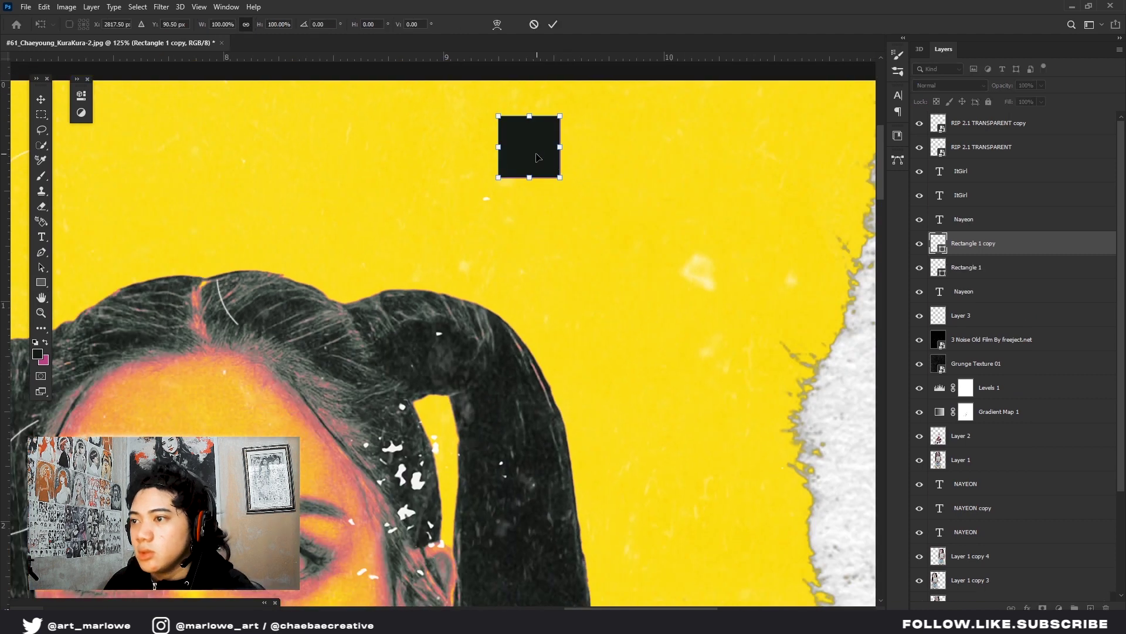
drag(540, 164, 783, 161)
key(Return)
key(ctrl+j)
key(ctrl+t)
key(Return)
key(ctrl+j)
key(ctrl+t)
key(Return)
Adjust the fourth and third squares so the row is evenly spaced
click(944, 223)
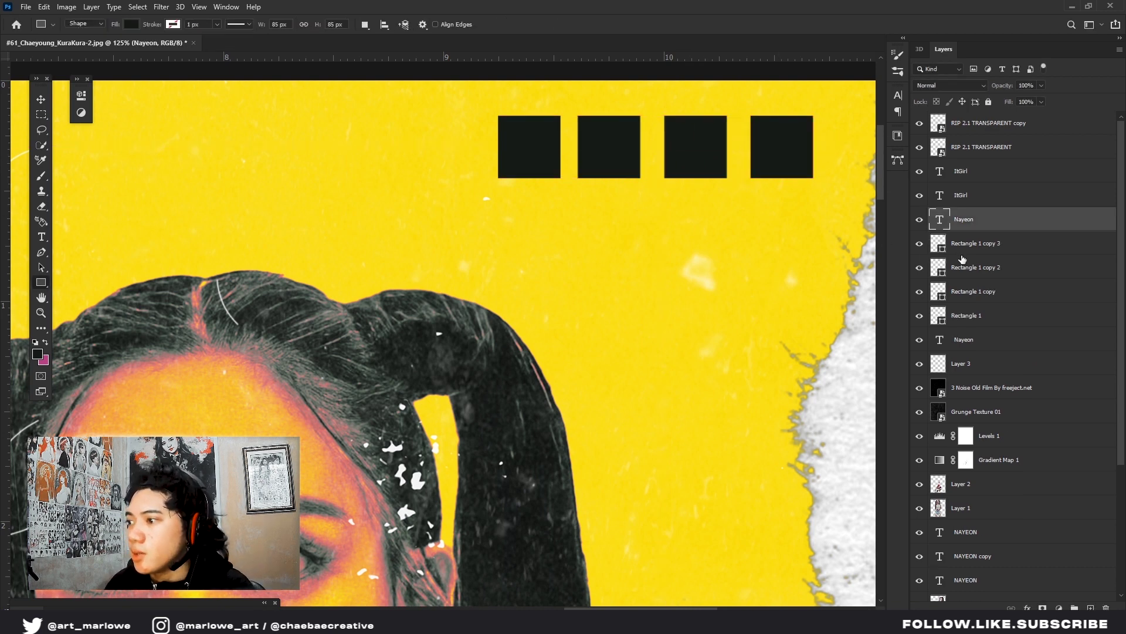
click(960, 252)
key(ctrl+t)
key(Return)
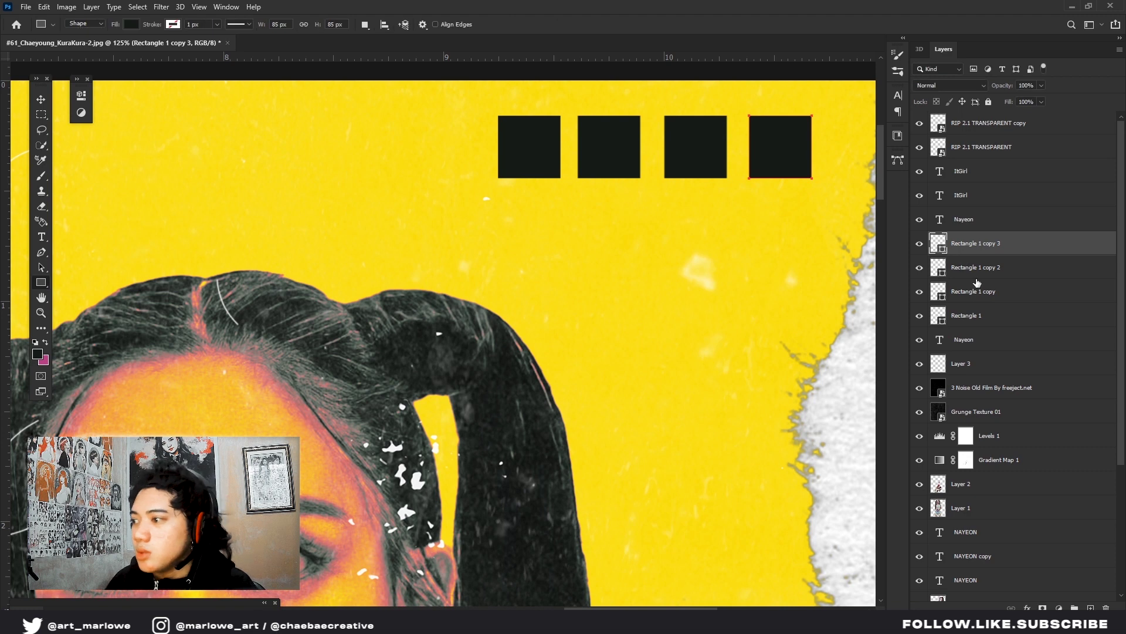
click(975, 271)
key(ctrl+t)
key(Return)
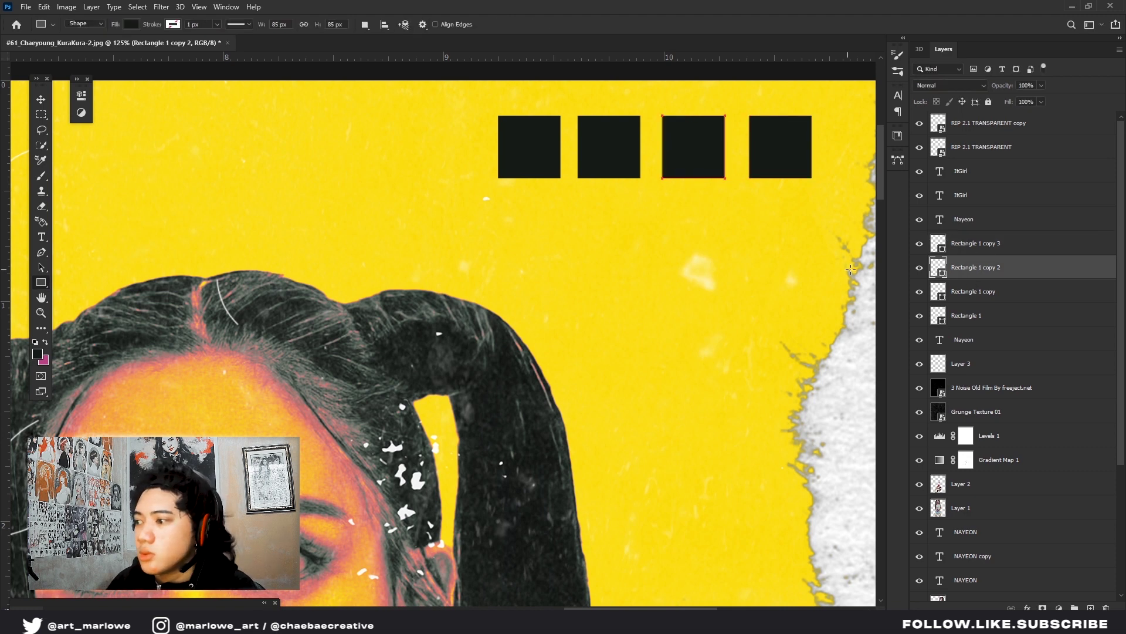
Recolour the second square salmon, sampled from a skin tone on the poster
click(920, 243)
click(920, 267)
click(919, 292)
click(919, 292)
double_click(939, 292)
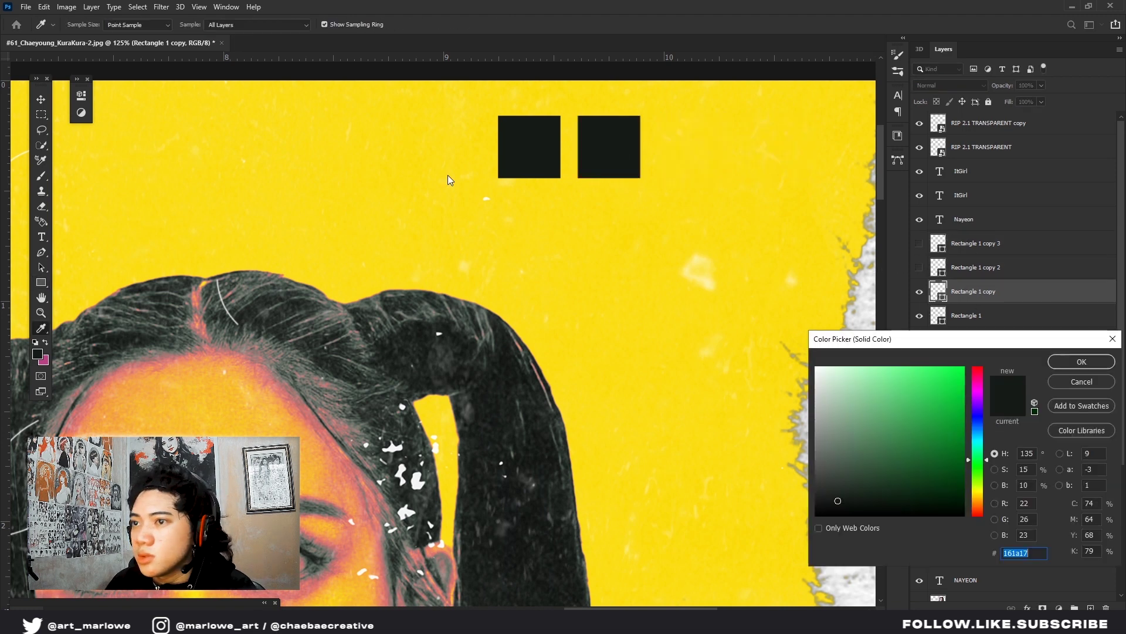
click(264, 375)
key(Return)
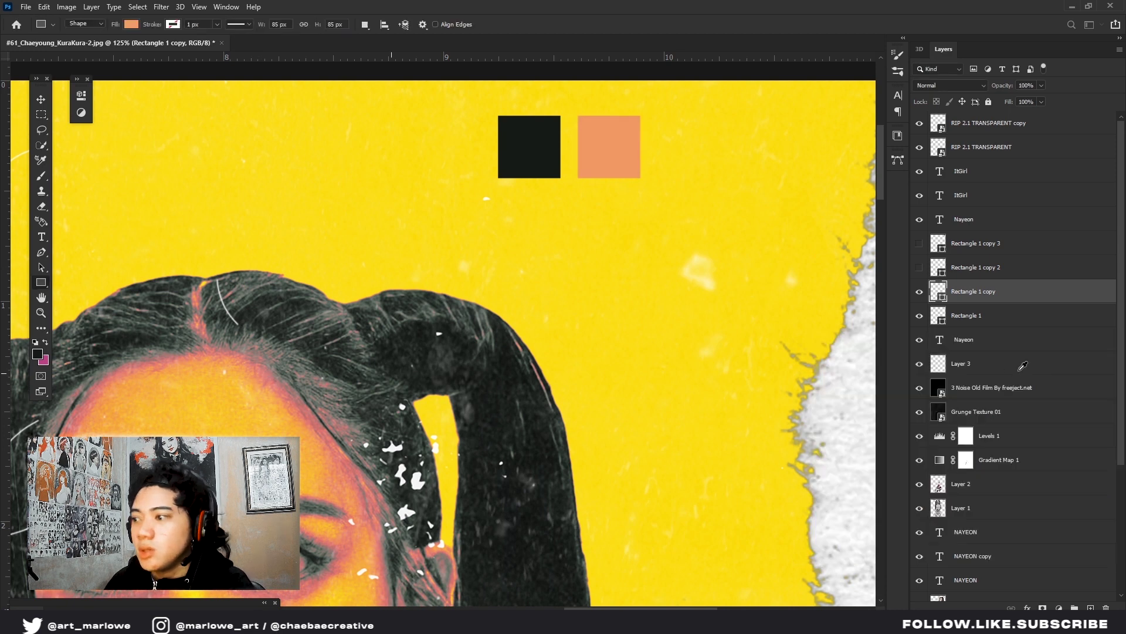
Recolour the third square greyish mauve and the fourth square orange, using sampled skin tones
click(920, 267)
double_click(939, 267)
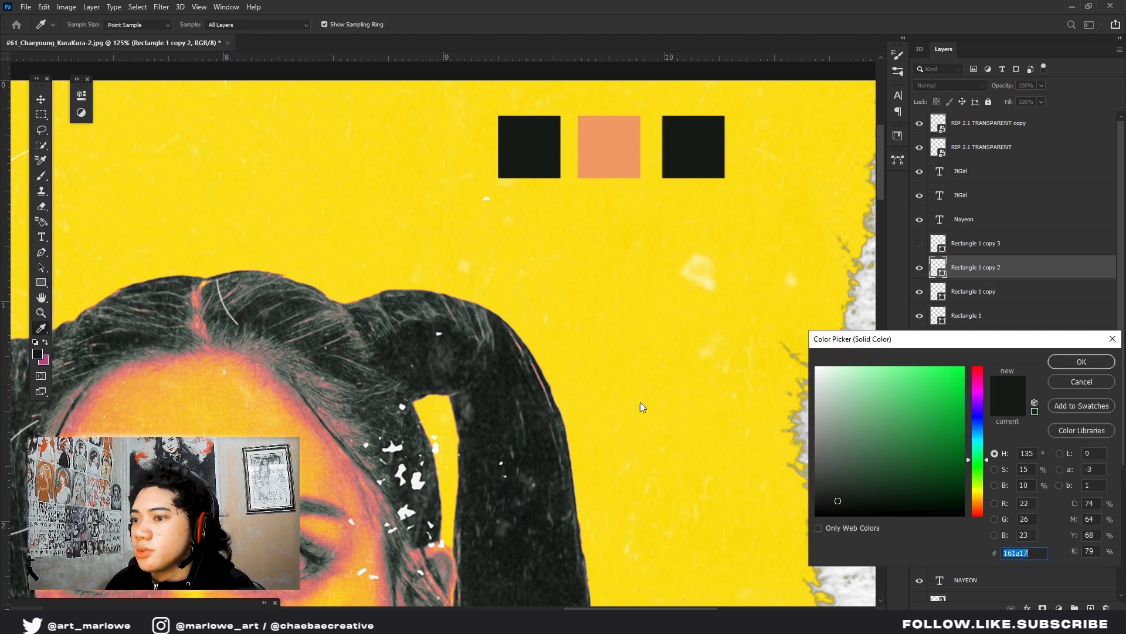
click(164, 393)
click(123, 368)
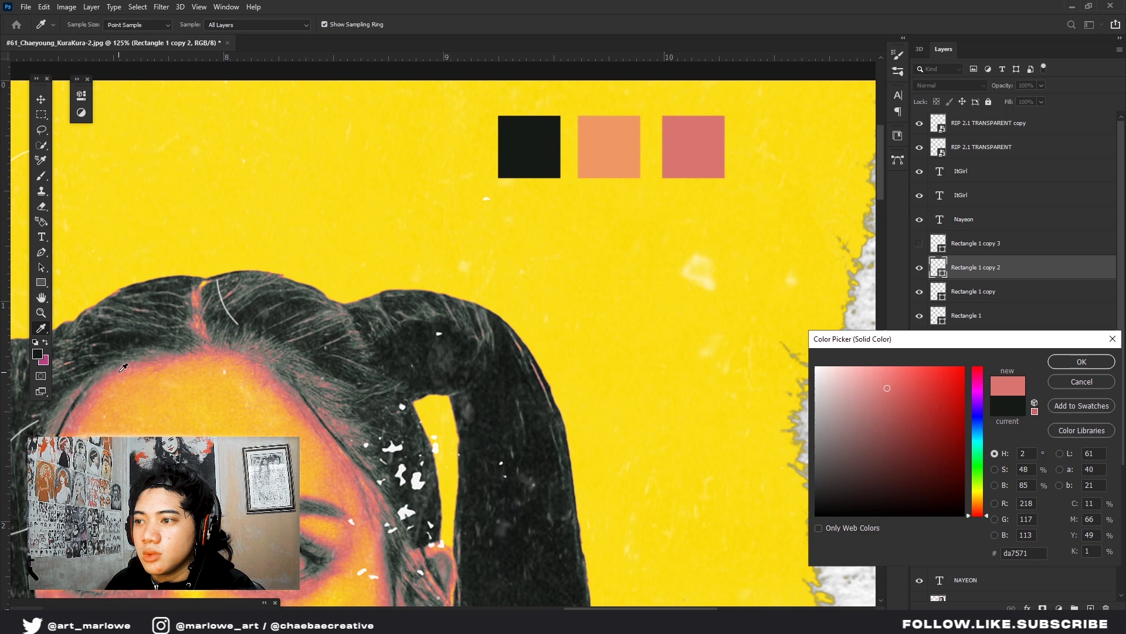
click(202, 312)
click(1081, 361)
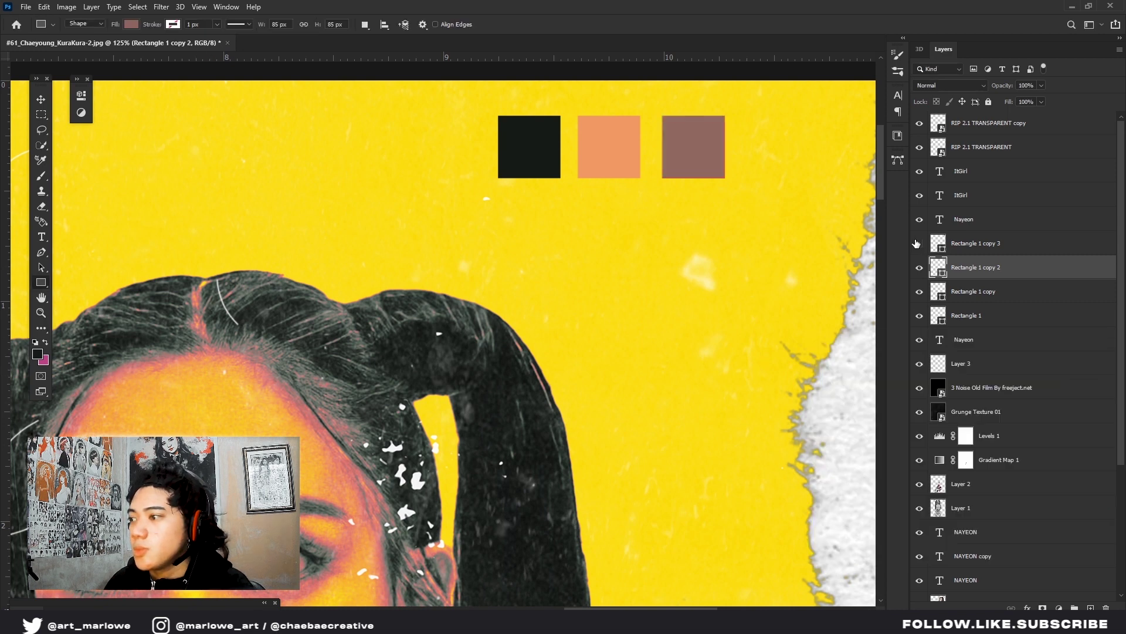
click(920, 243)
double_click(939, 242)
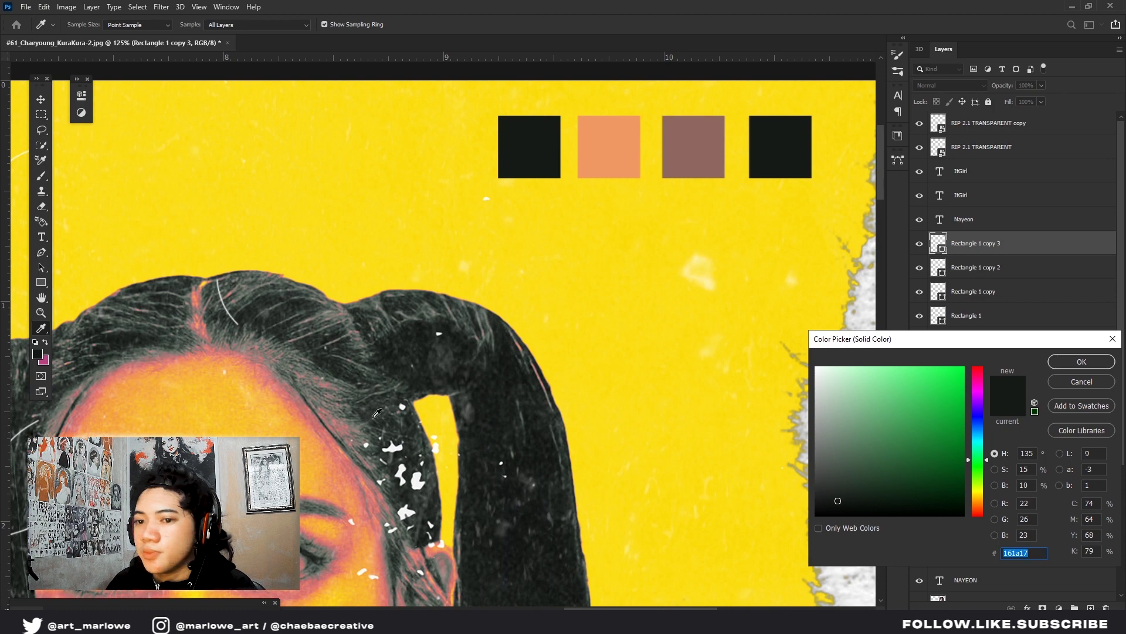
click(319, 526)
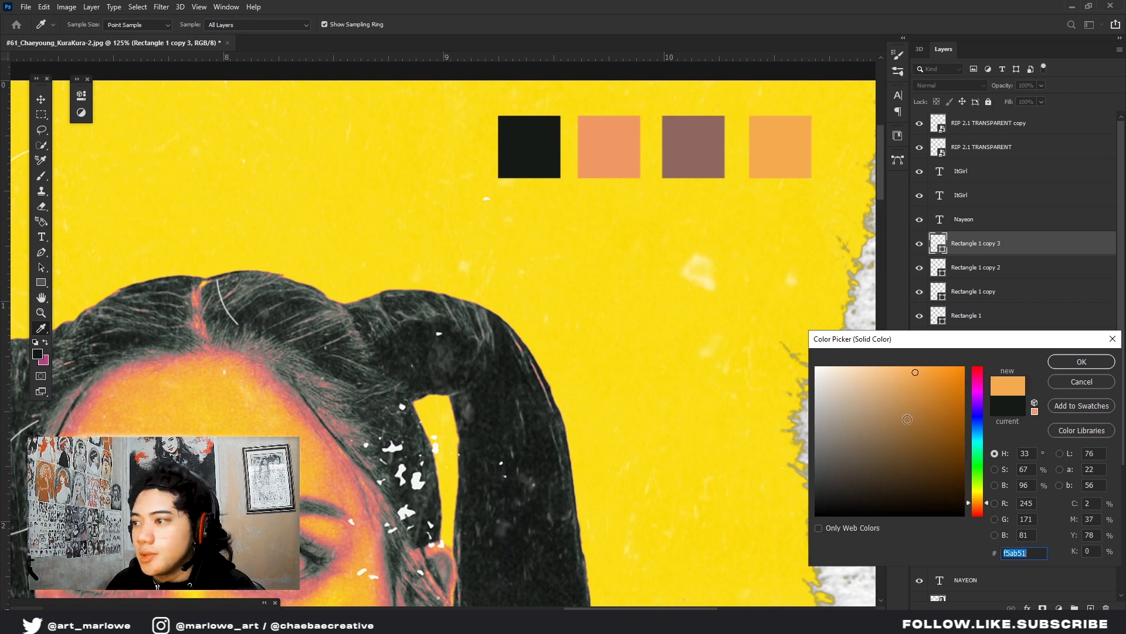
key(Return)
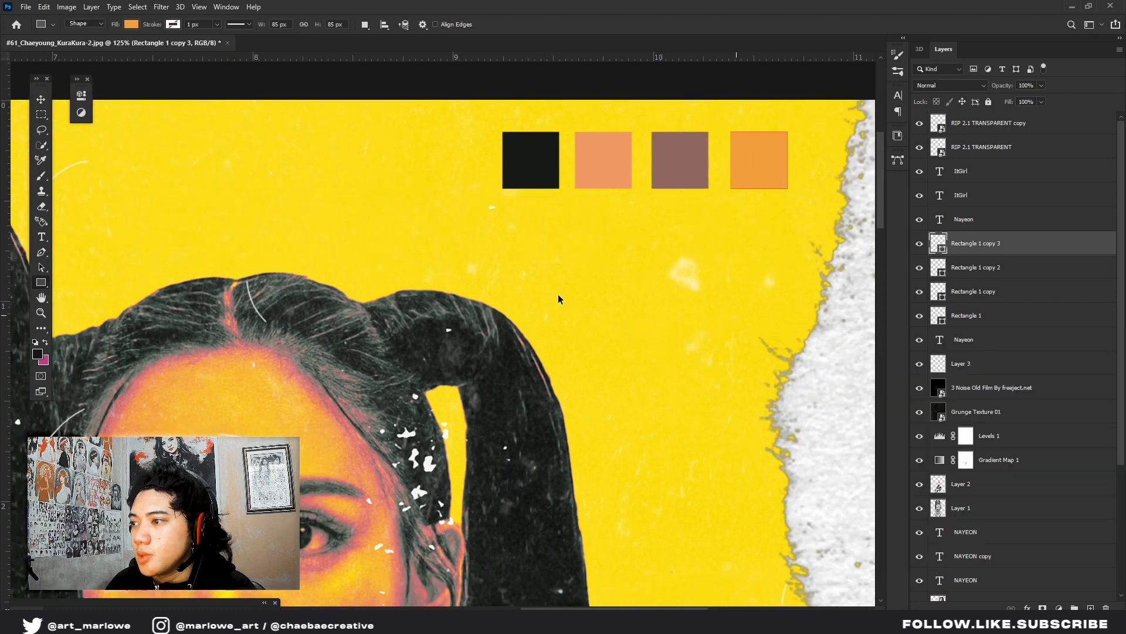
Group the four squares, shrink them into a small palette, and paste the Parental Advisory label
scroll(558, 294, down, 5)
click(965, 315)
shift+click(970, 259)
key(ctrl+g)
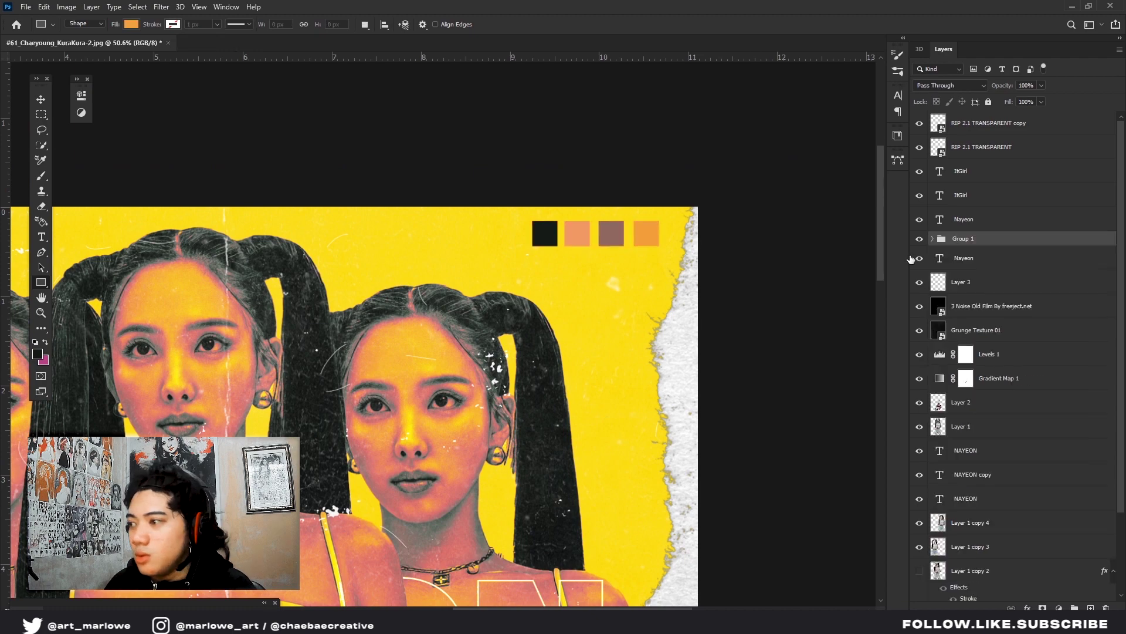
key(ctrl+t)
drag(532, 246, 578, 237)
scroll(589, 241, up, 2)
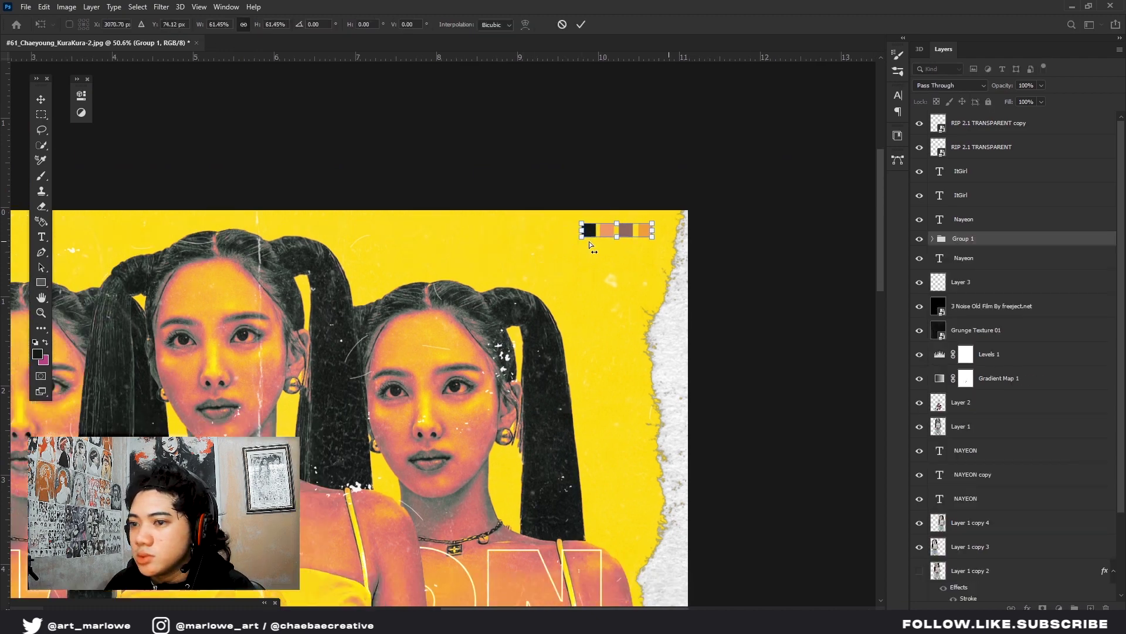
key(Return)
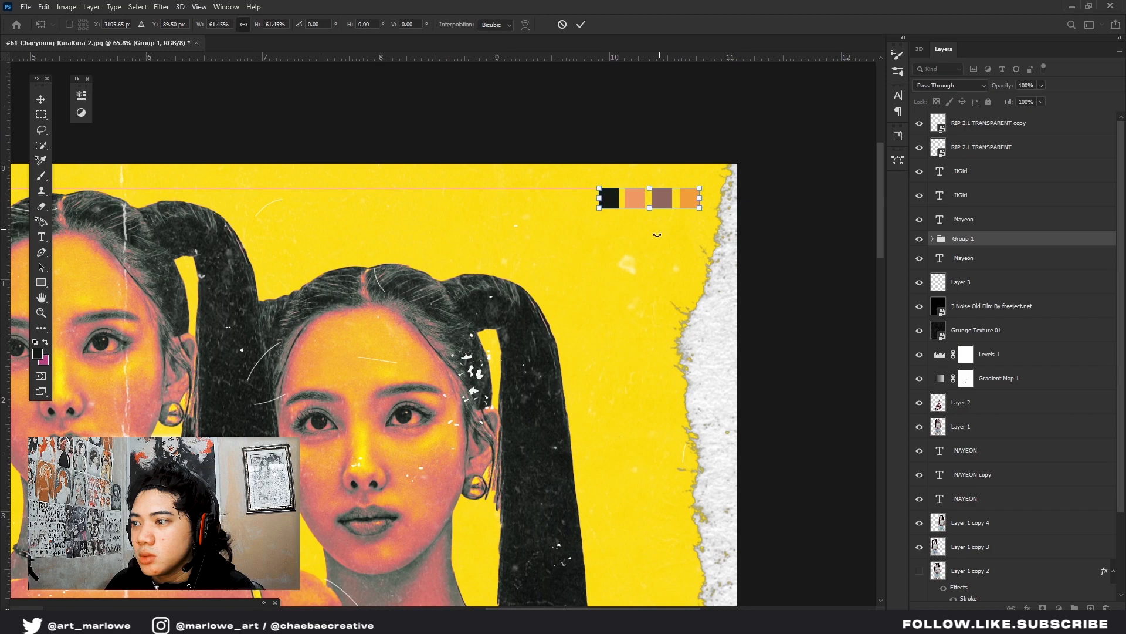
scroll(491, 315, down, 5)
key(ctrl+v)
Shrink the Parental Advisory label to about 47% in the bottom-left corner, below Grunge Texture 01
key(ctrl+t)
scroll(495, 306, up, 1)
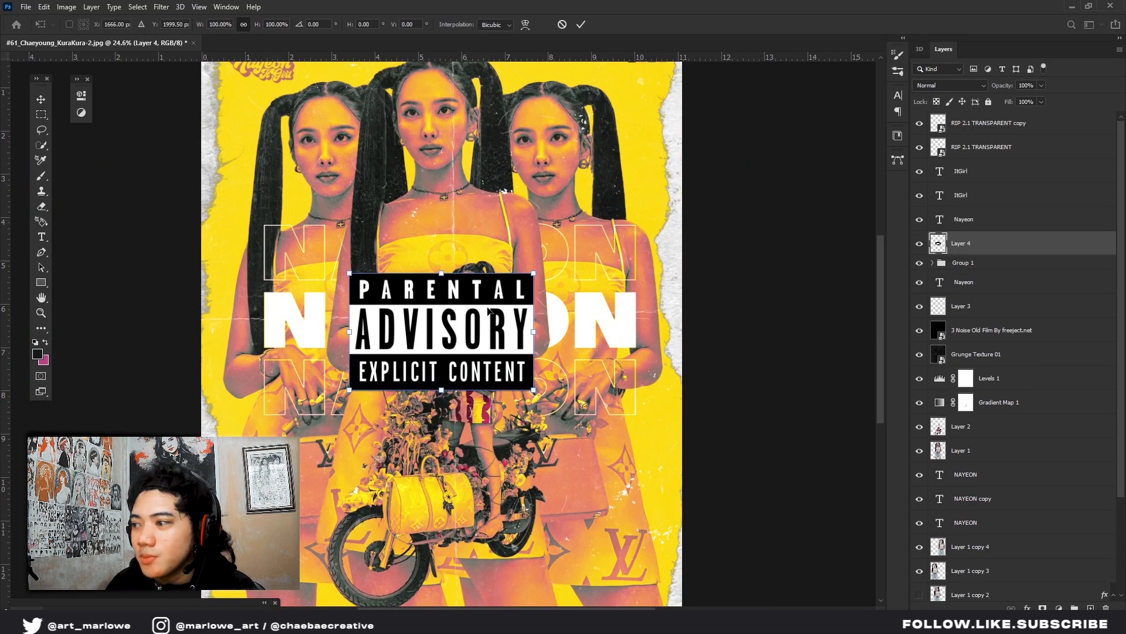
scroll(492, 294, up, 3)
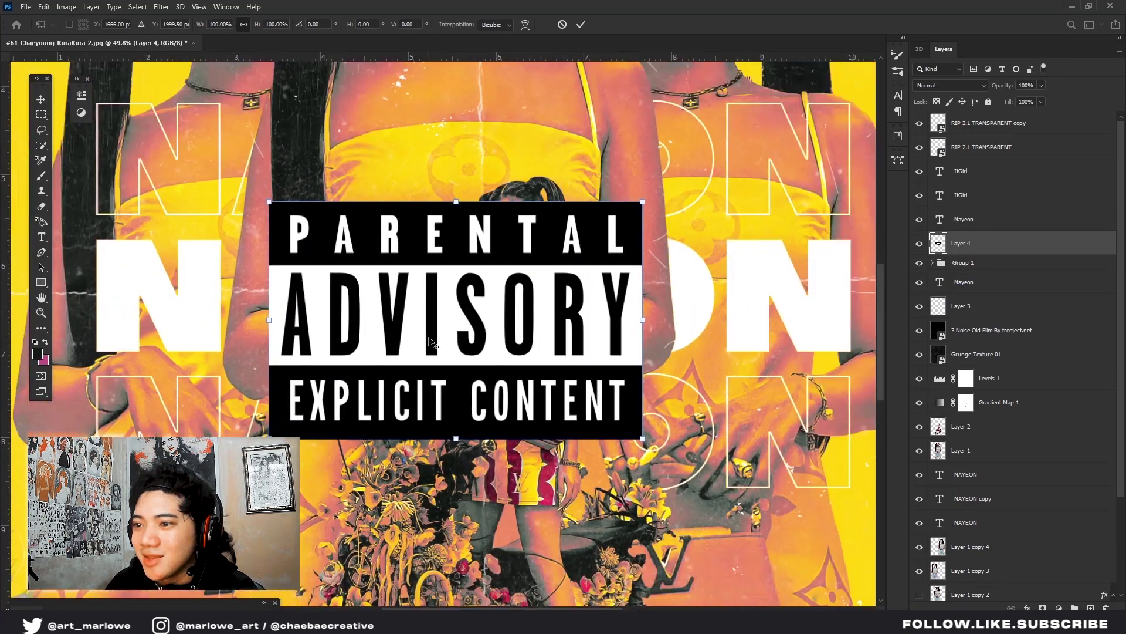
scroll(528, 282, down, 4)
scroll(542, 270, up, 1)
drag(544, 265, 485, 304)
scroll(297, 405, up, 2)
key(ctrl+z)
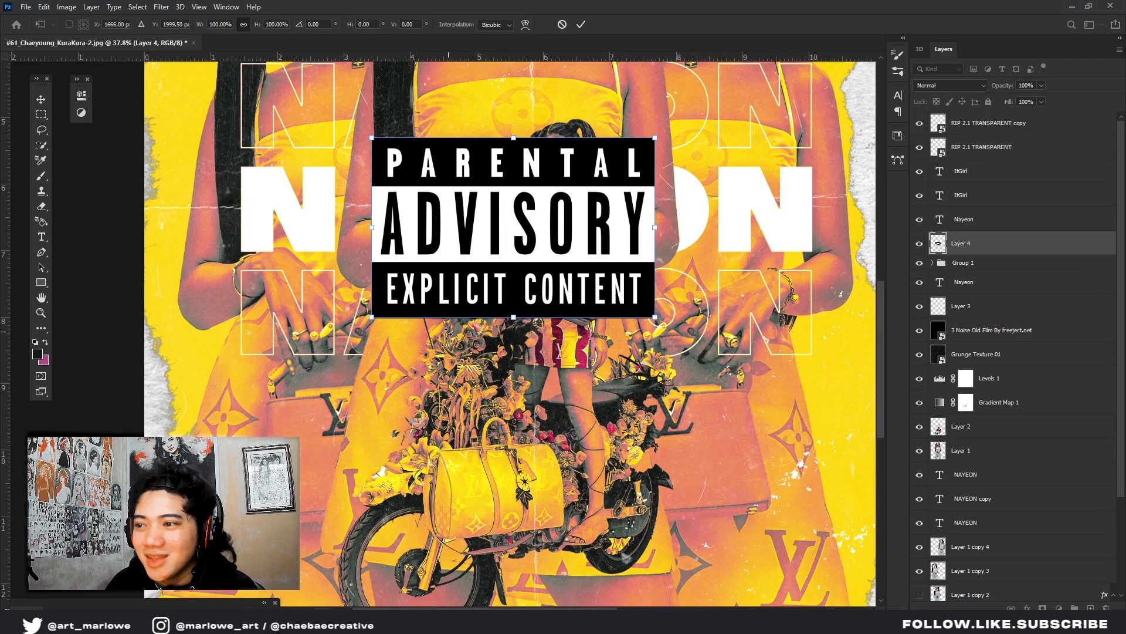
scroll(453, 335, down, 2)
drag(590, 198, 353, 496)
drag(342, 504, 338, 504)
key(Return)
key(u)
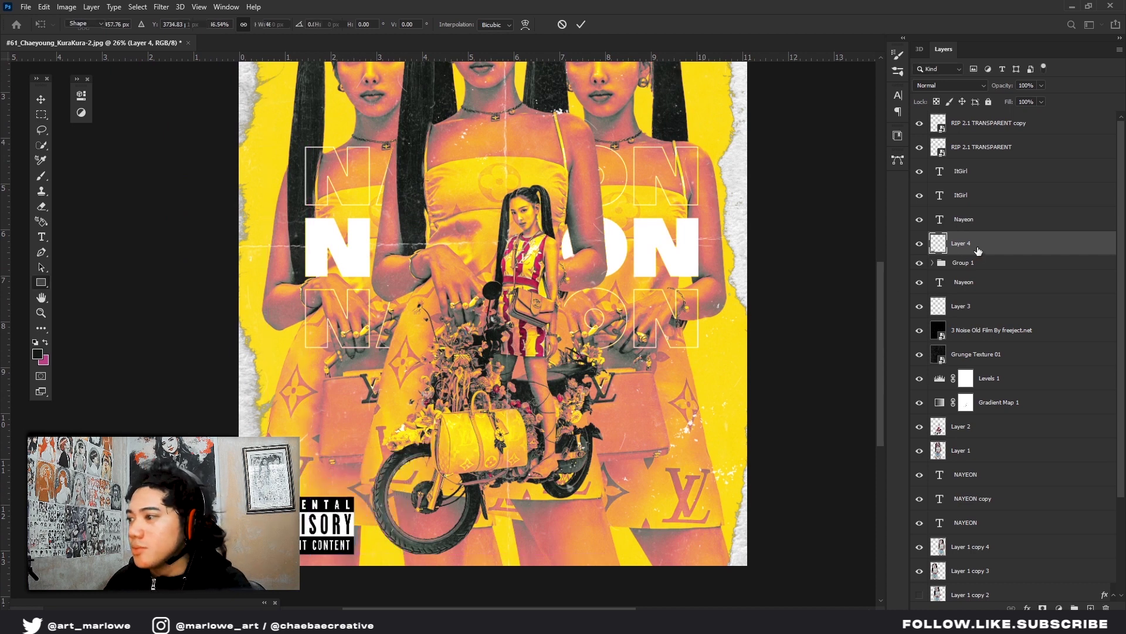
key(ctrl+bracketleft)
key(ctrl+bracketleft)
key(ctrl+bracketleft)
key(ctrl+bracketleft)
key(ctrl+bracketleft)
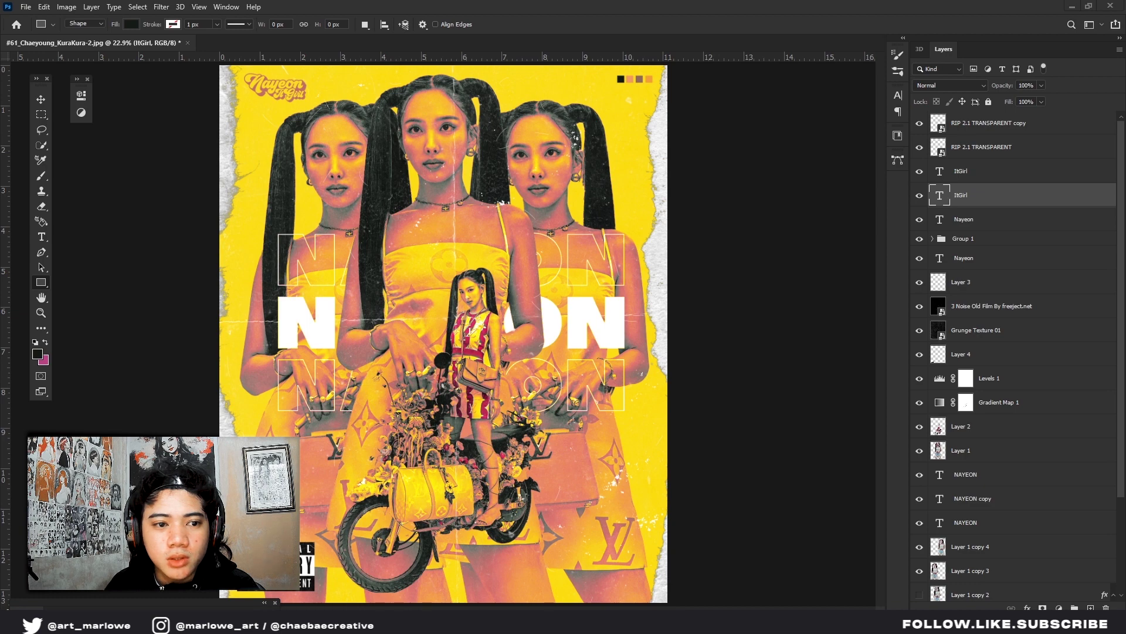
Place the S.P.#001.009 plastic wrap in Screen mode, enlarged to cover the whole poster
drag(430, 213, 446, 202)
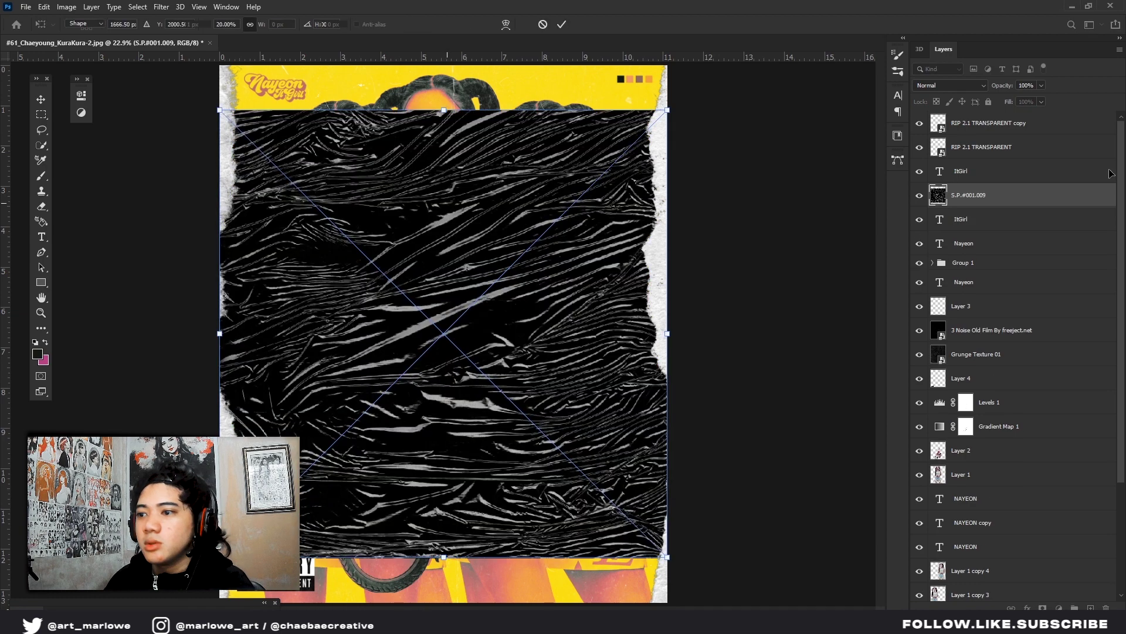
click(960, 88)
click(938, 198)
key(ctrl+t)
key(ctrl+0)
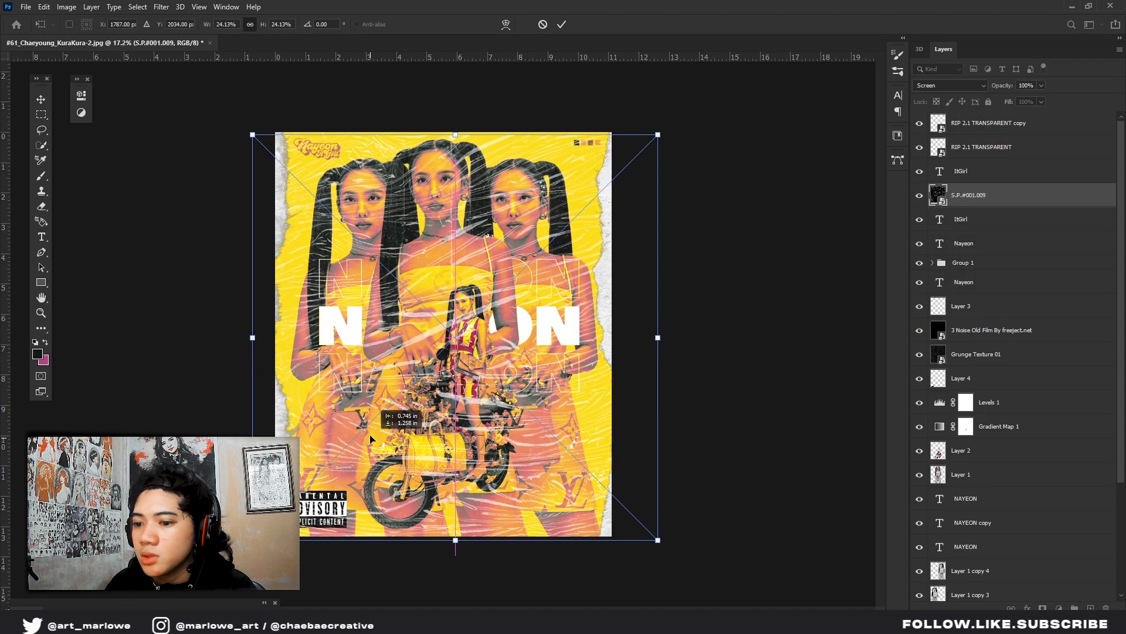
drag(655, 148, 668, 138)
key(Return)
Add a layer mask to the plastic wrap and set up a black brush
key(u)
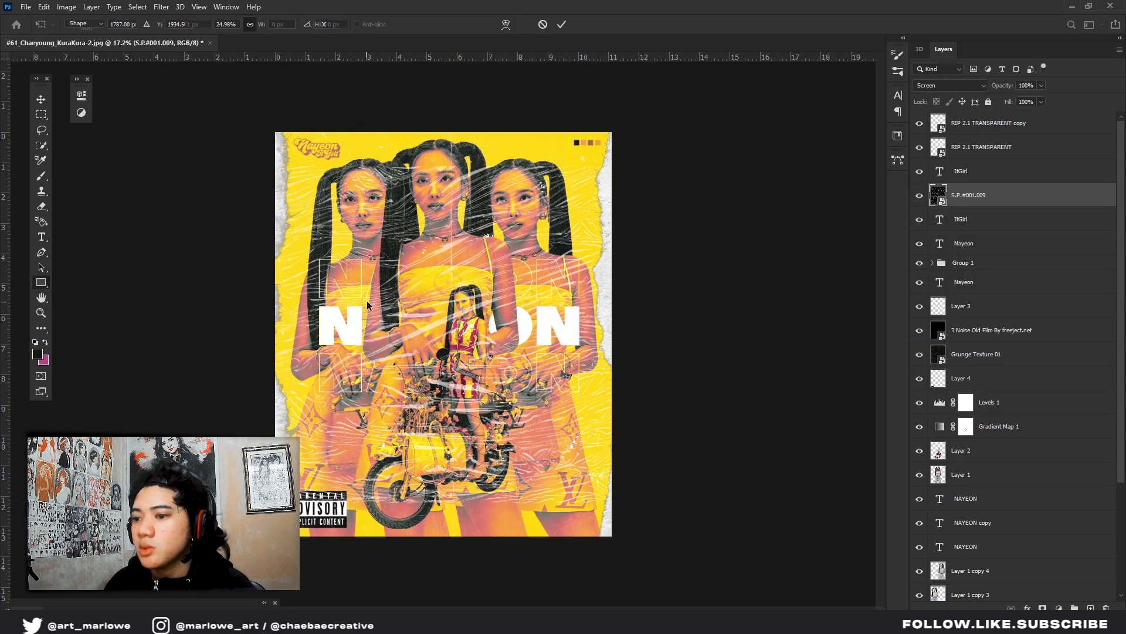
key(ctrl+0)
click(1043, 608)
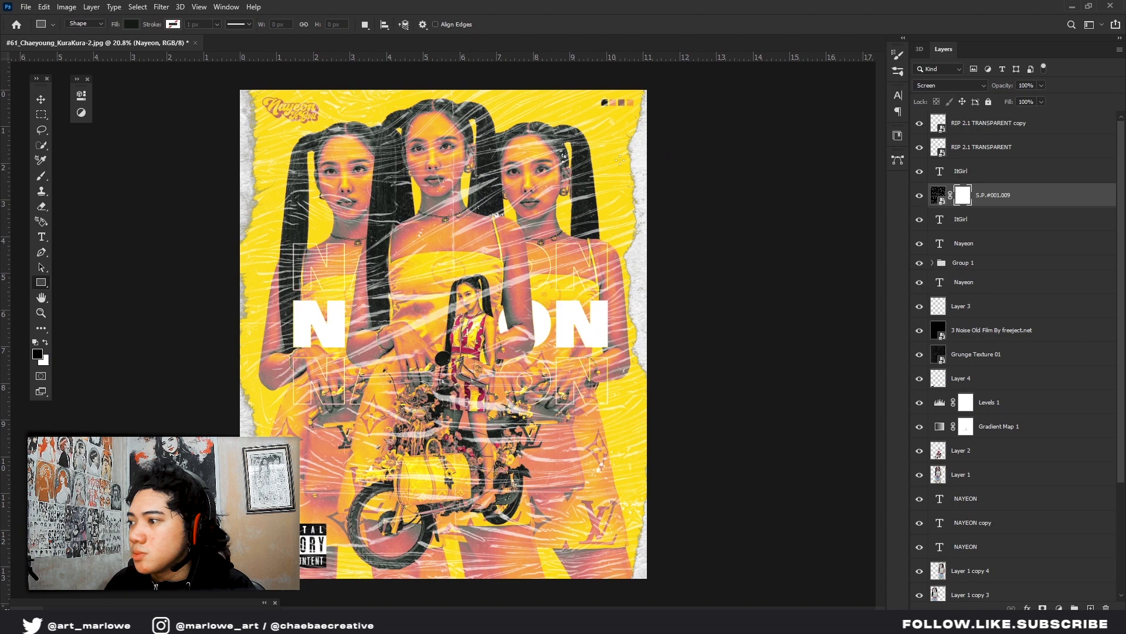
key(b)
key(ctrl+minus)
key(ctrl+0)
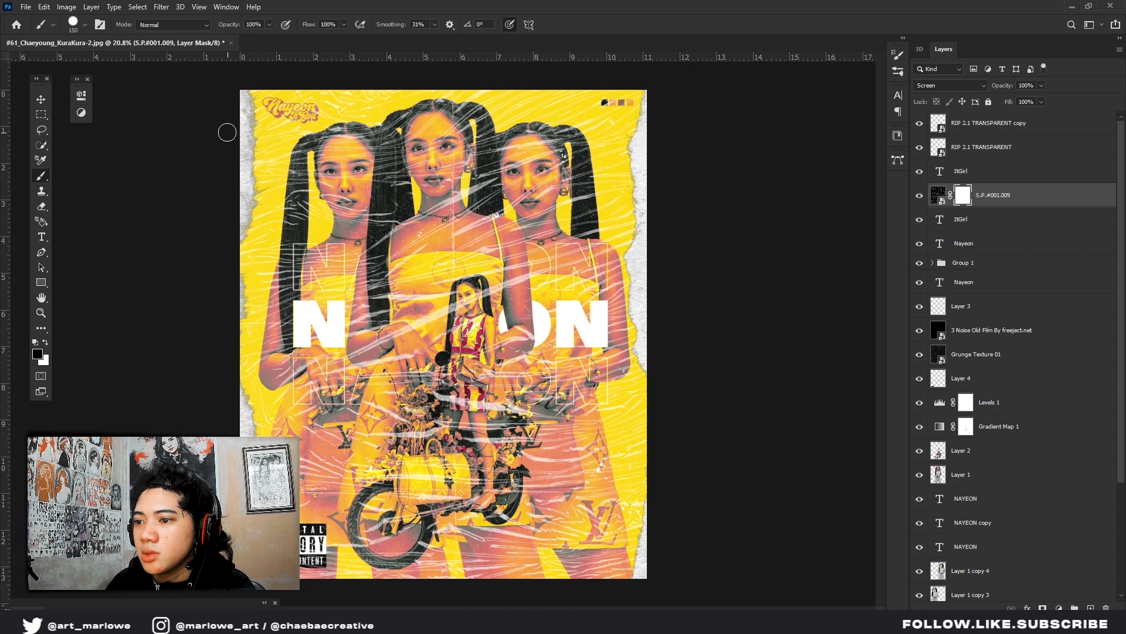
click(435, 144)
key(ctrl+plus)
right_click(501, 305)
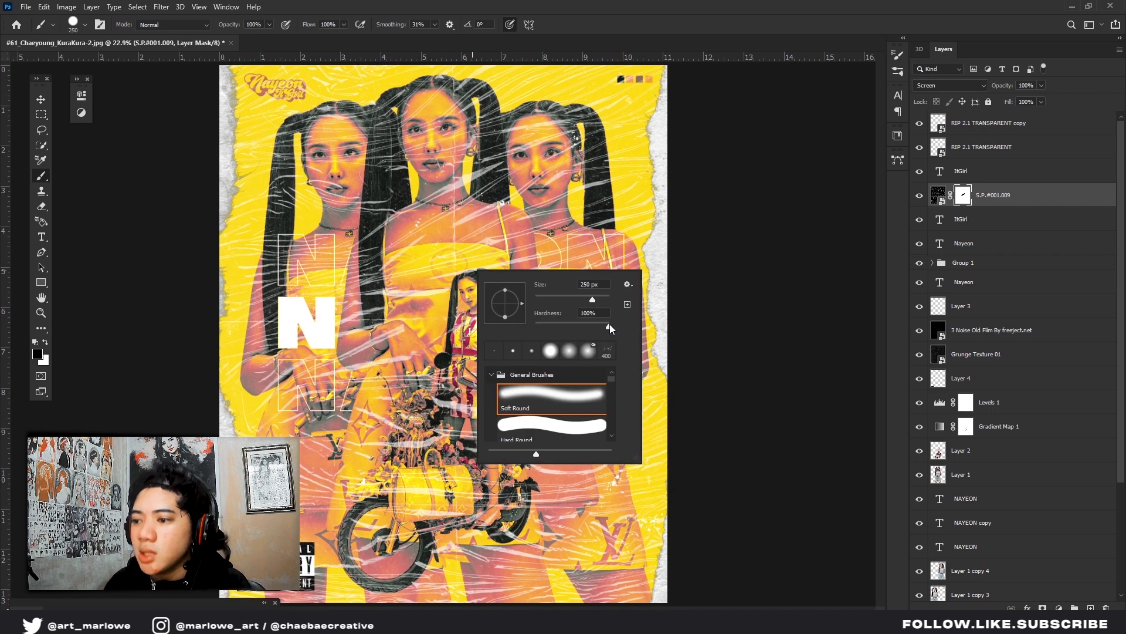
key(Return)
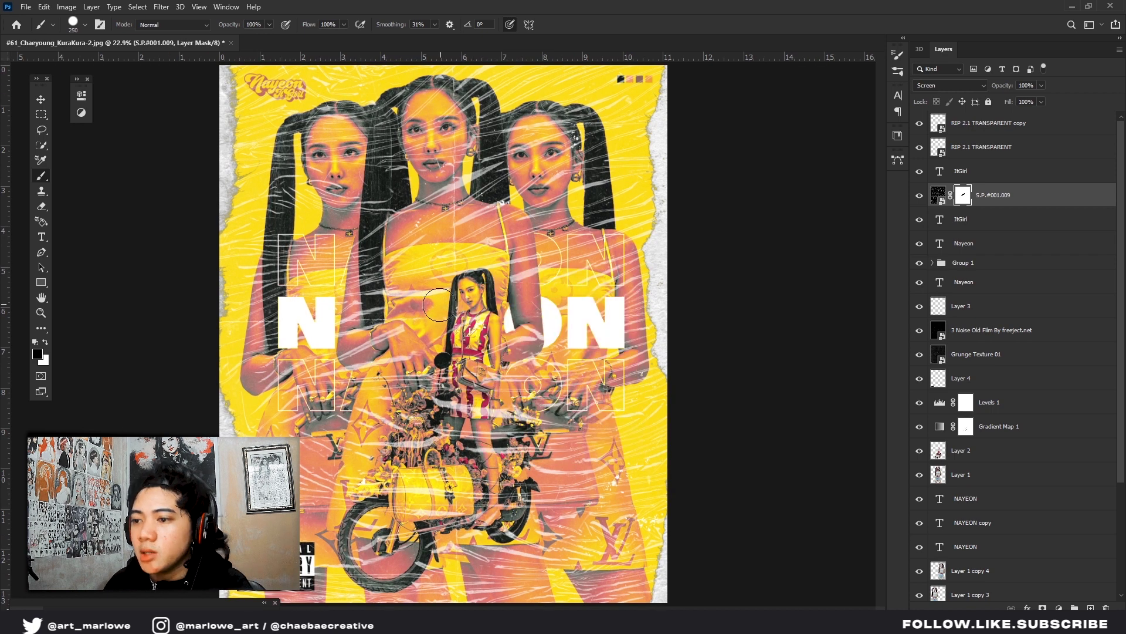
Paint the mask black so the plastic wrap stays off the central figure
scroll(417, 348, up, 1)
scroll(418, 349, up, 1)
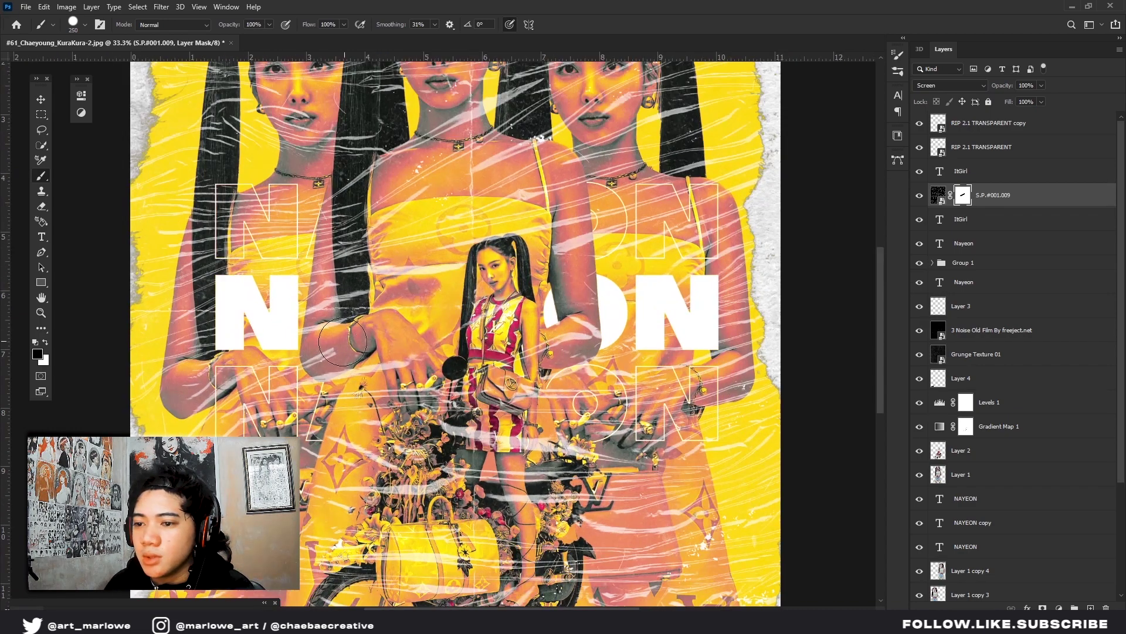
scroll(440, 159, down, 1)
drag(440, 159, 420, 128)
drag(387, 270, 376, 299)
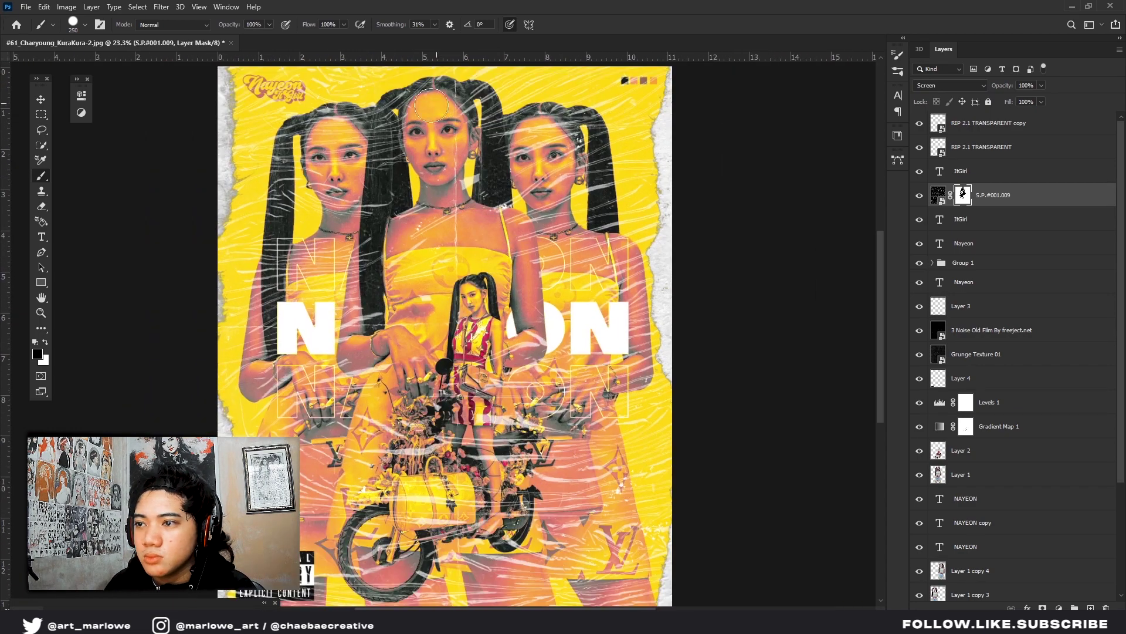
drag(411, 99, 387, 563)
scroll(442, 118, down, 3)
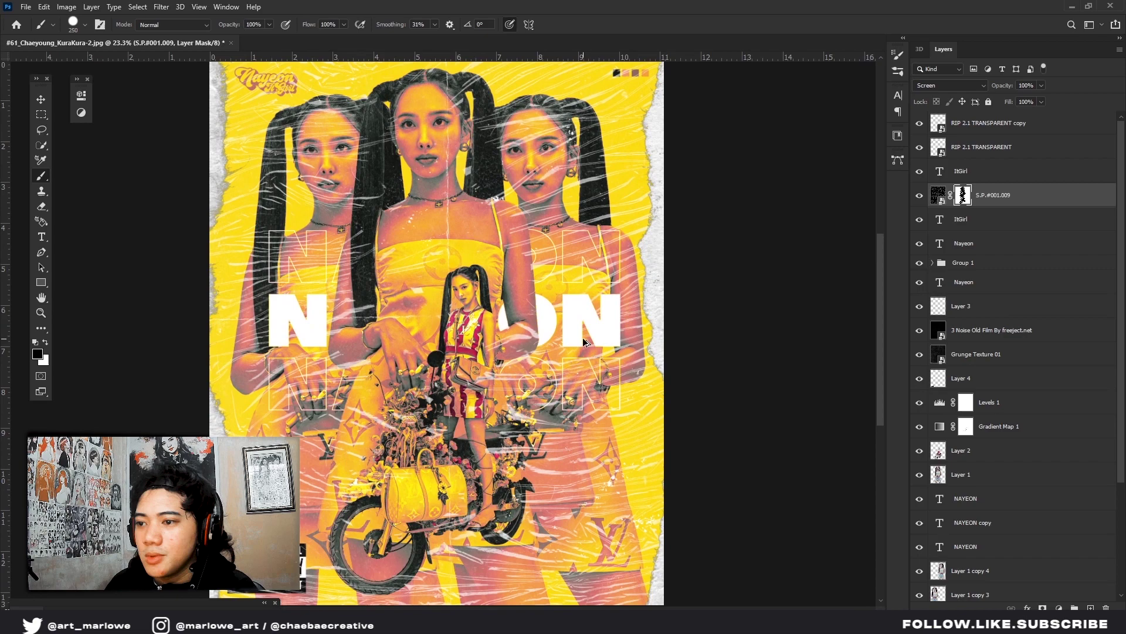
click(928, 450)
scroll(919, 452, down, 1)
On Layer 1, set up the Dodge tool with a brush size of 500
click(933, 450)
scroll(472, 176, up, 3)
scroll(473, 176, down, 2)
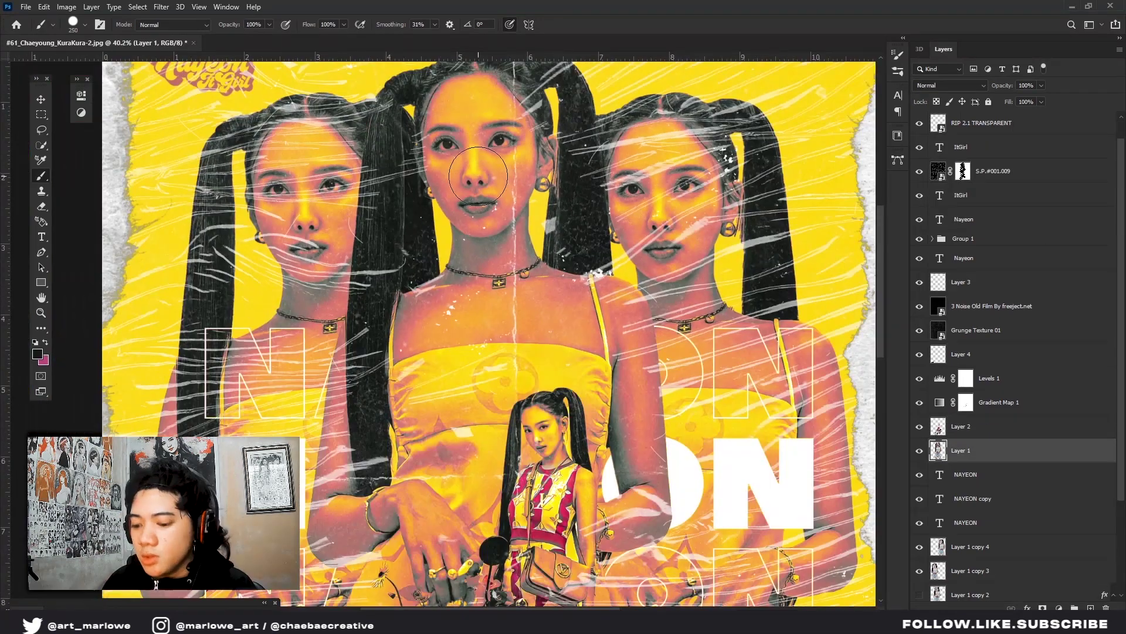
key(o)
scroll(398, 140, up, 1)
scroll(398, 140, down, 1)
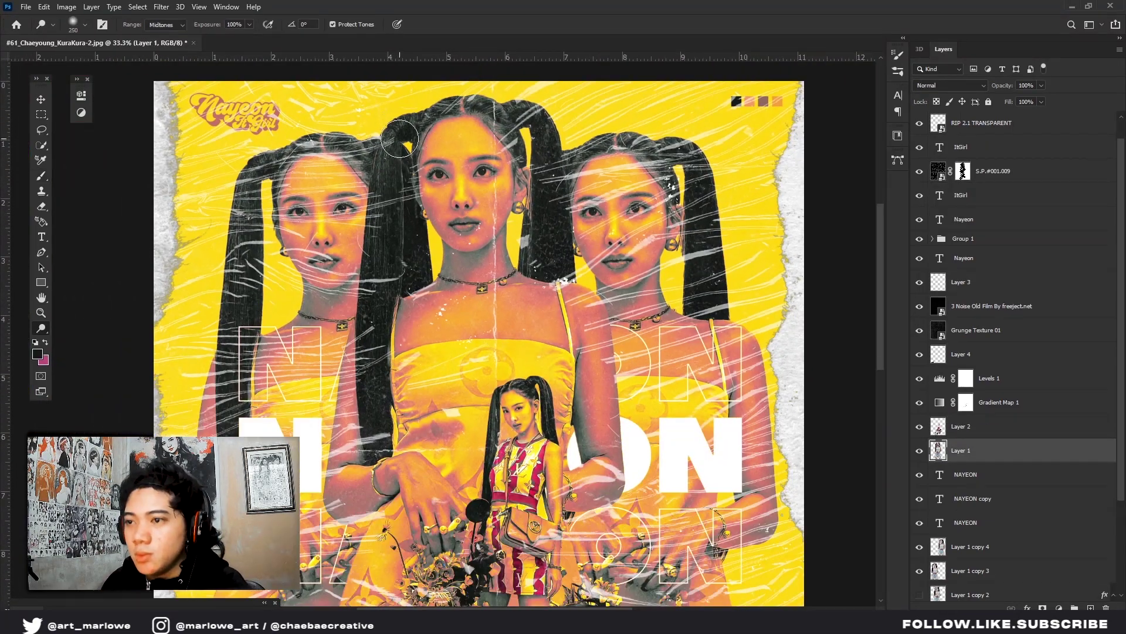
key(bracketleft)
scroll(399, 139, up, 1)
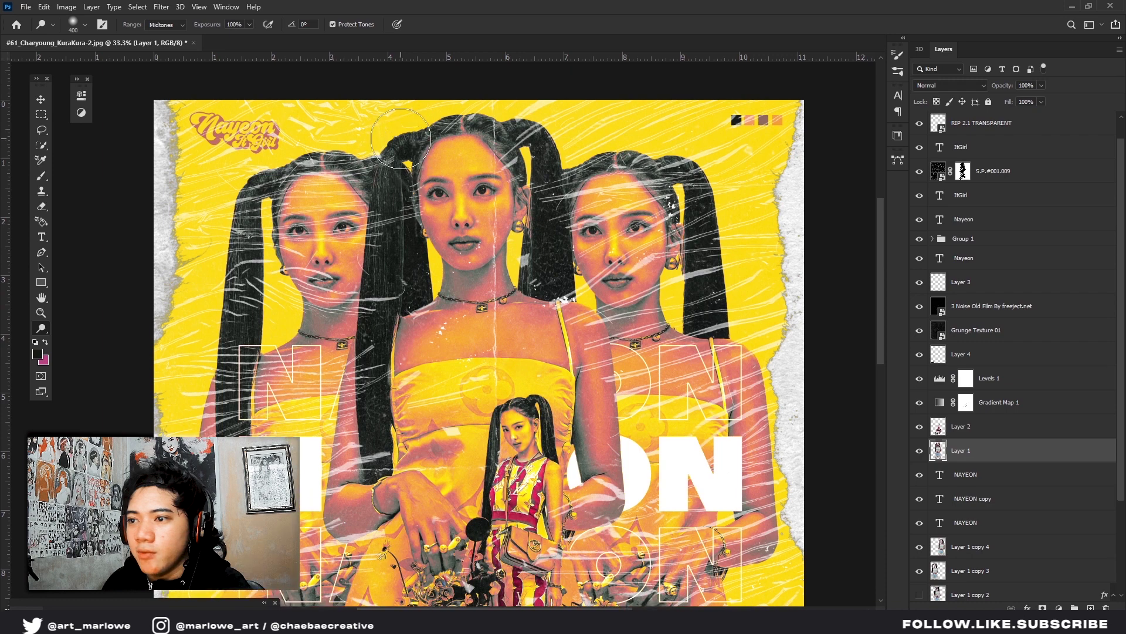
key(bracketleft)
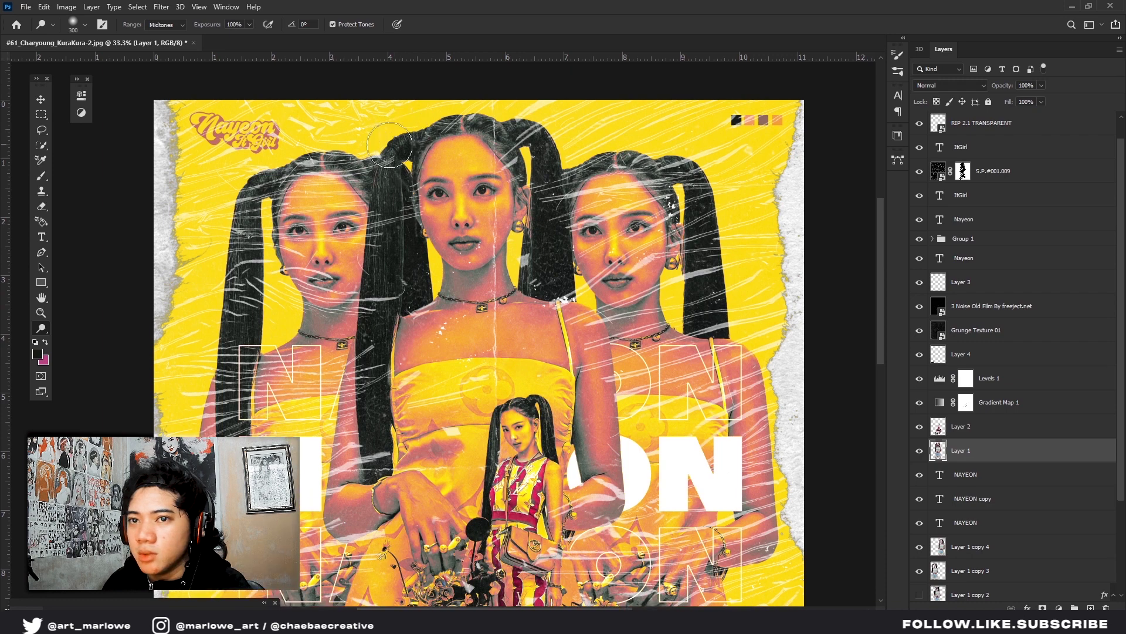
click(51, 329)
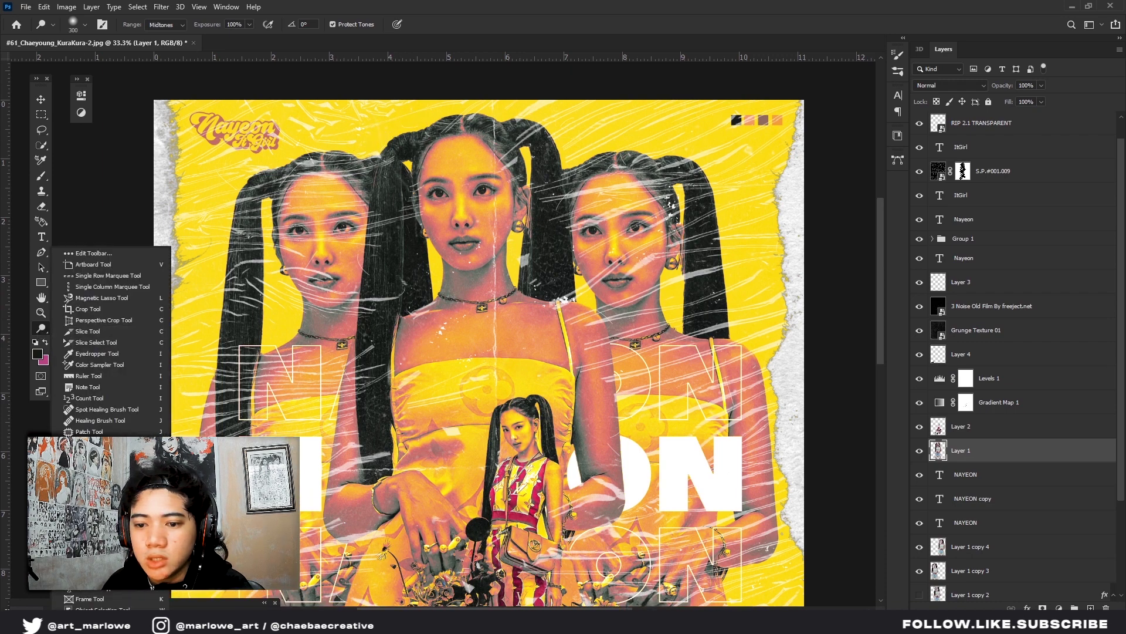
key(Escape)
key(bracketright)
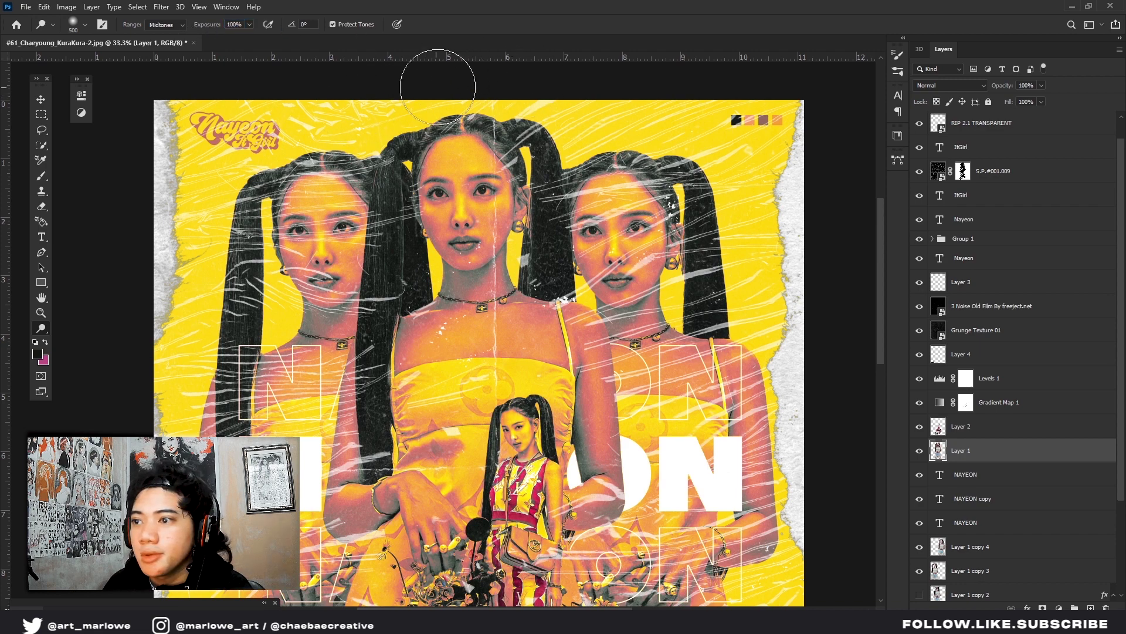
key(bracketright)
key(bracketright)
key(bracketright)
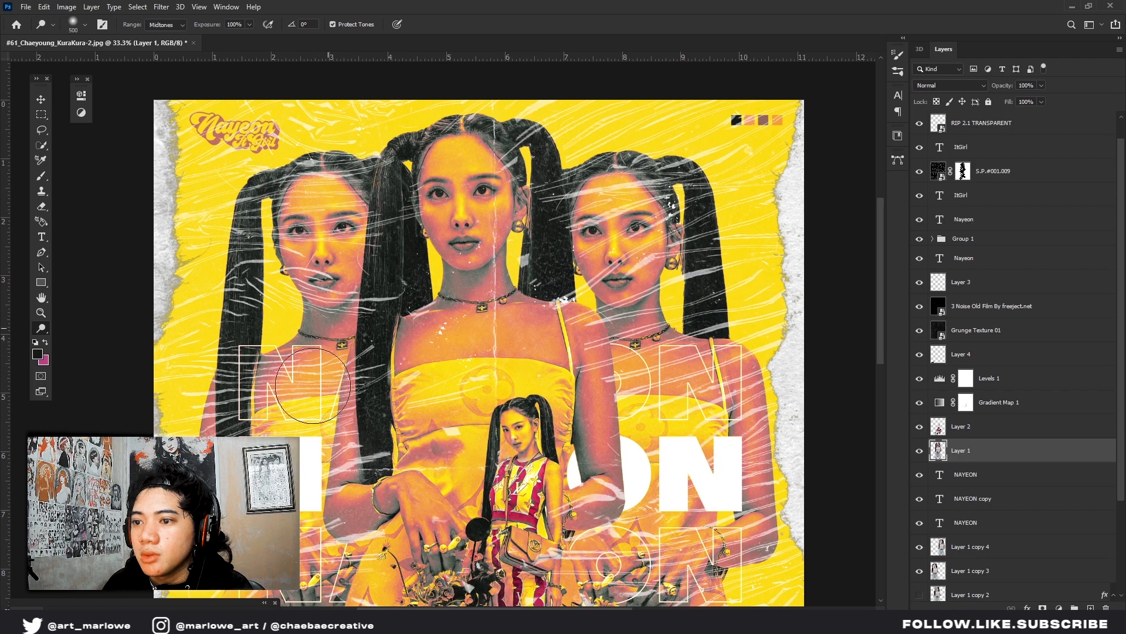
Fit the whole poster in the window and select Layer 2
scroll(338, 424, down, 2)
scroll(337, 425, down, 10)
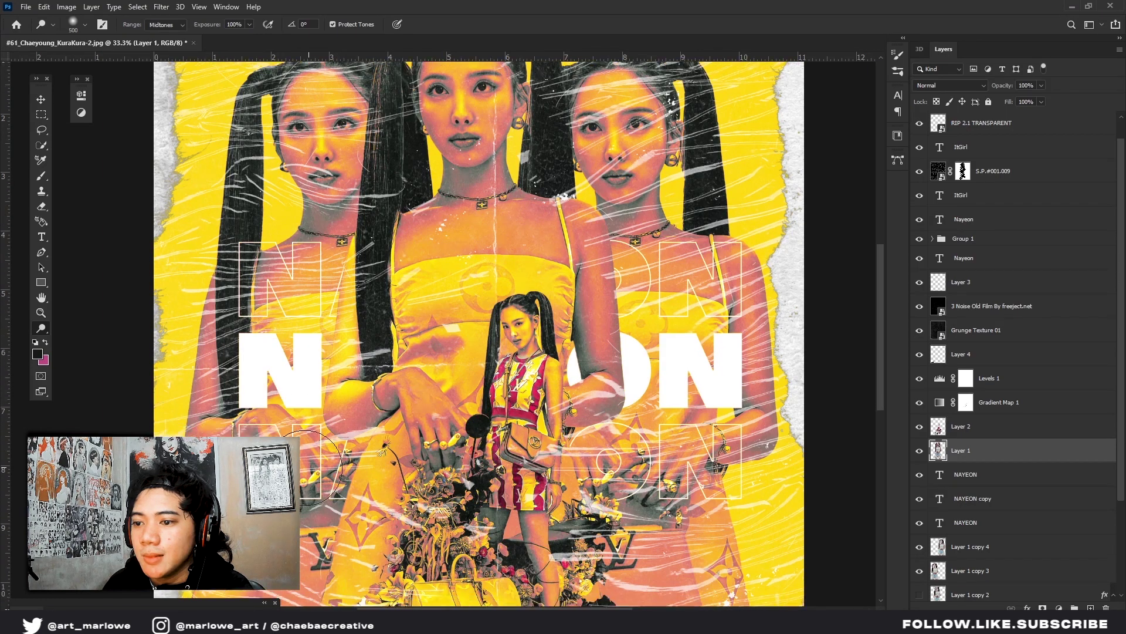
scroll(281, 418, up, 3)
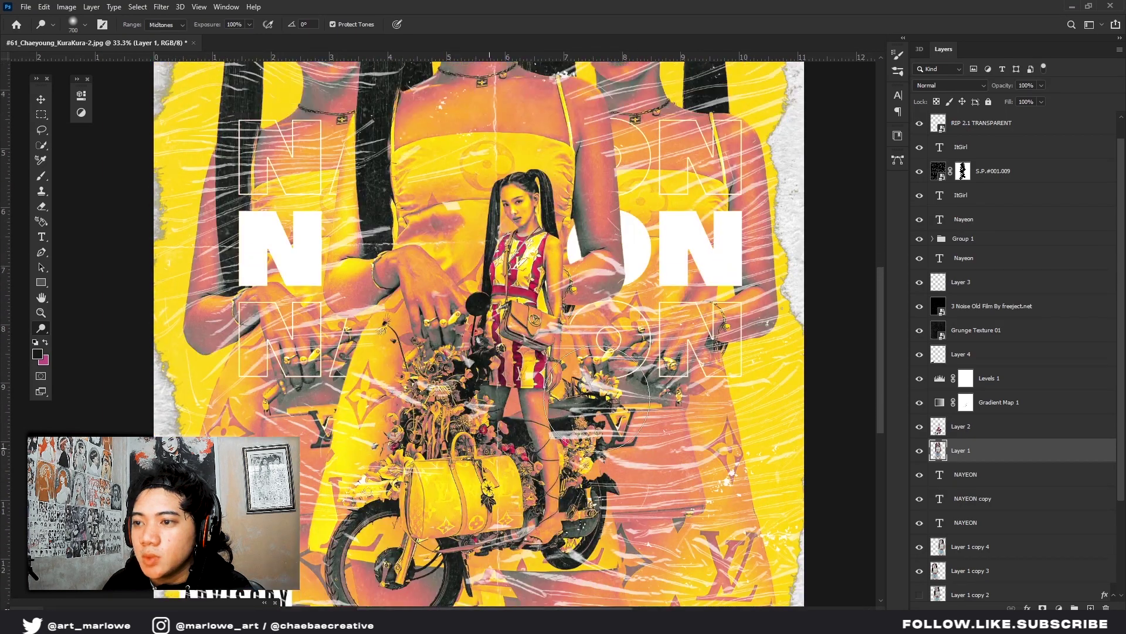
alt+scroll(281, 418, down, 3)
scroll(651, 245, up, 2)
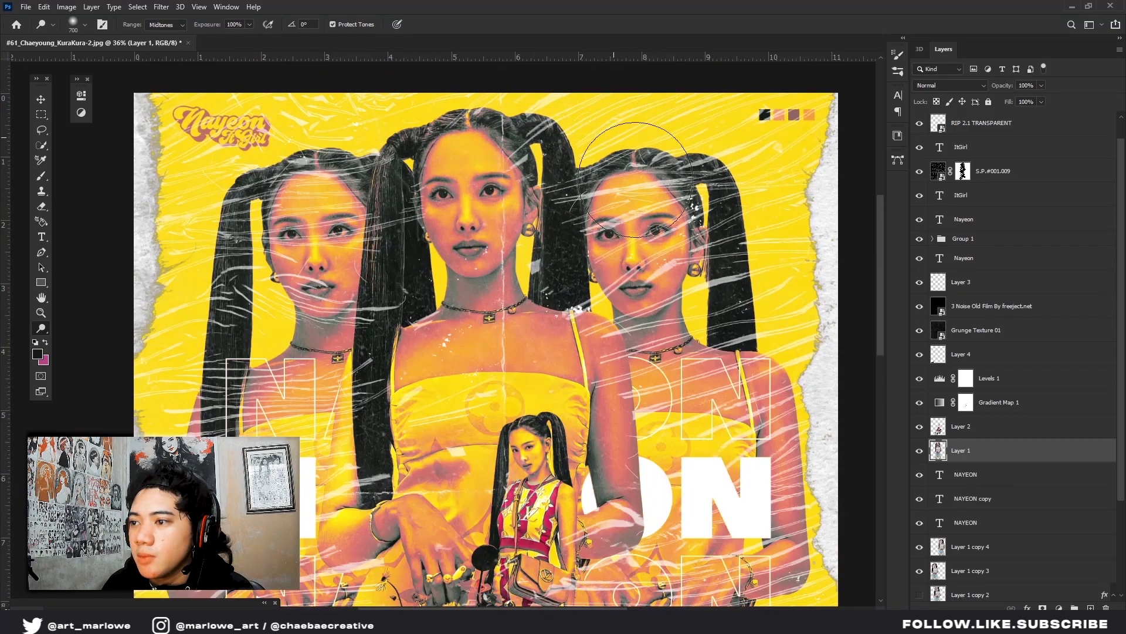
alt+scroll(643, 279, down, 1)
scroll(669, 334, down, 4)
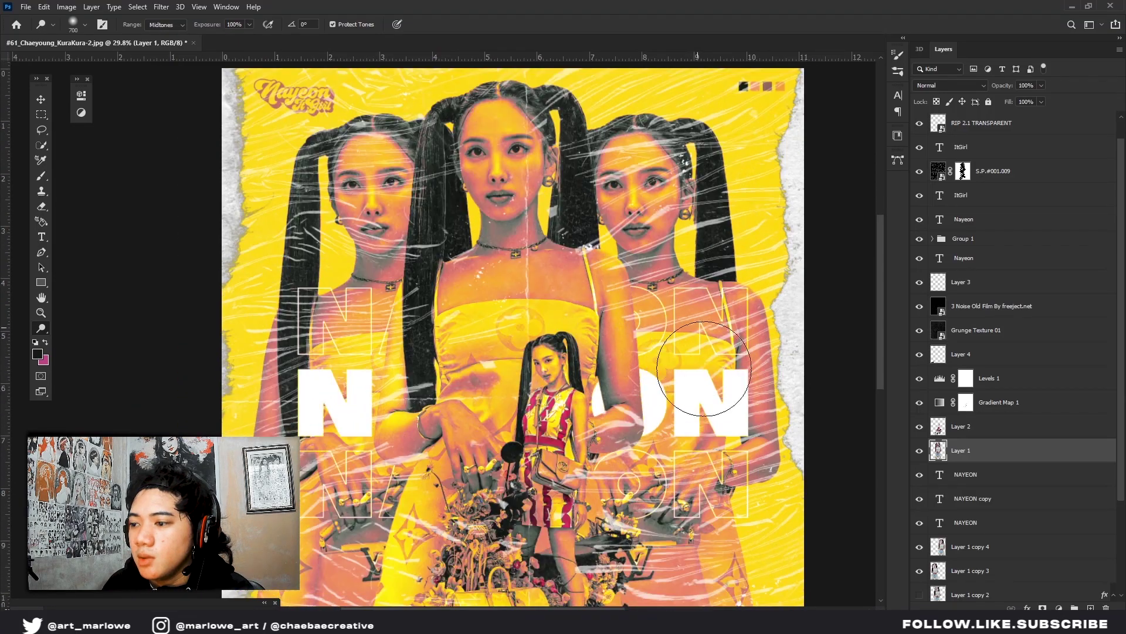
alt+scroll(697, 388, down, 1)
scroll(563, 333, up, 3)
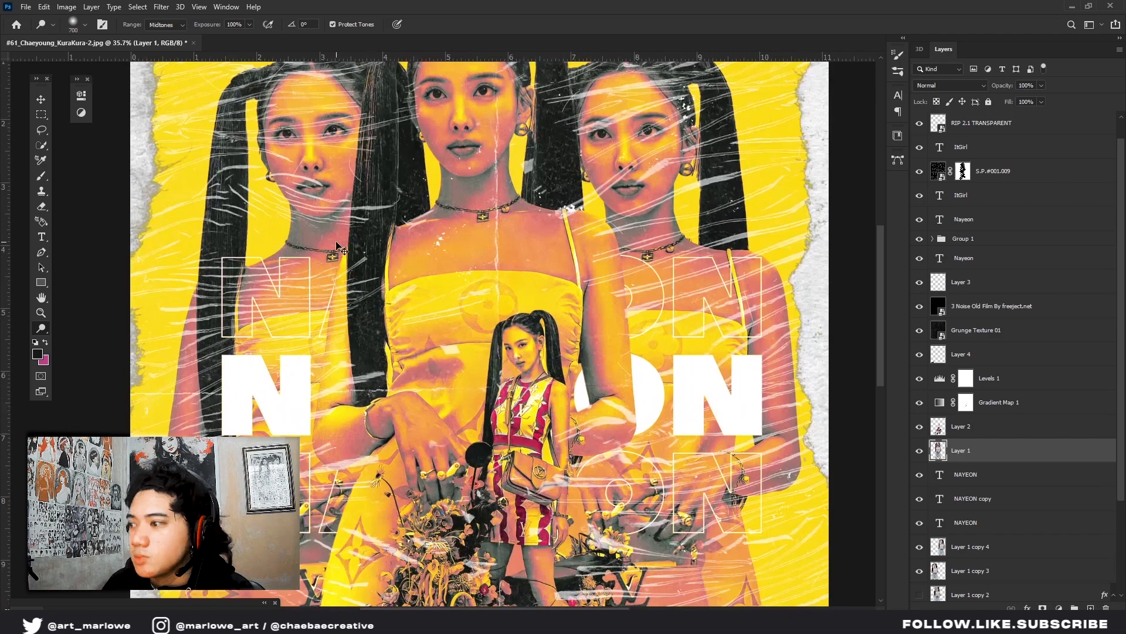
scroll(469, 234, down, 1)
scroll(390, 157, up, 4)
key(ctrl+0)
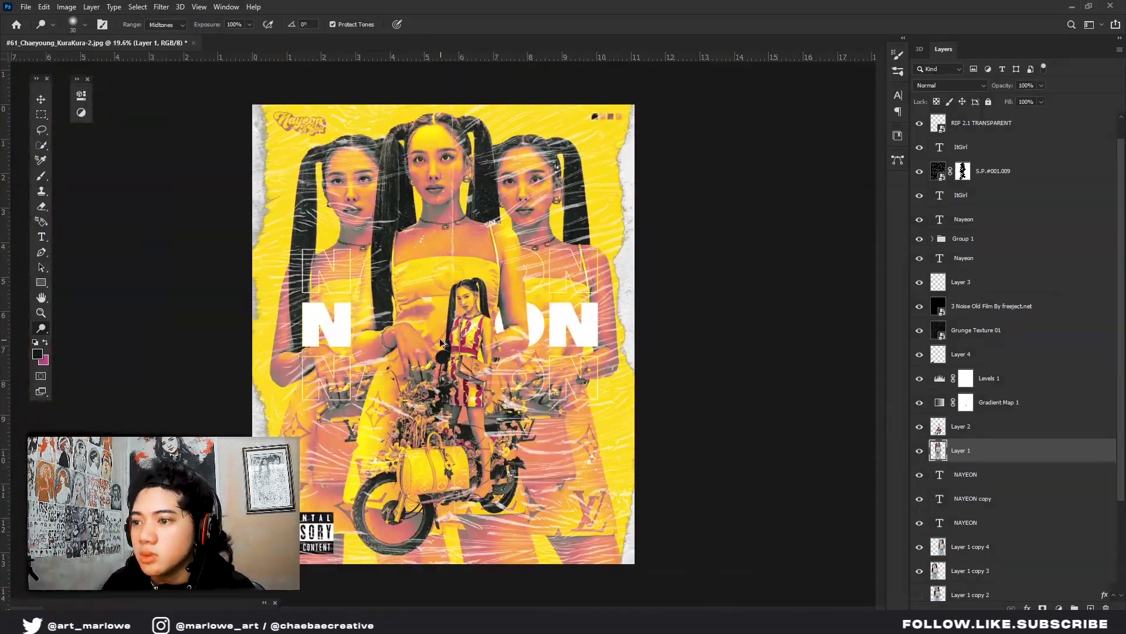
scroll(463, 329, up, 3)
scroll(464, 329, down, 4)
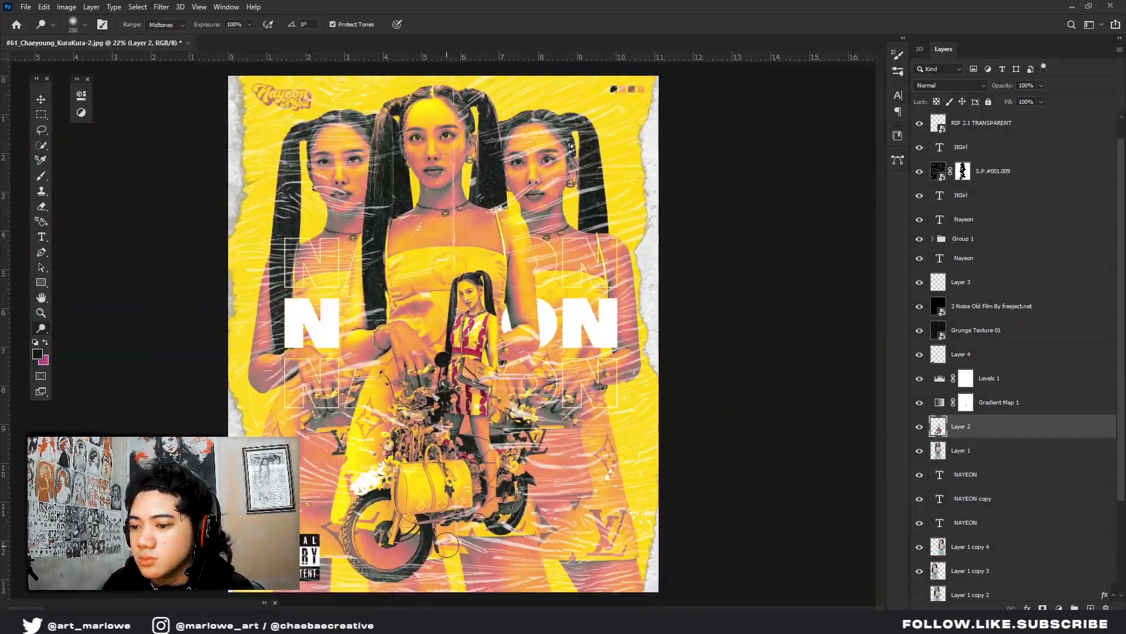
ctrl+click(352, 427)
scroll(352, 427, down, 1)
scroll(411, 352, up, 4)
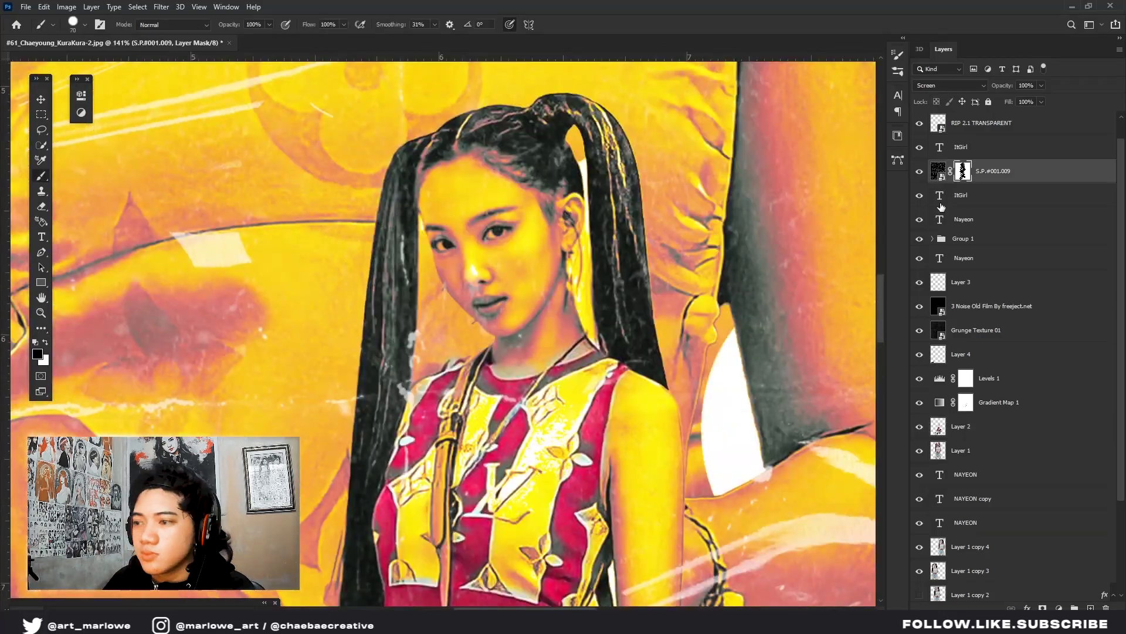
Switch to the Brush tool and select the Gradient Map 1 adjustment layer
scroll(509, 278, down, 1)
key(b)
scroll(508, 278, down, 3)
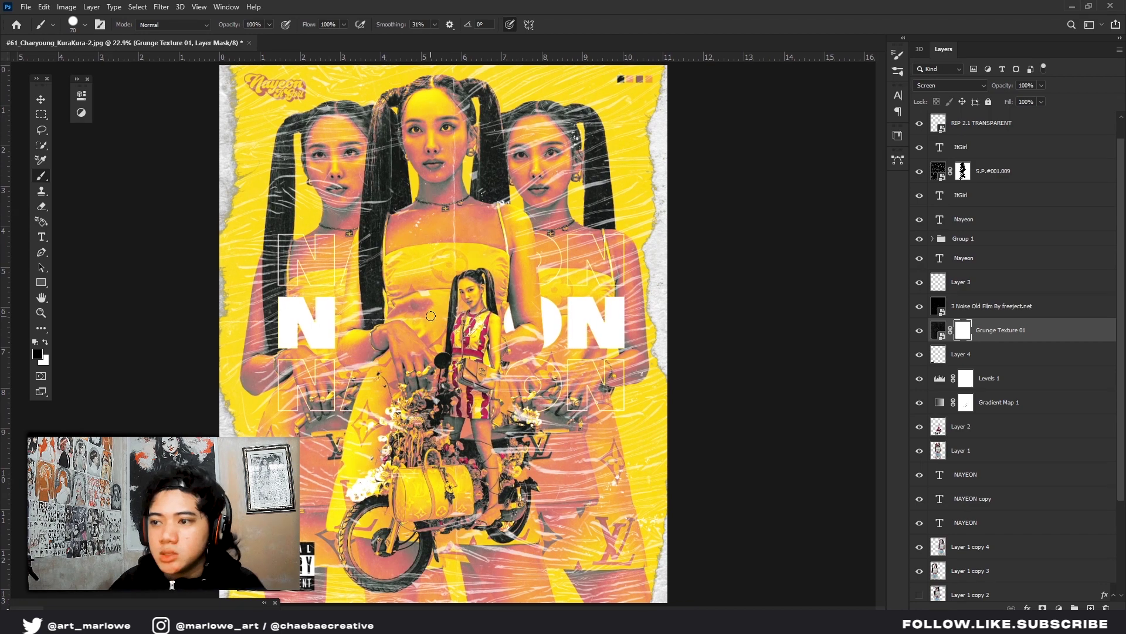
scroll(500, 288, up, 3)
scroll(500, 288, down, 2)
scroll(499, 288, up, 2)
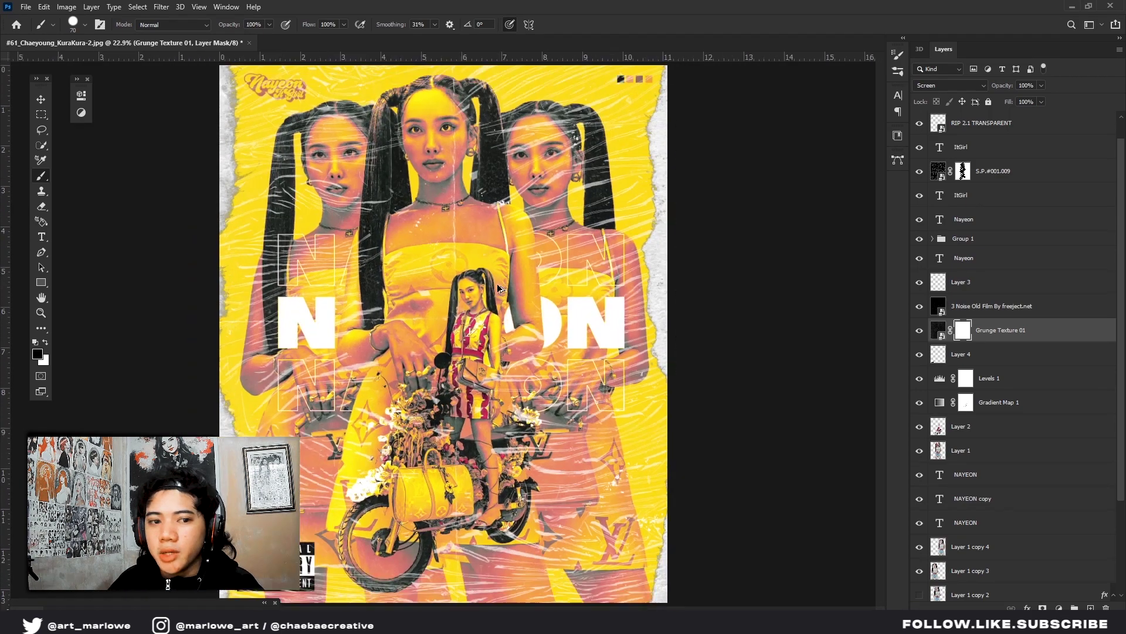
scroll(500, 287, down, 3)
scroll(480, 288, up, 1)
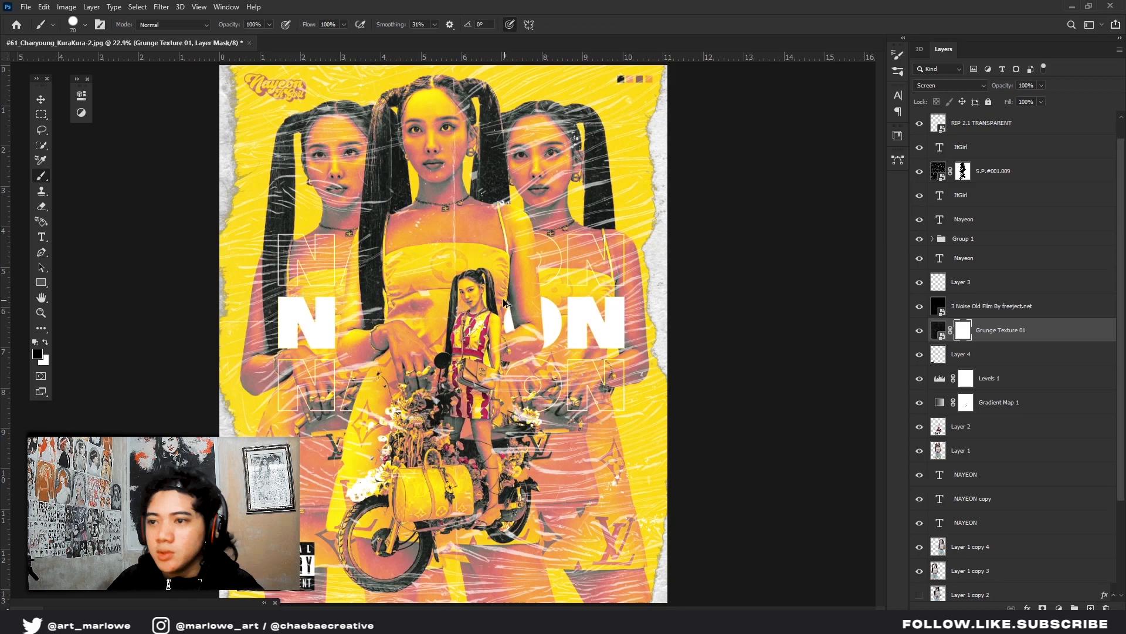
scroll(505, 303, up, 1)
scroll(481, 282, down, 2)
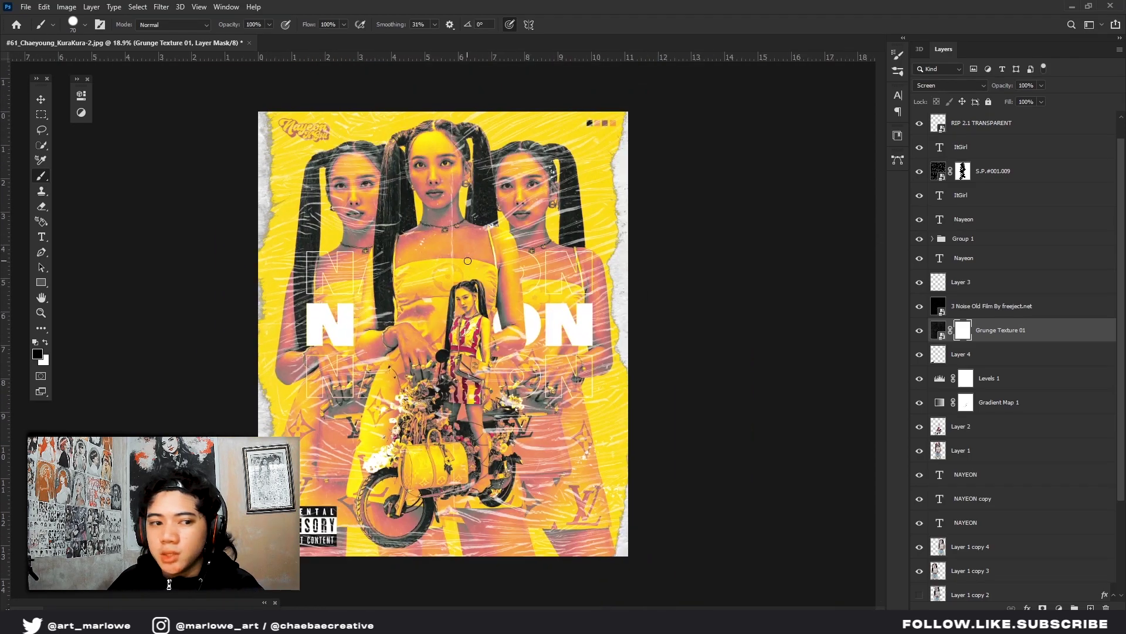
scroll(501, 240, up, 6)
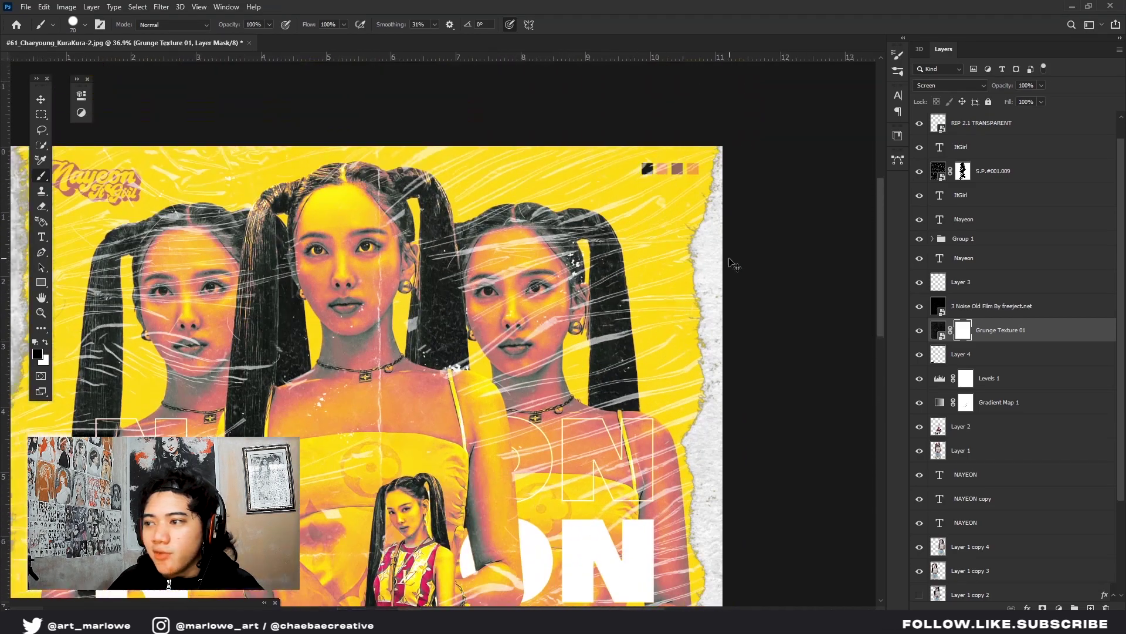
scroll(646, 259, down, 5)
scroll(352, 344, up, 2)
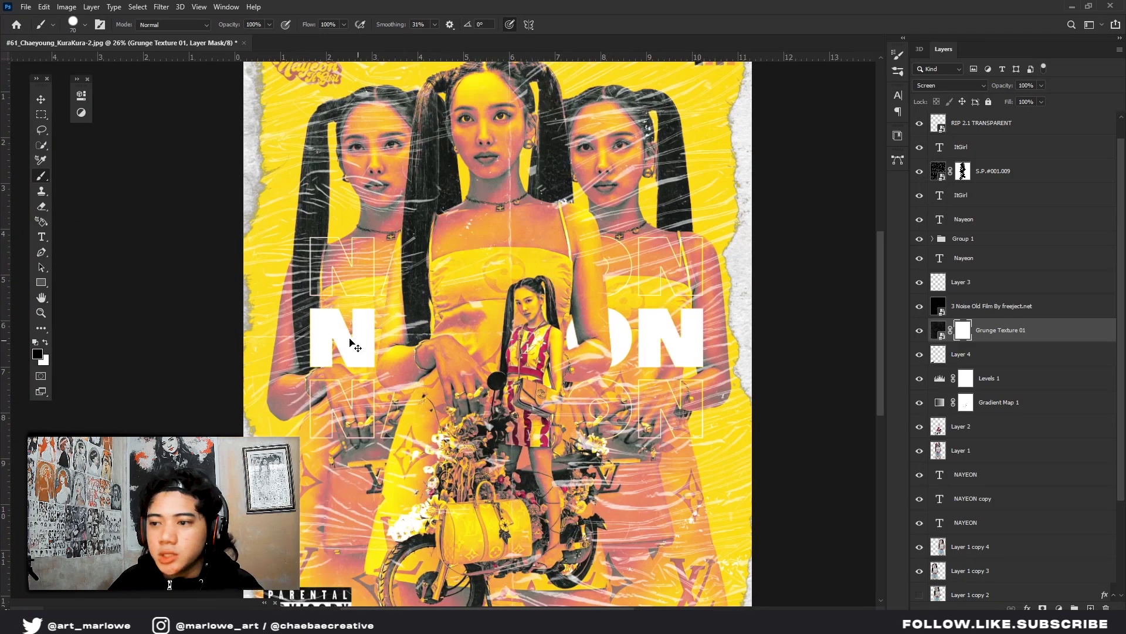
scroll(323, 324, down, 1)
scroll(363, 282, up, 3)
scroll(600, 247, down, 2)
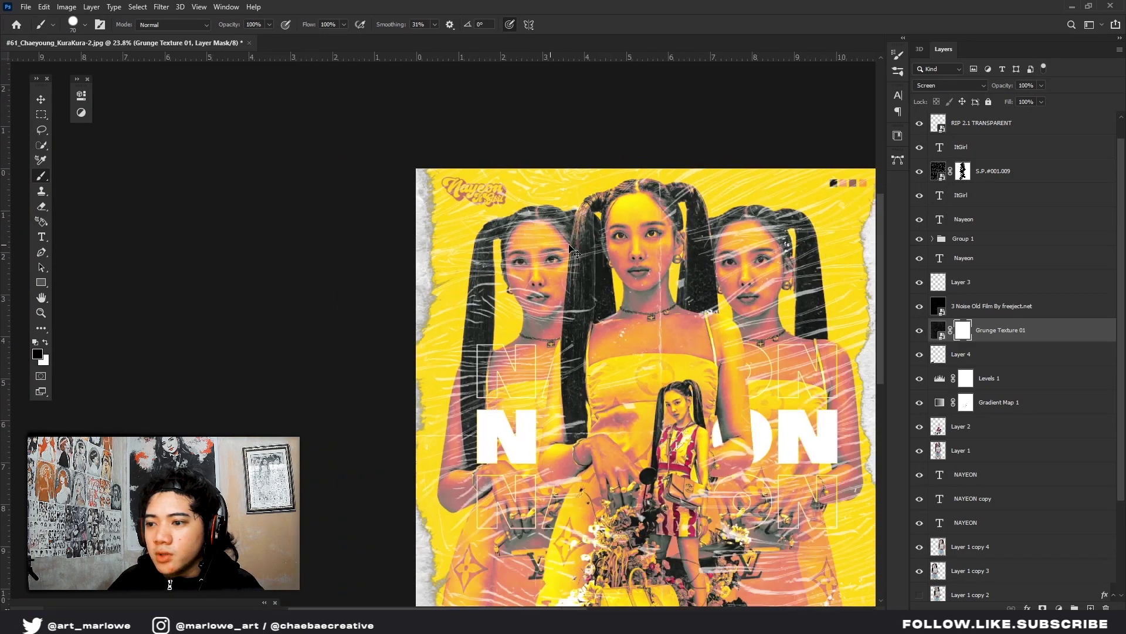
scroll(495, 261, up, 3)
scroll(633, 264, down, 1)
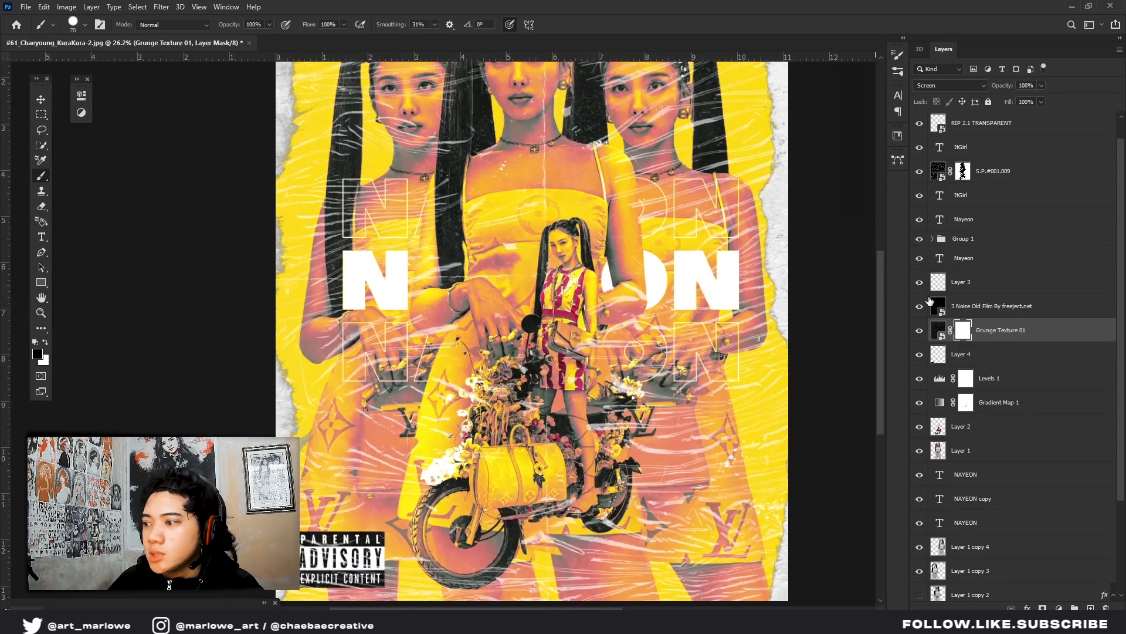
click(992, 383)
View the Gradient Map 1 colour ramp in the Gradient Editor, then close it
double_click(939, 402)
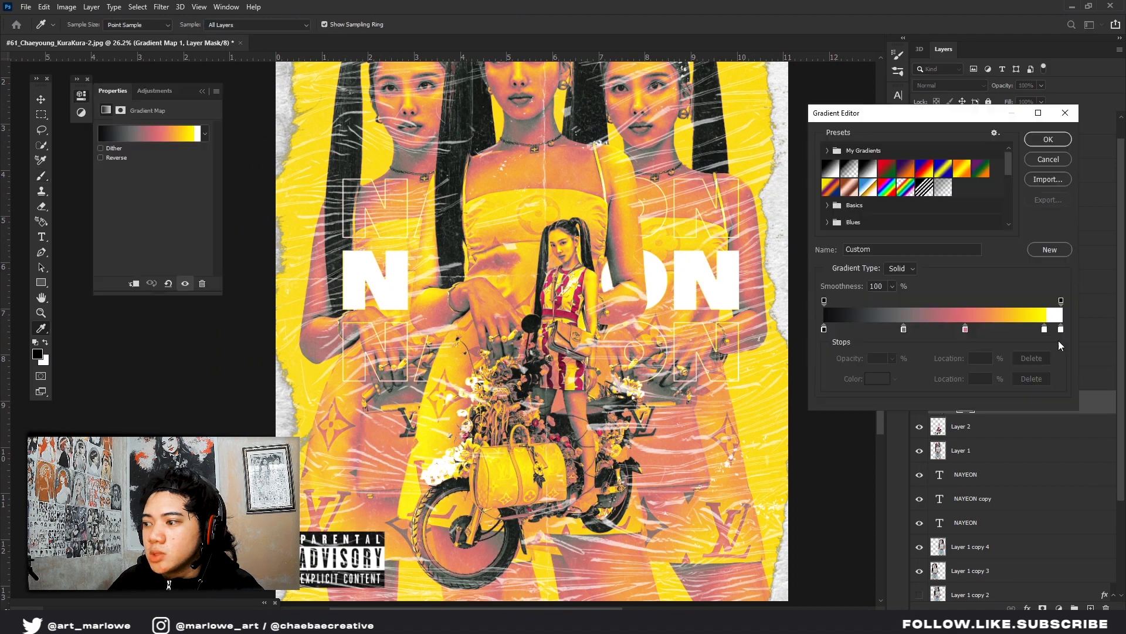
key(Return)
scroll(421, 259, down, 3)
scroll(270, 373, up, 3)
key(b)
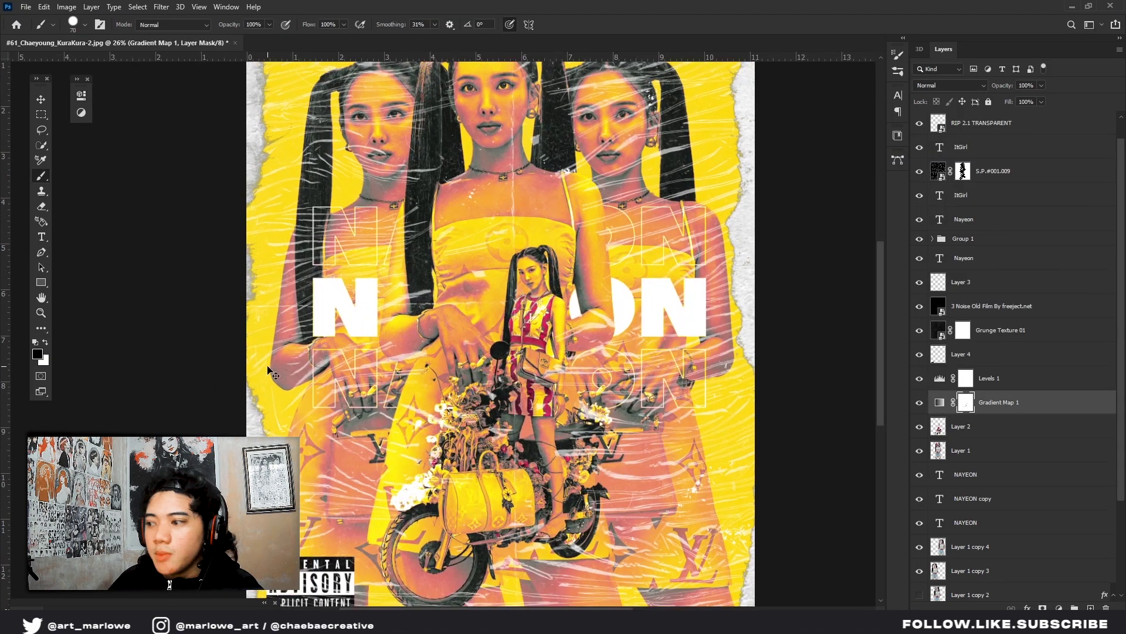
scroll(286, 351, down, 1)
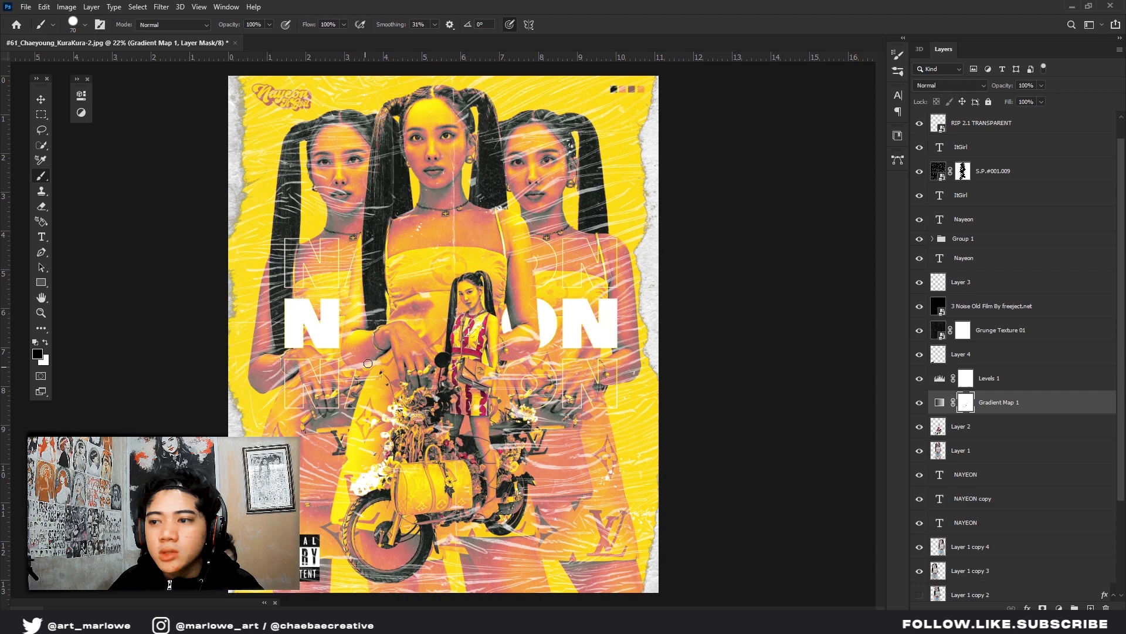
Select the RIP 2.1 TRANSPARENT layer and bring up the adjustment layer types
click(992, 171)
click(992, 123)
scroll(244, 235, down, 2)
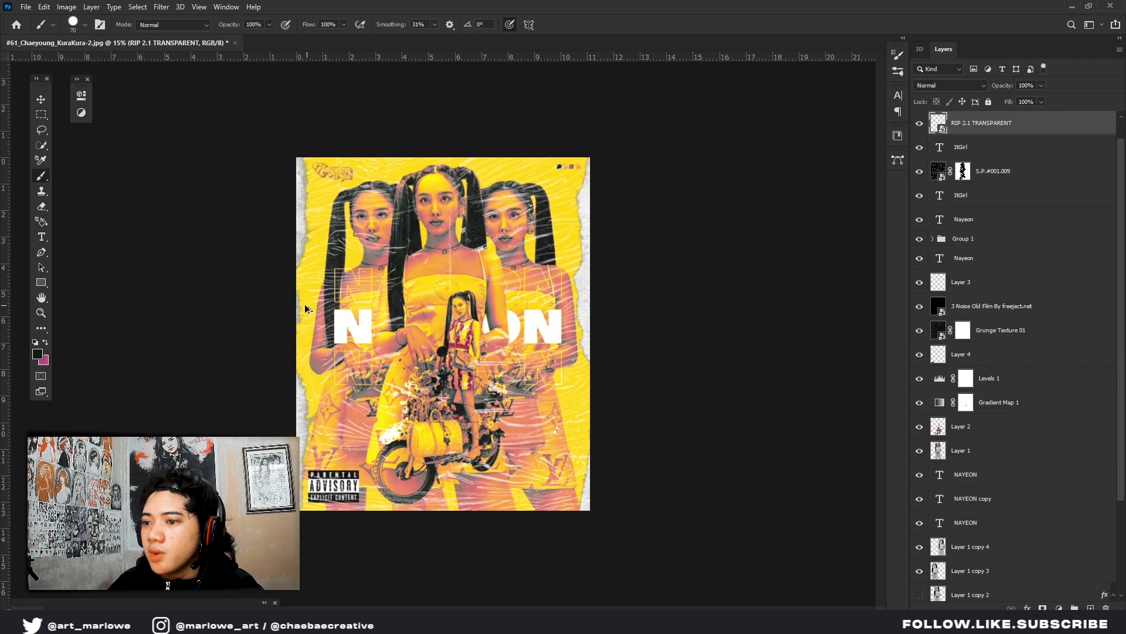
scroll(244, 235, up, 3)
click(81, 114)
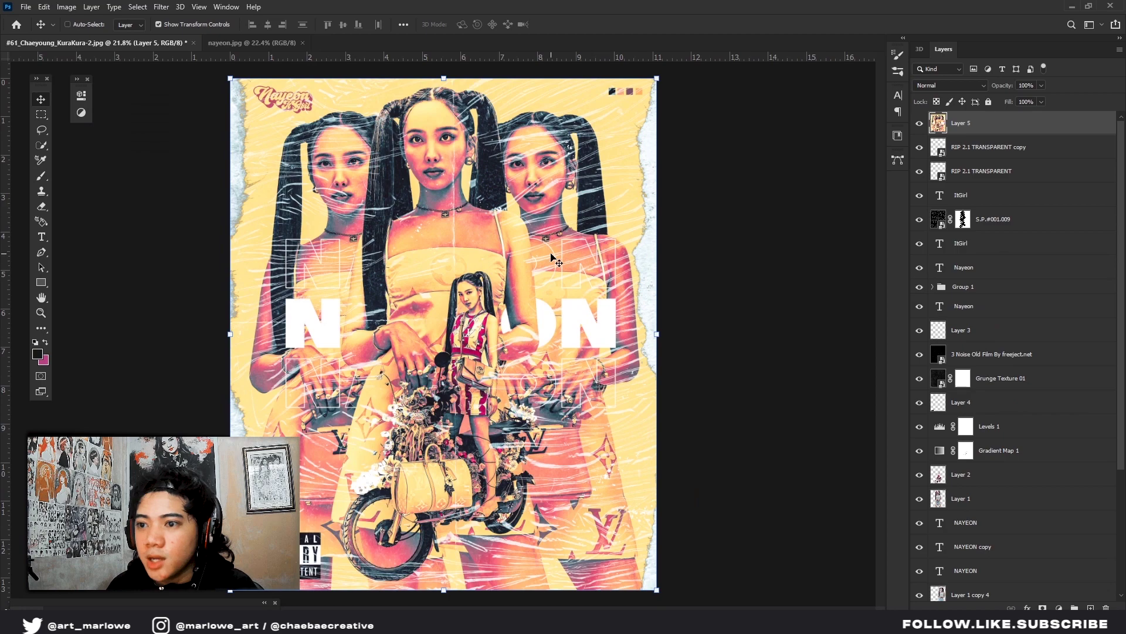
scroll(551, 258, down, 1)
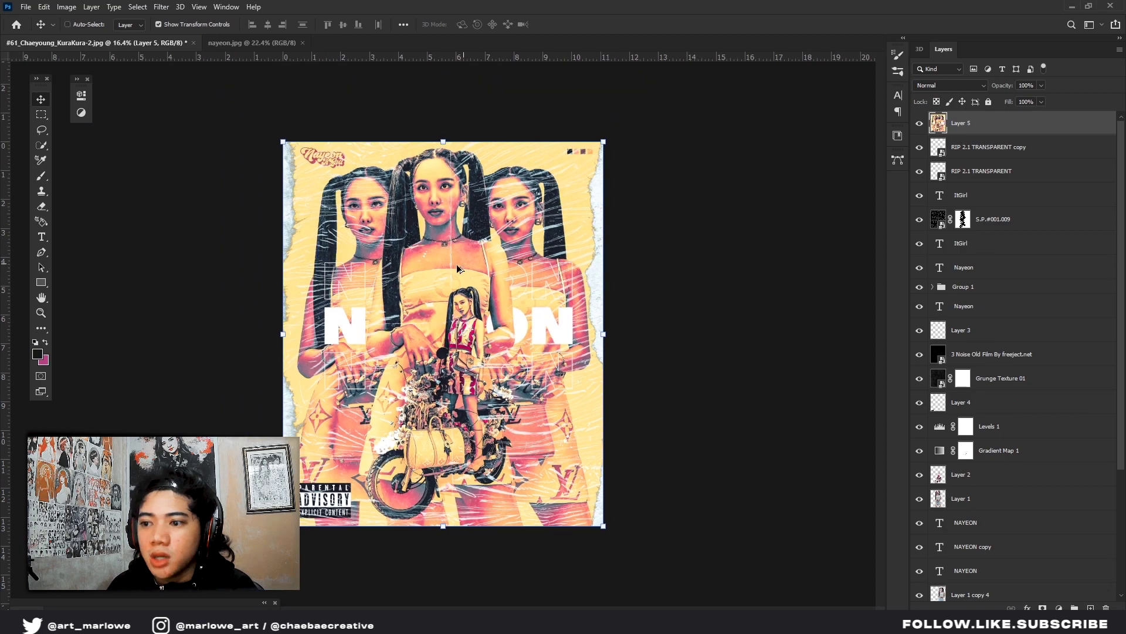
scroll(453, 251, up, 4)
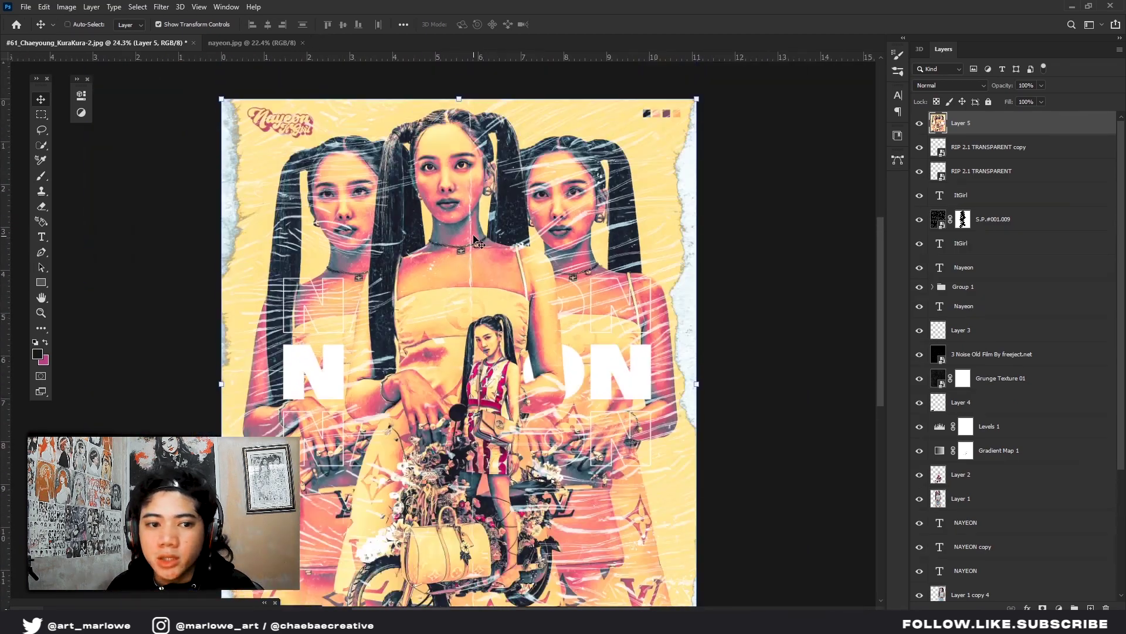
ctrl+click(475, 240)
scroll(466, 229, up, 2)
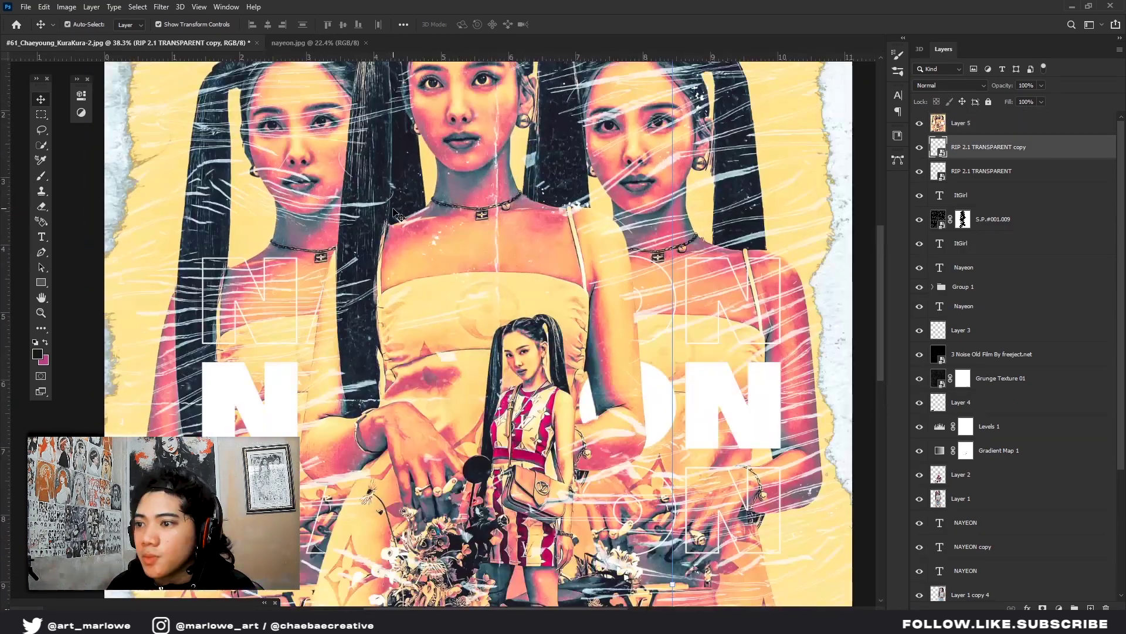
scroll(572, 149, left, 1)
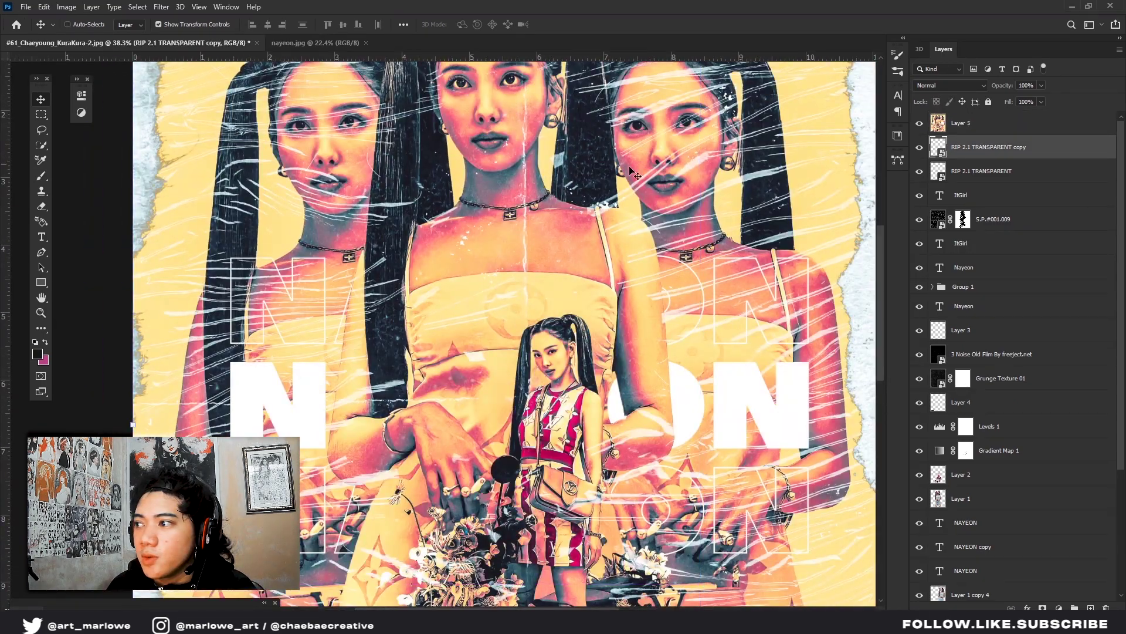
scroll(503, 219, down, 3)
scroll(501, 219, down, 1)
scroll(464, 208, up, 4)
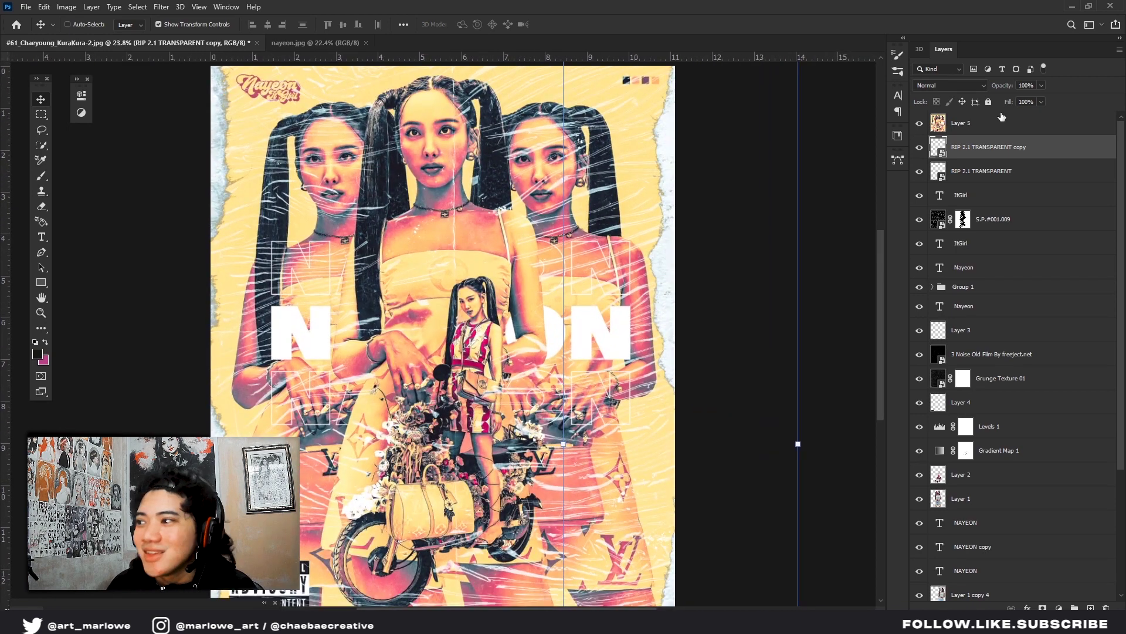
ctrl+click(427, 197)
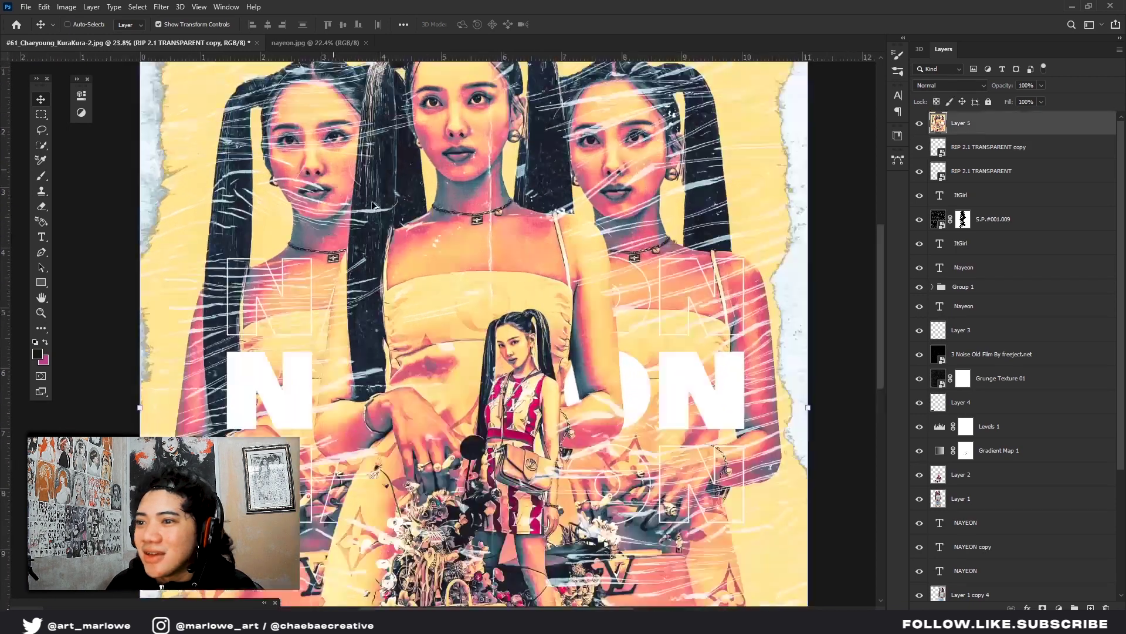
click(1012, 154)
click(962, 123)
scroll(566, 193, down, 2)
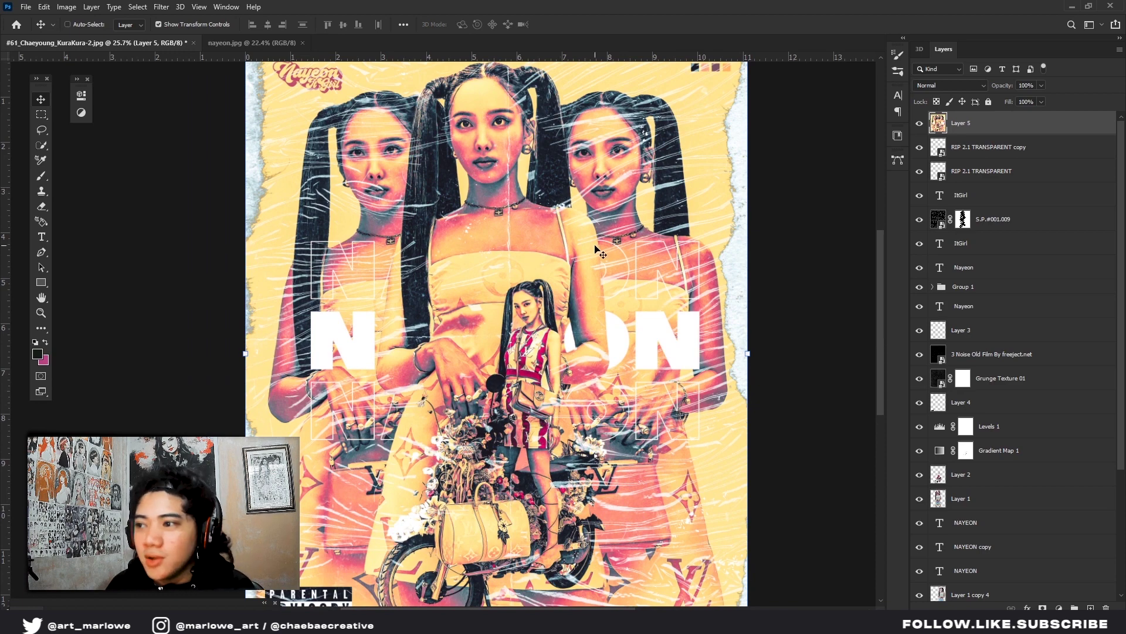
scroll(598, 251, up, 3)
scroll(757, 269, down, 4)
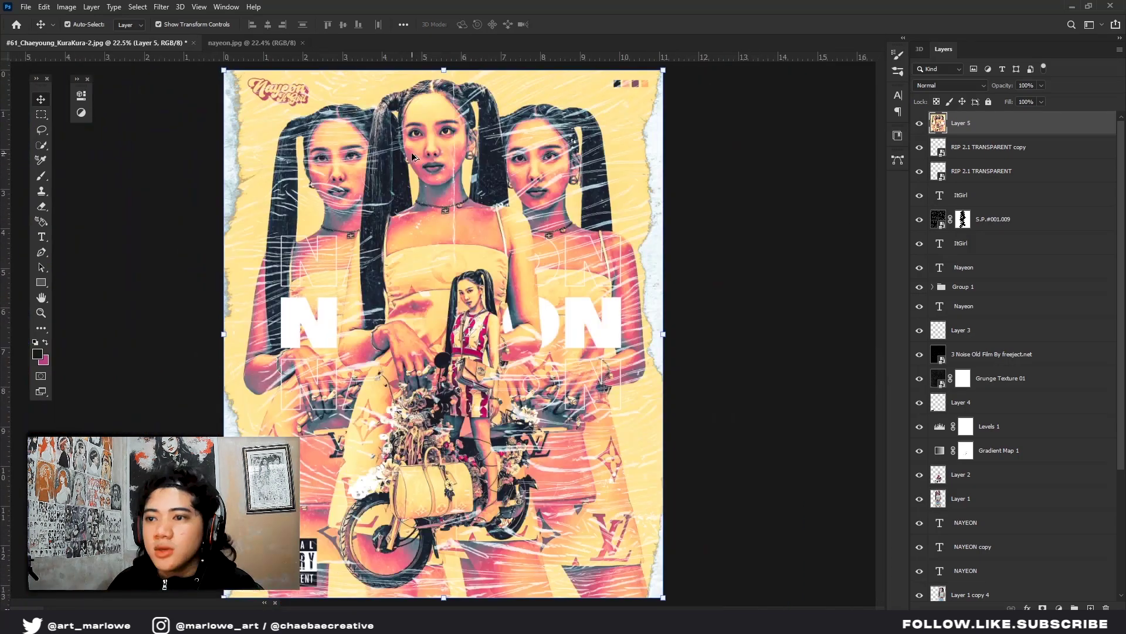
scroll(392, 306, down, 1)
scroll(246, 275, up, 2)
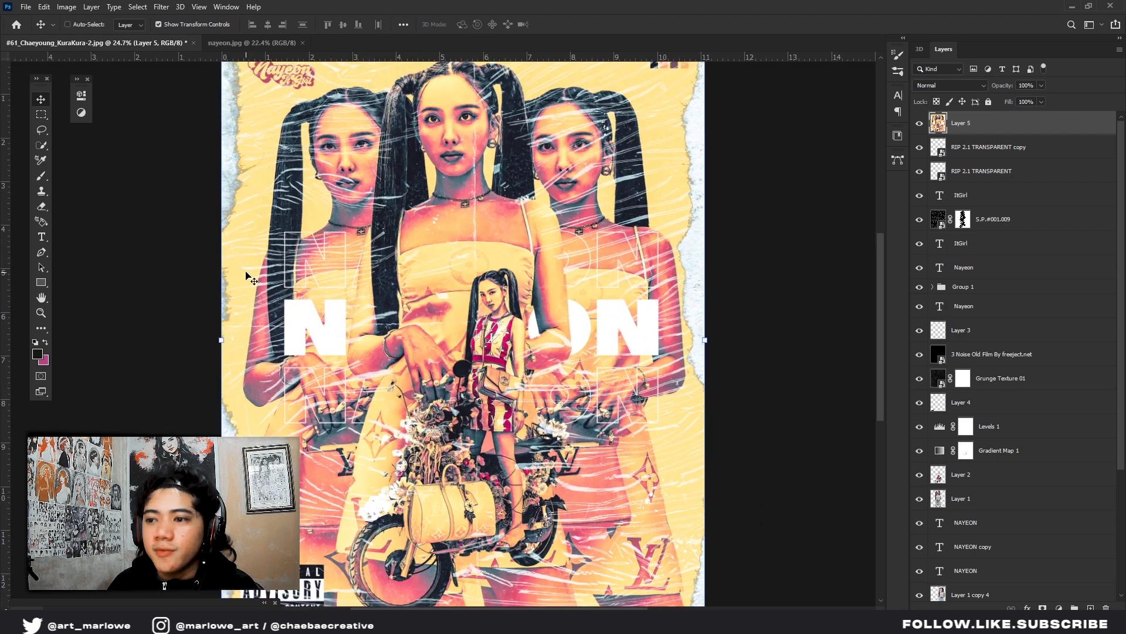
scroll(246, 275, down, 2)
scroll(246, 275, up, 2)
scroll(249, 274, down, 1)
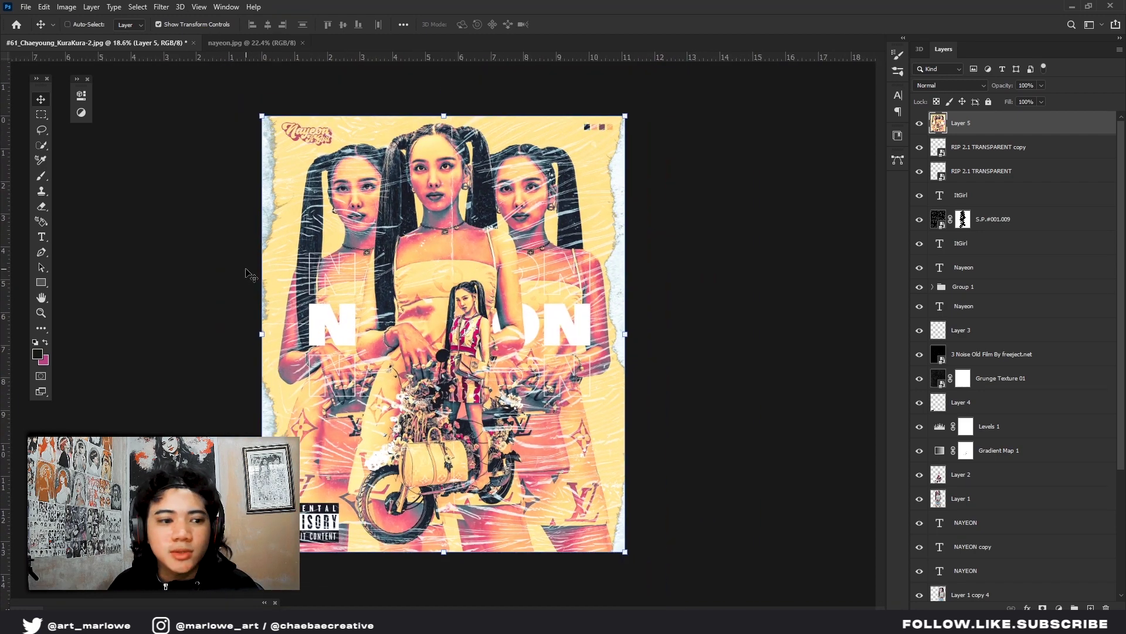
scroll(252, 247, up, 1)
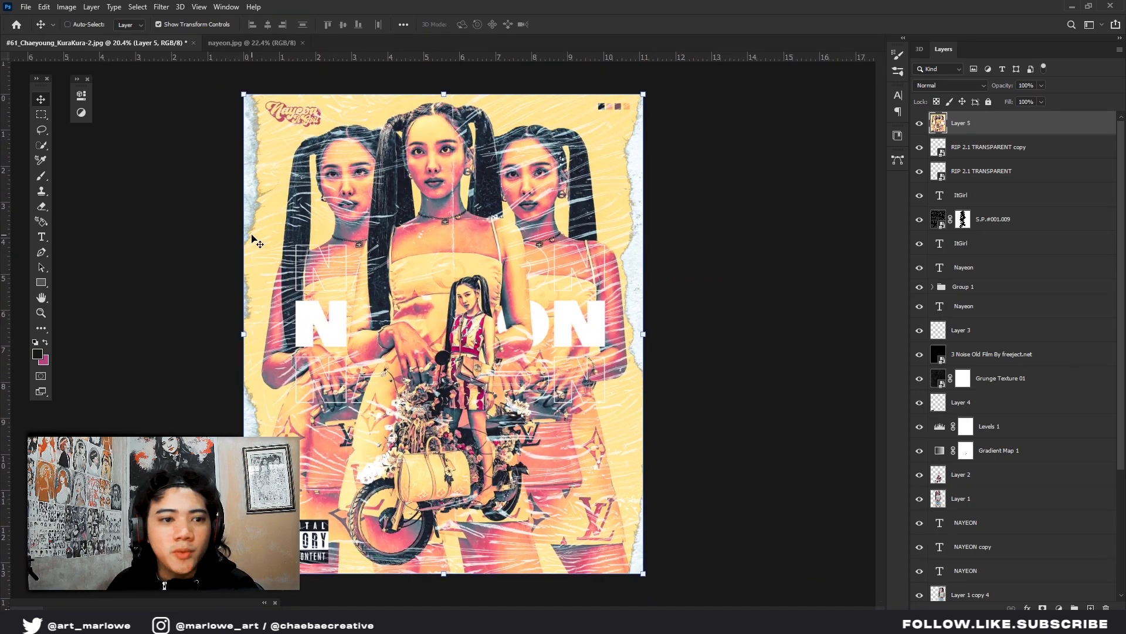
scroll(253, 240, up, 1)
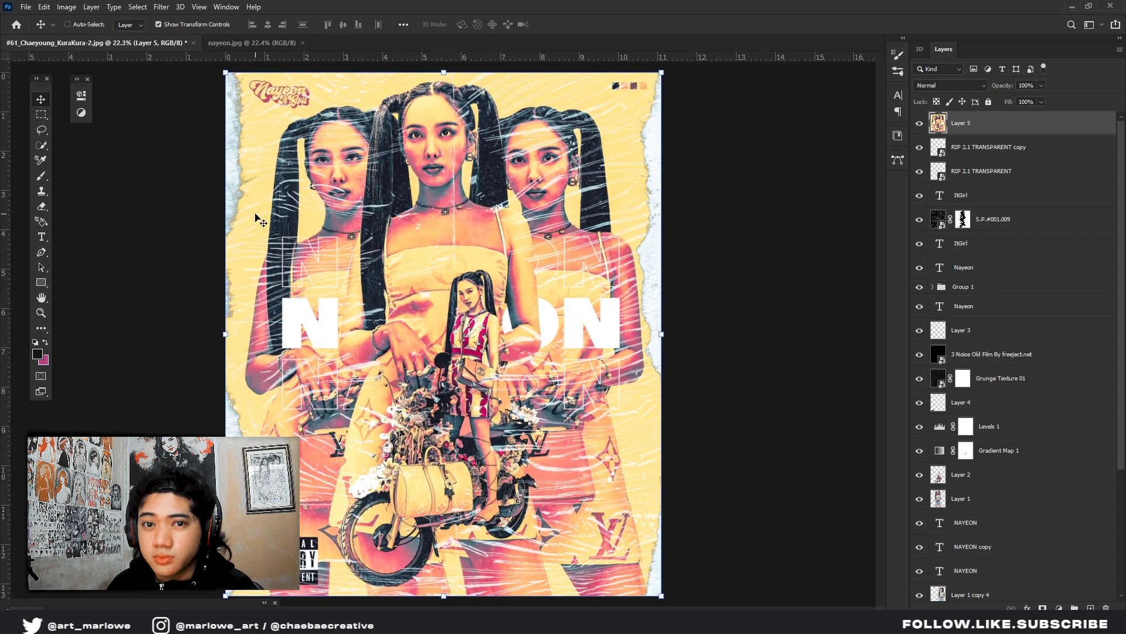
scroll(235, 233, down, 2)
scroll(234, 233, up, 2)
scroll(234, 231, down, 2)
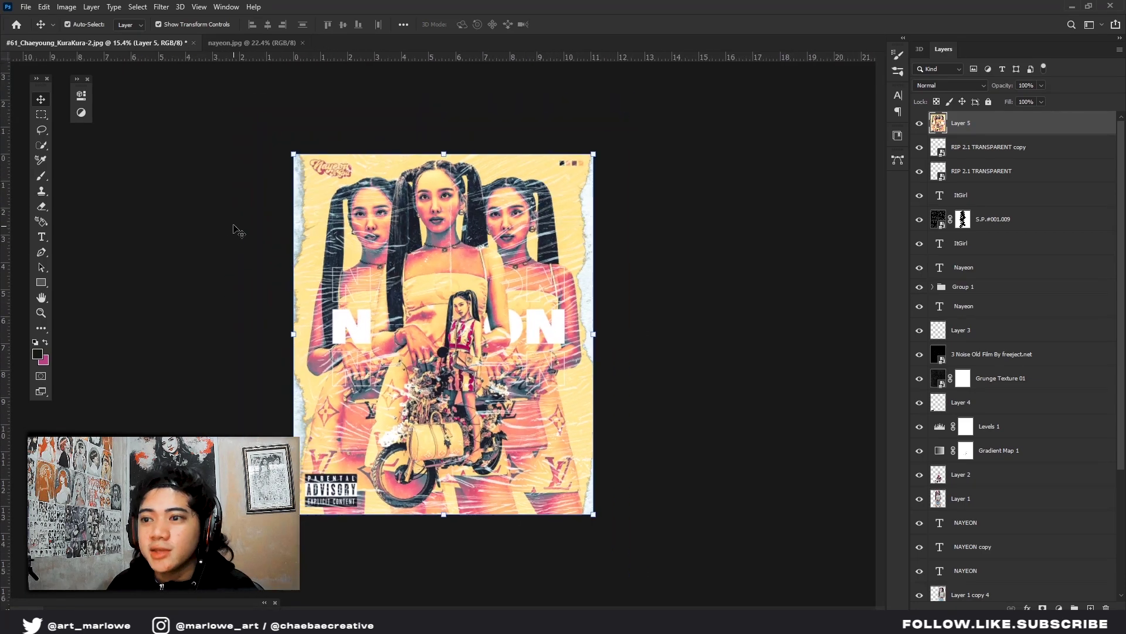
scroll(234, 226, up, 2)
scroll(233, 228, down, 2)
scroll(238, 223, up, 2)
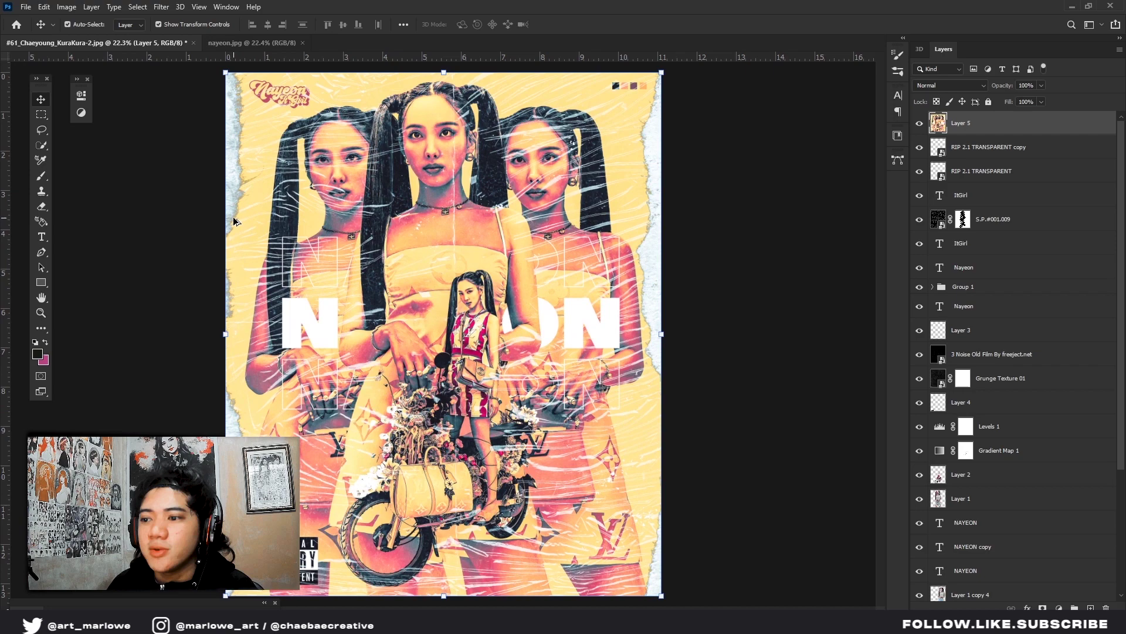